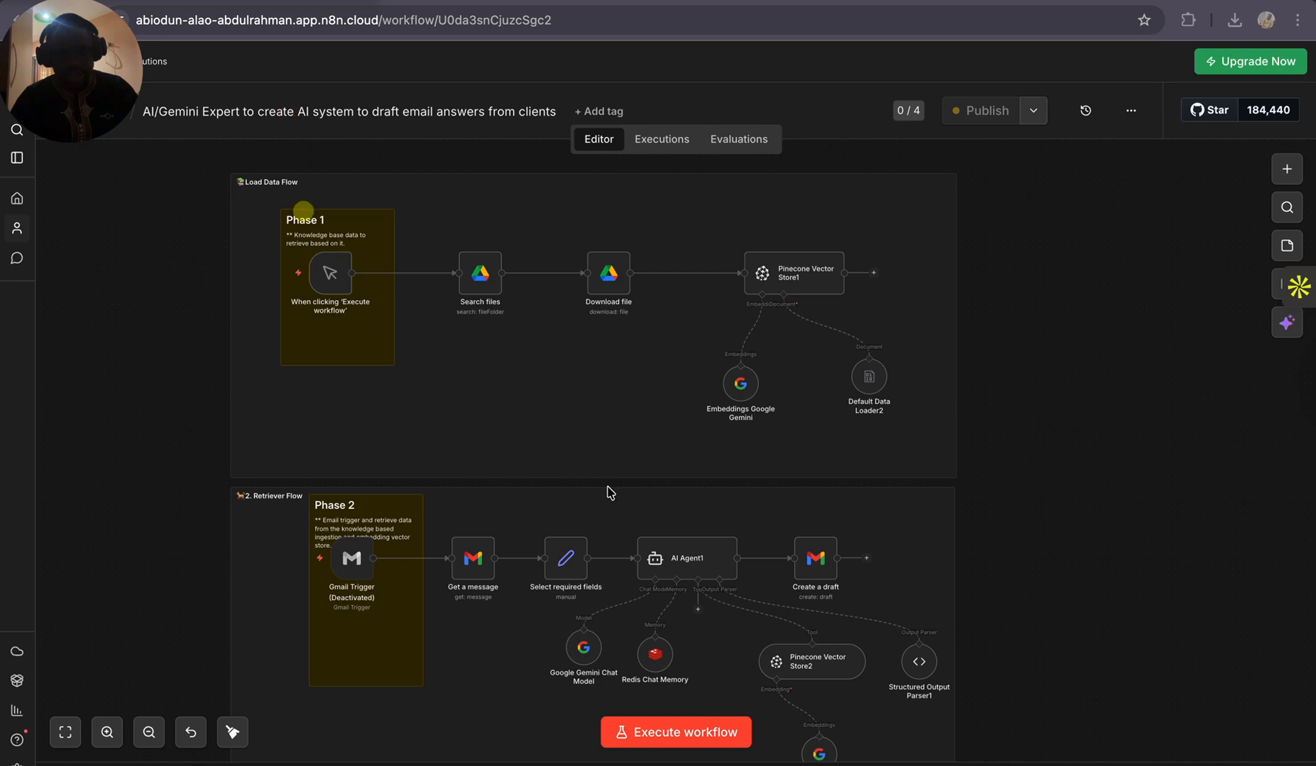
Step: Examine the Phase 2 Retriever Flow from the Gmail Trigger through to the AI Agent1 node
scroll(389, 562, "down", 6)
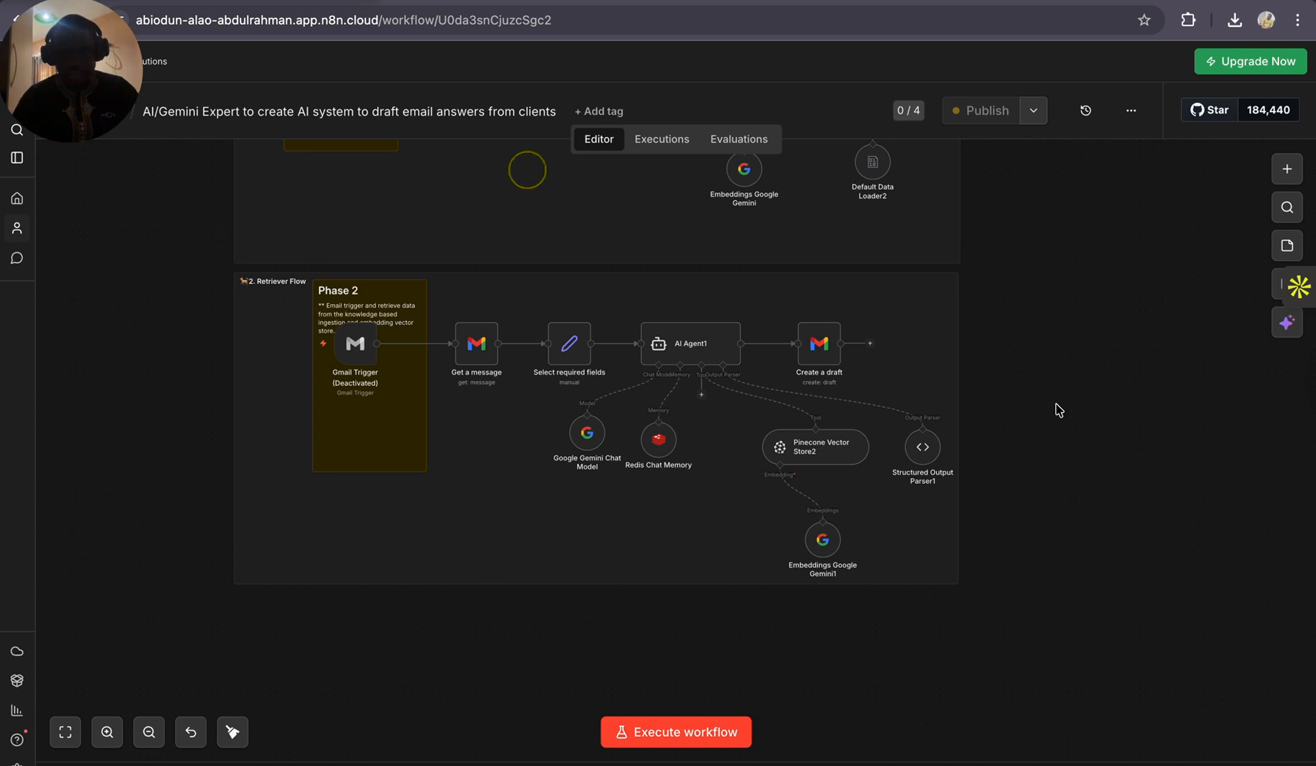
scroll(1054, 409, "up", 5)
scroll(1054, 409, "left", 15)
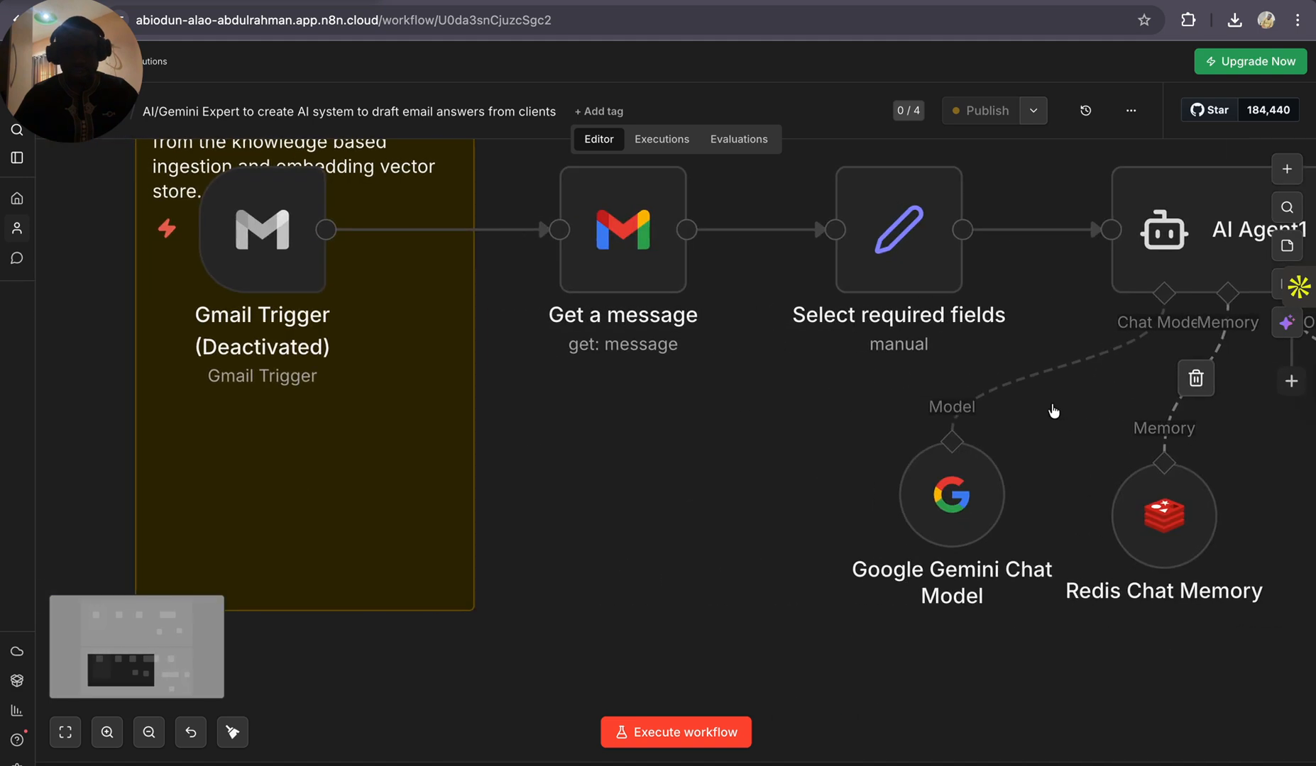
scroll(1052, 410, "left", 3)
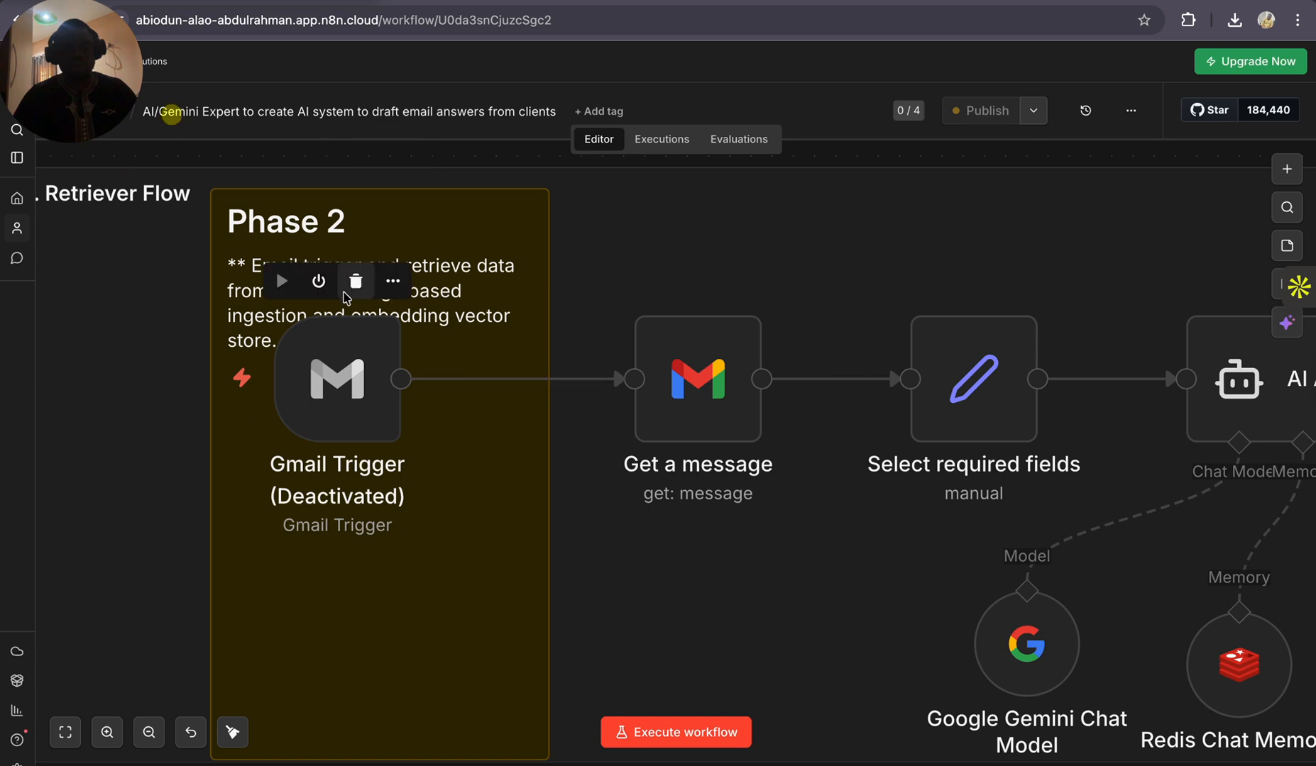
scroll(499, 319, "right", 3)
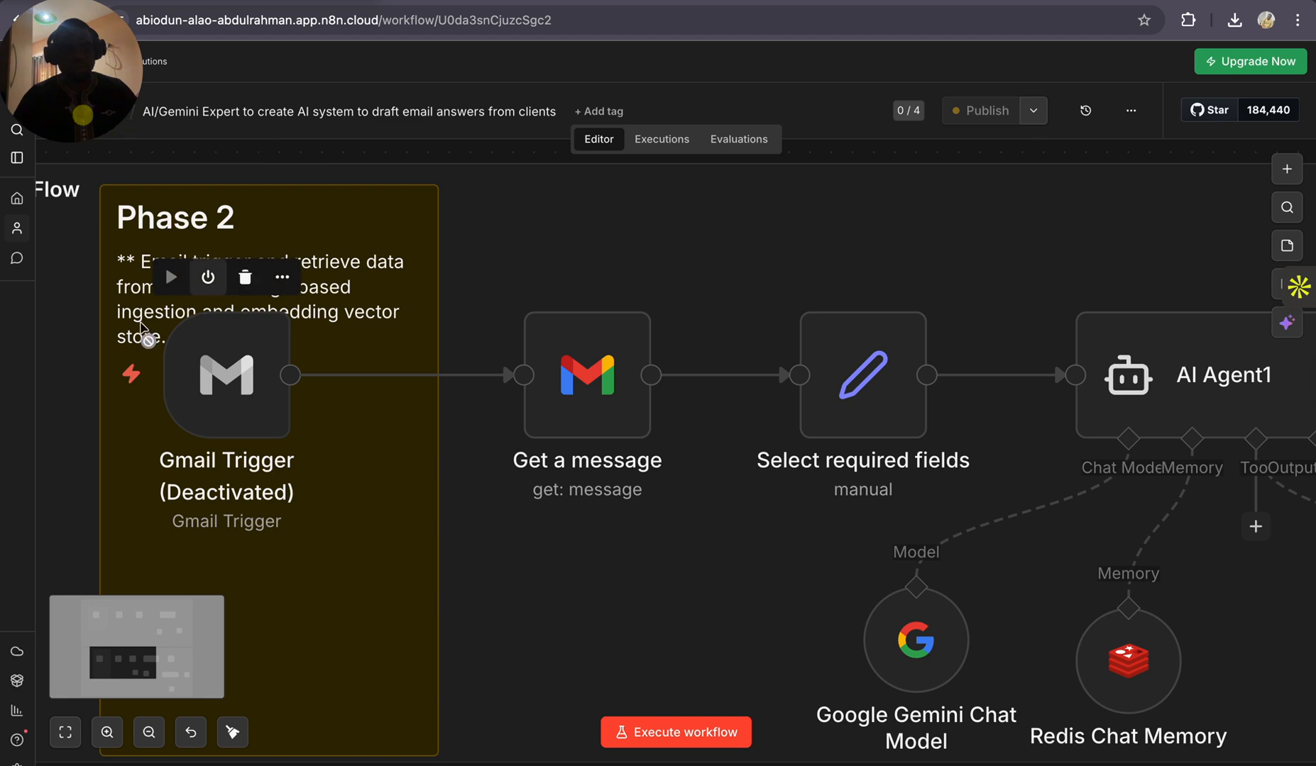
scroll(607, 420, "right", 2)
scroll(607, 420, "right", 4)
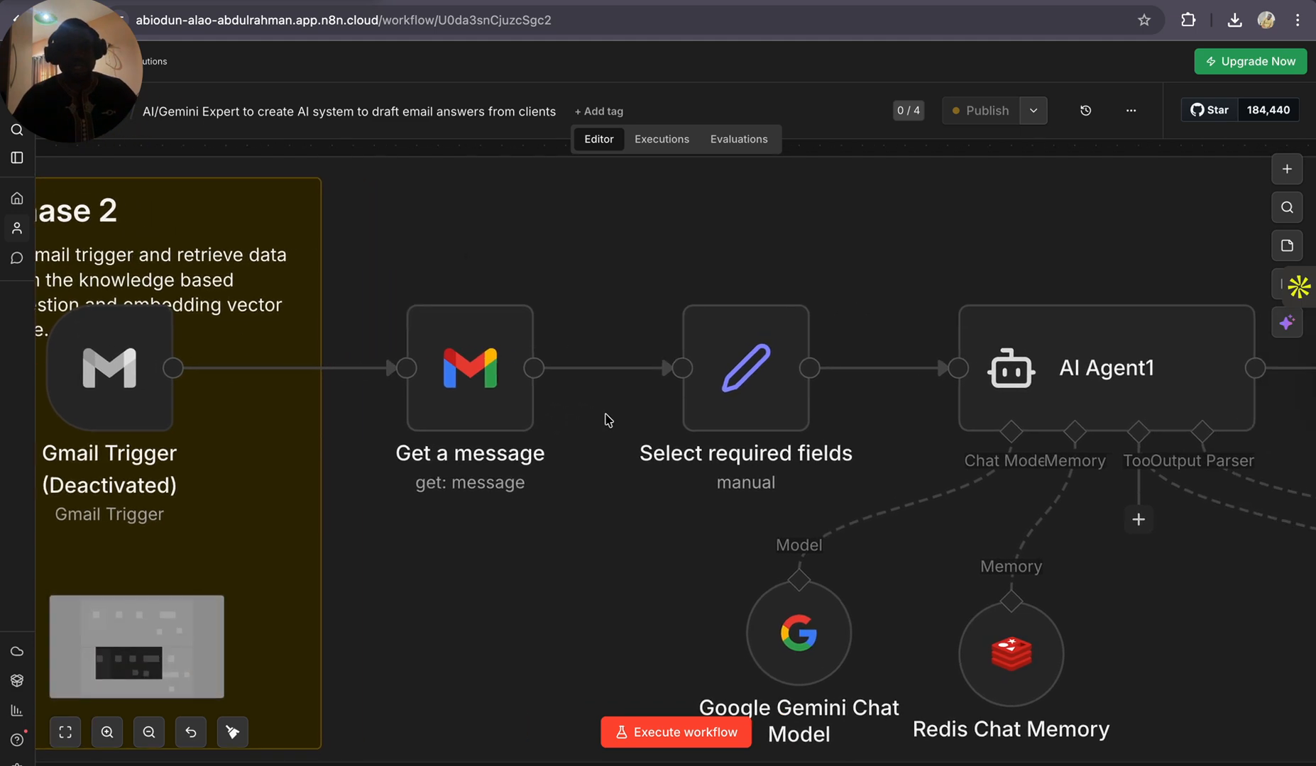
scroll(602, 367, "right", 5)
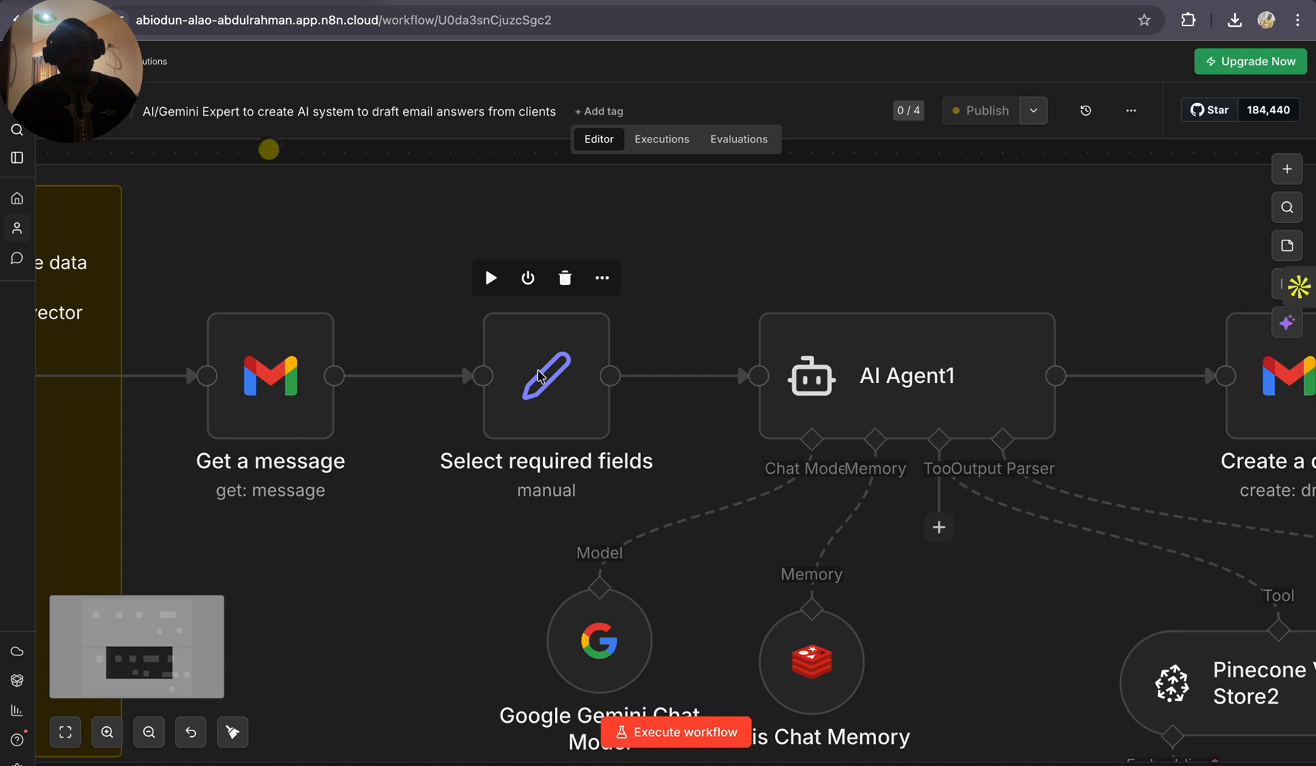
Step: Review the field mappings from subject to to_email in the Select required fields node
double_click(593, 370)
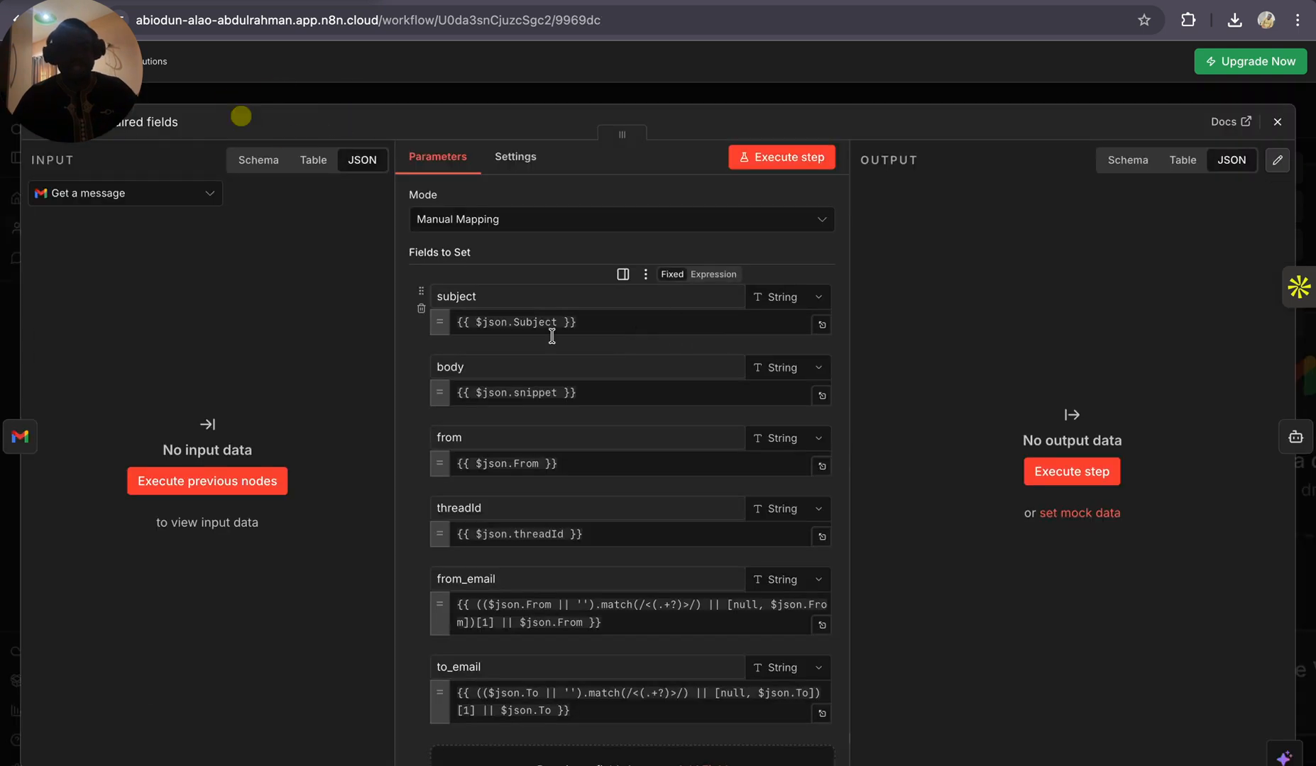
scroll(773, 505, "down", 4)
scroll(773, 511, "up", 4)
scroll(772, 506, "down", 4)
scroll(770, 454, "up", 4)
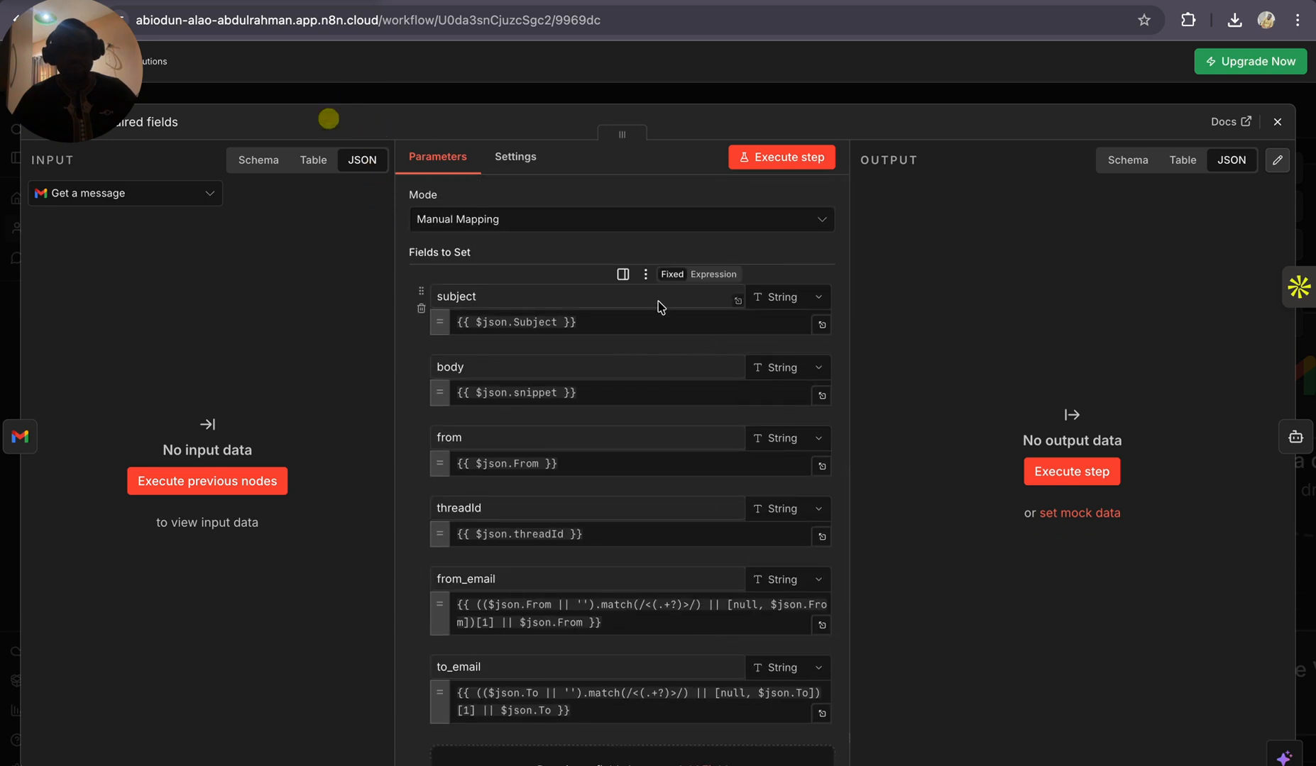
scroll(567, 396, "down", 4)
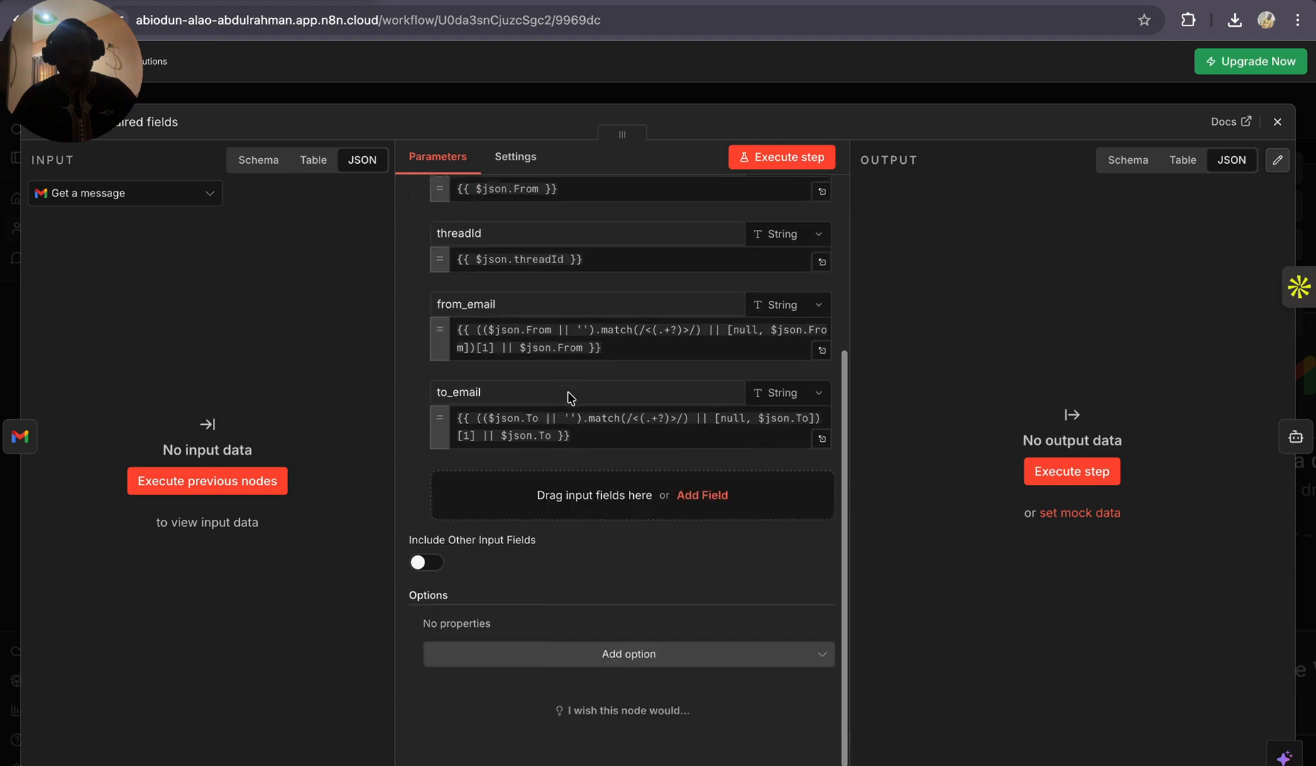
scroll(738, 376, "up", 4)
scroll(778, 384, "down", 1)
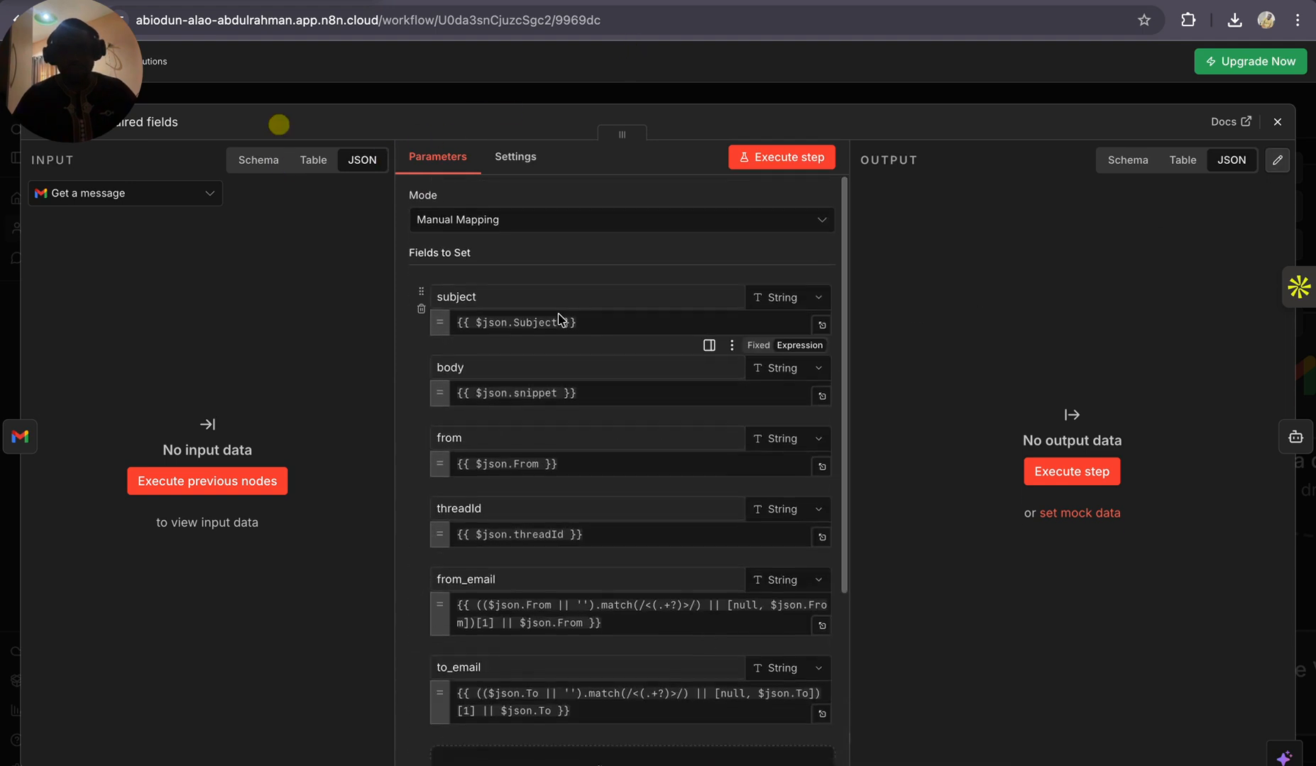
scroll(492, 460, "down", 3)
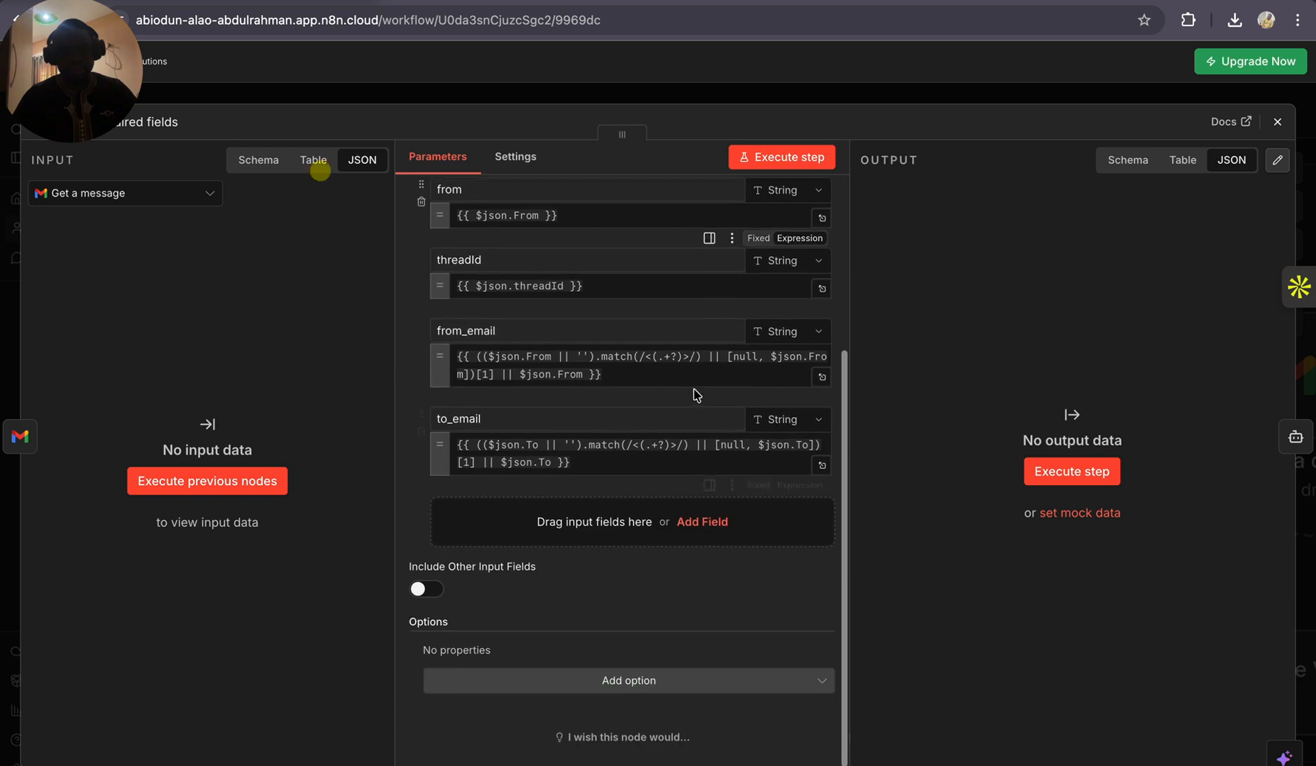
left_click(1277, 121)
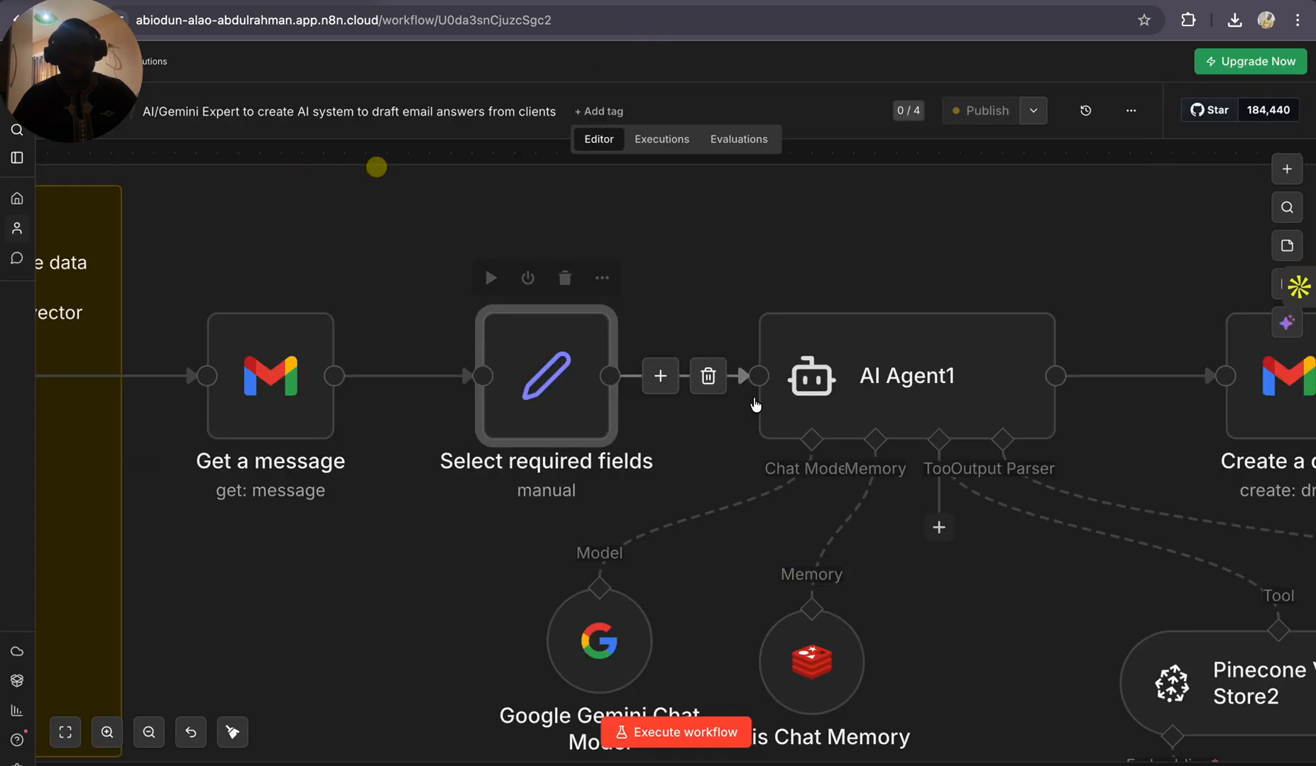
Step: Open the AI Agent1 node and review the customer email subject and body expressions in its user prompt
scroll(682, 376, "right", 3)
double_click(756, 381)
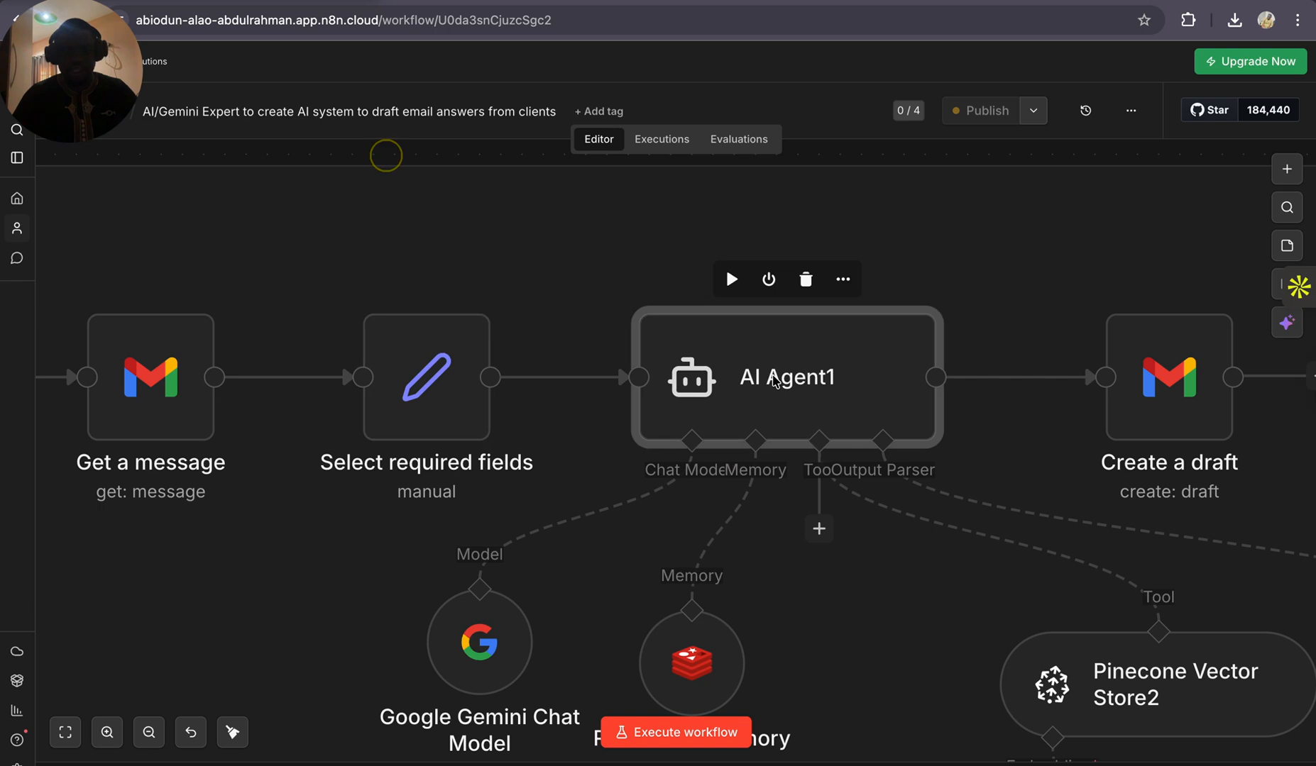
scroll(573, 375, "down", 3)
scroll(573, 374, "up", 2)
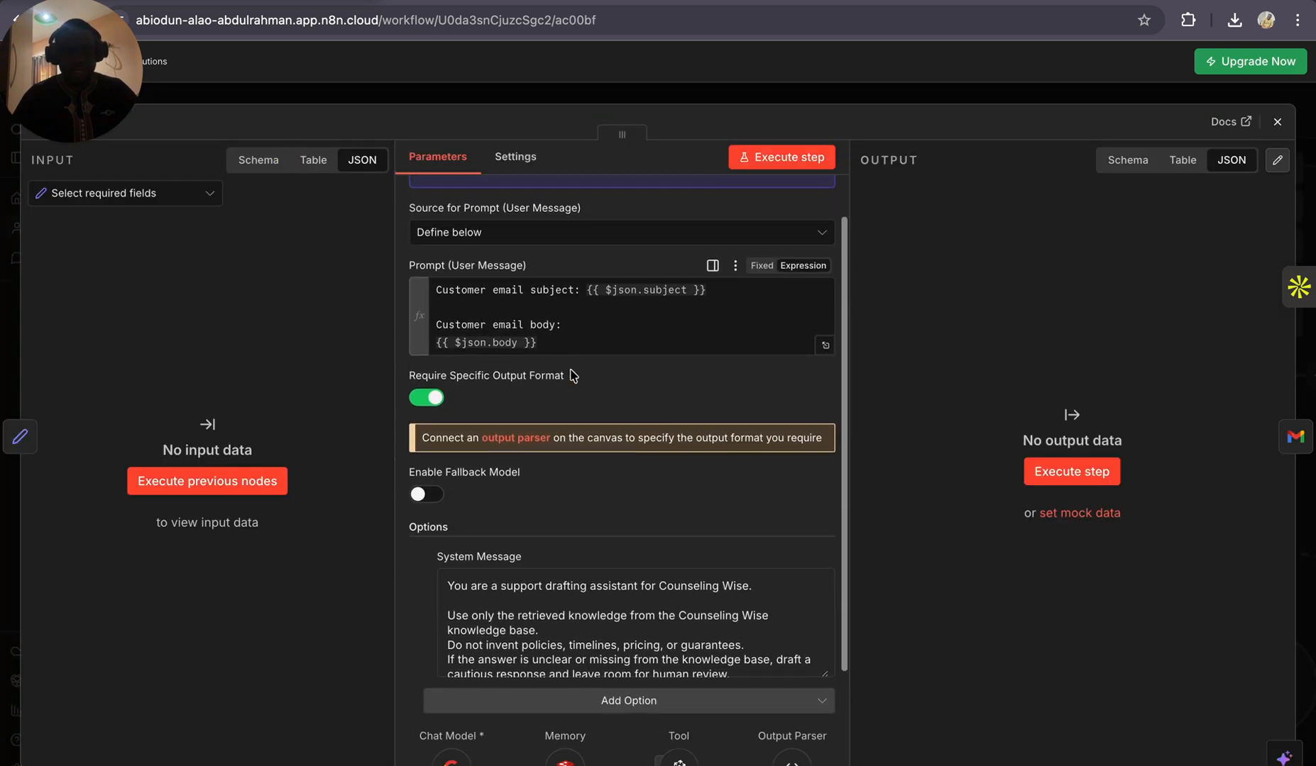
left_click_drag(706, 289, 440, 297)
left_click_drag(545, 352, 405, 328)
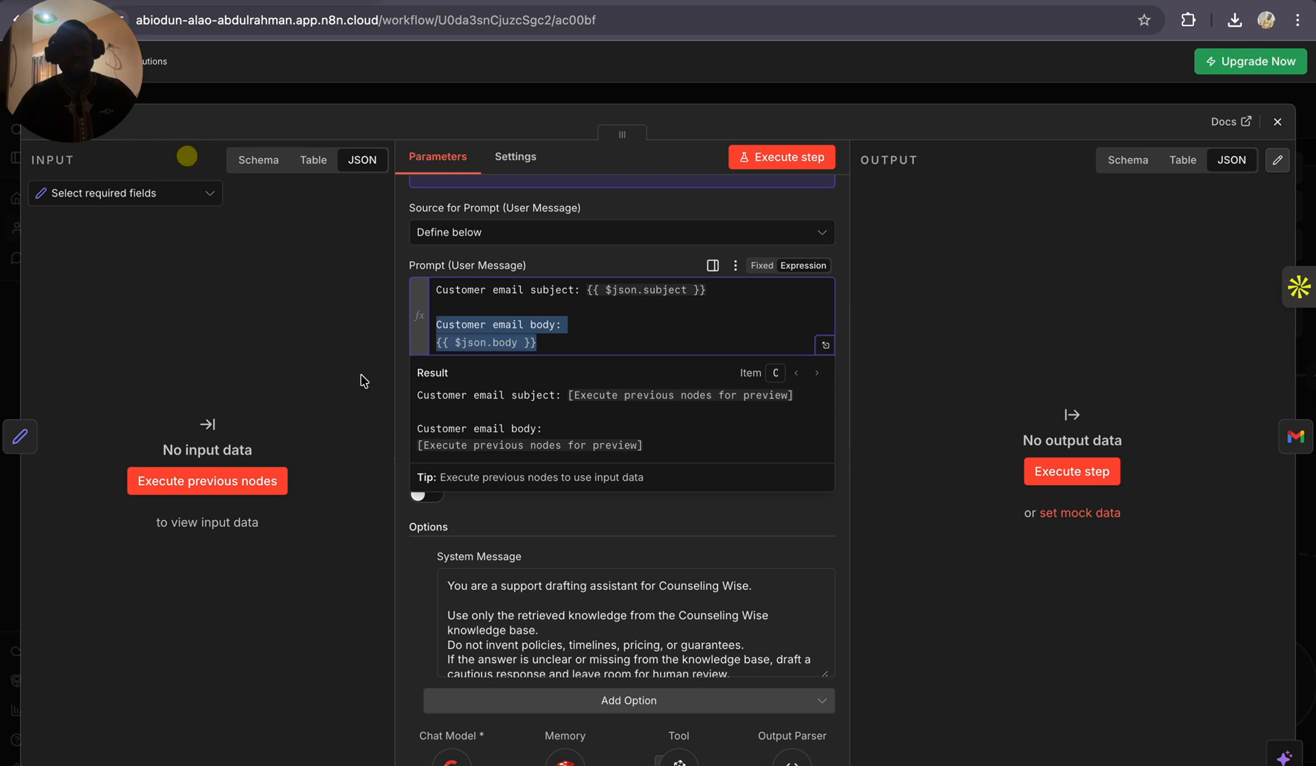
Step: Open the agent's system message in the enlarged editor and review its assistant role and JSON output format
left_click(710, 641)
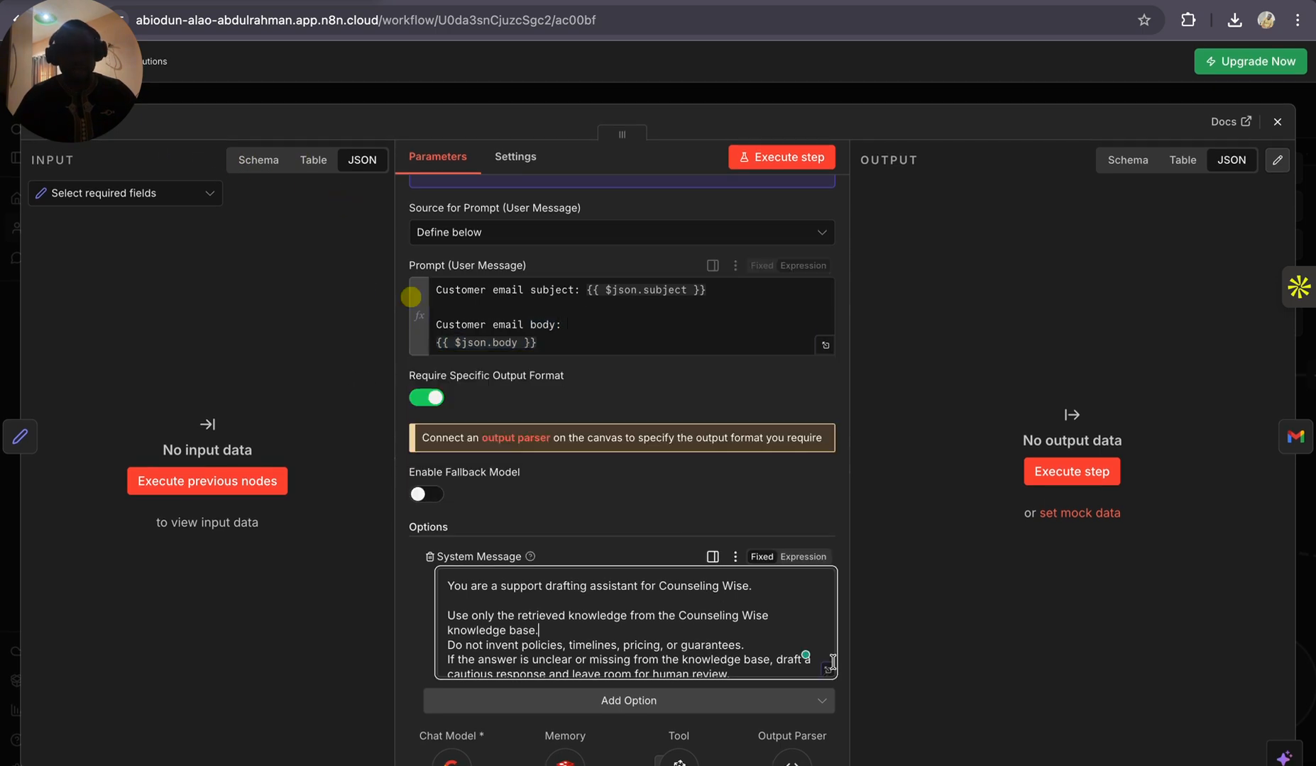
left_click(827, 670)
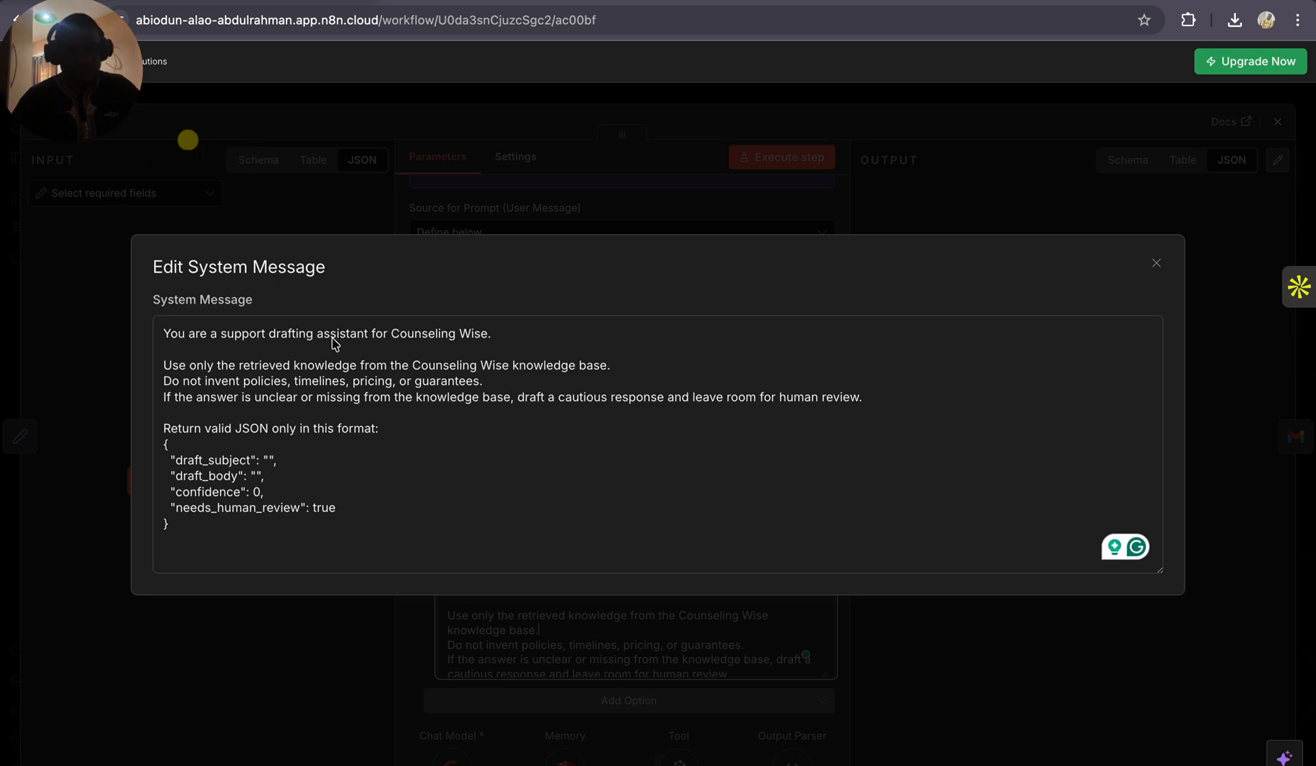
left_click(503, 344)
left_click_drag(503, 344, 211, 342)
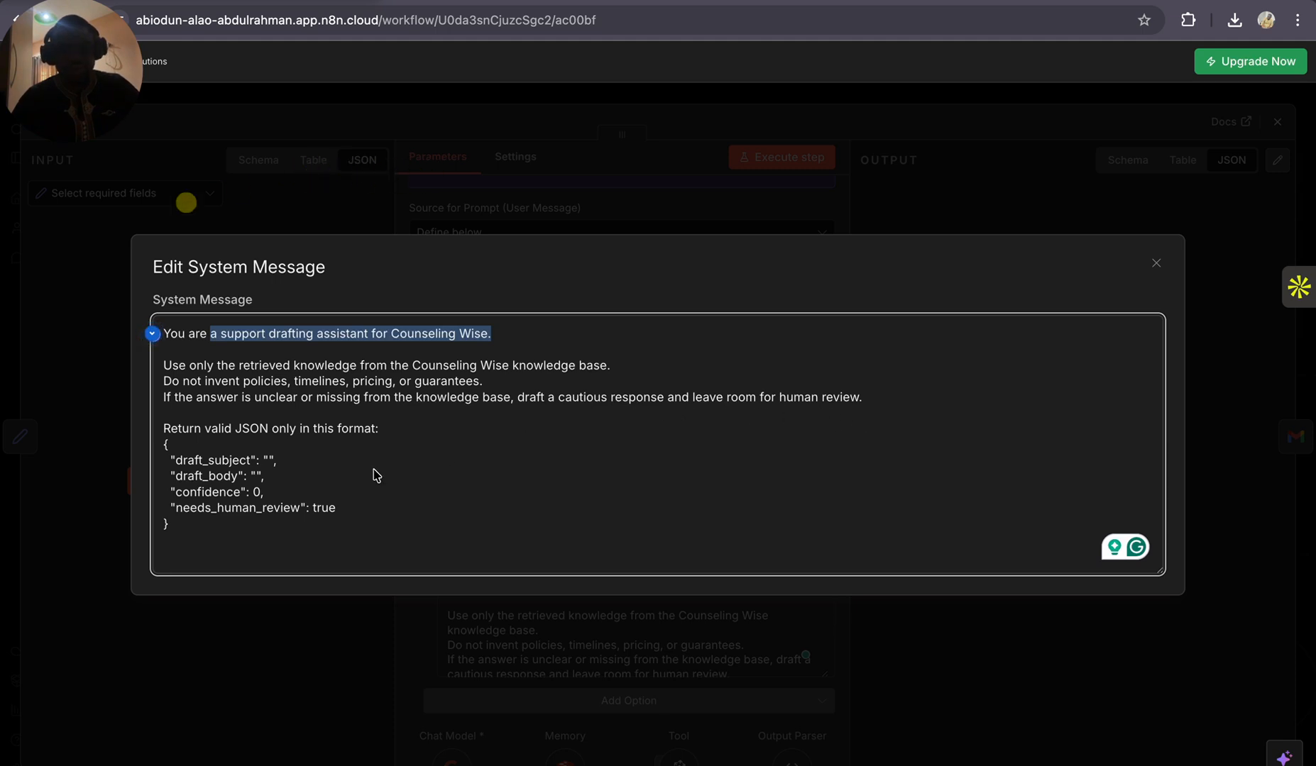
left_click_drag(171, 525, 157, 455)
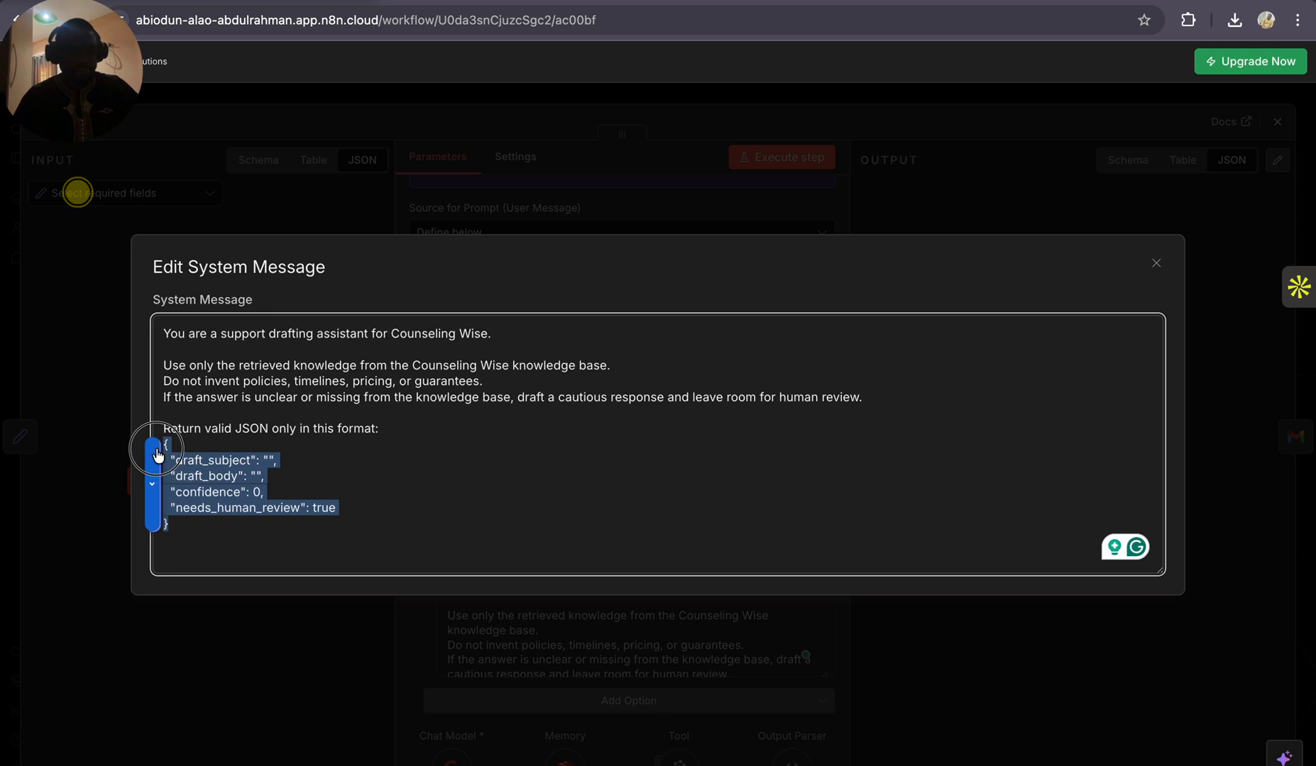
Step: Examine the draft_subject, draft_body, confidence and needs_human_review fields in the system message, then close the agent's settings
double_click(234, 467)
double_click(213, 476)
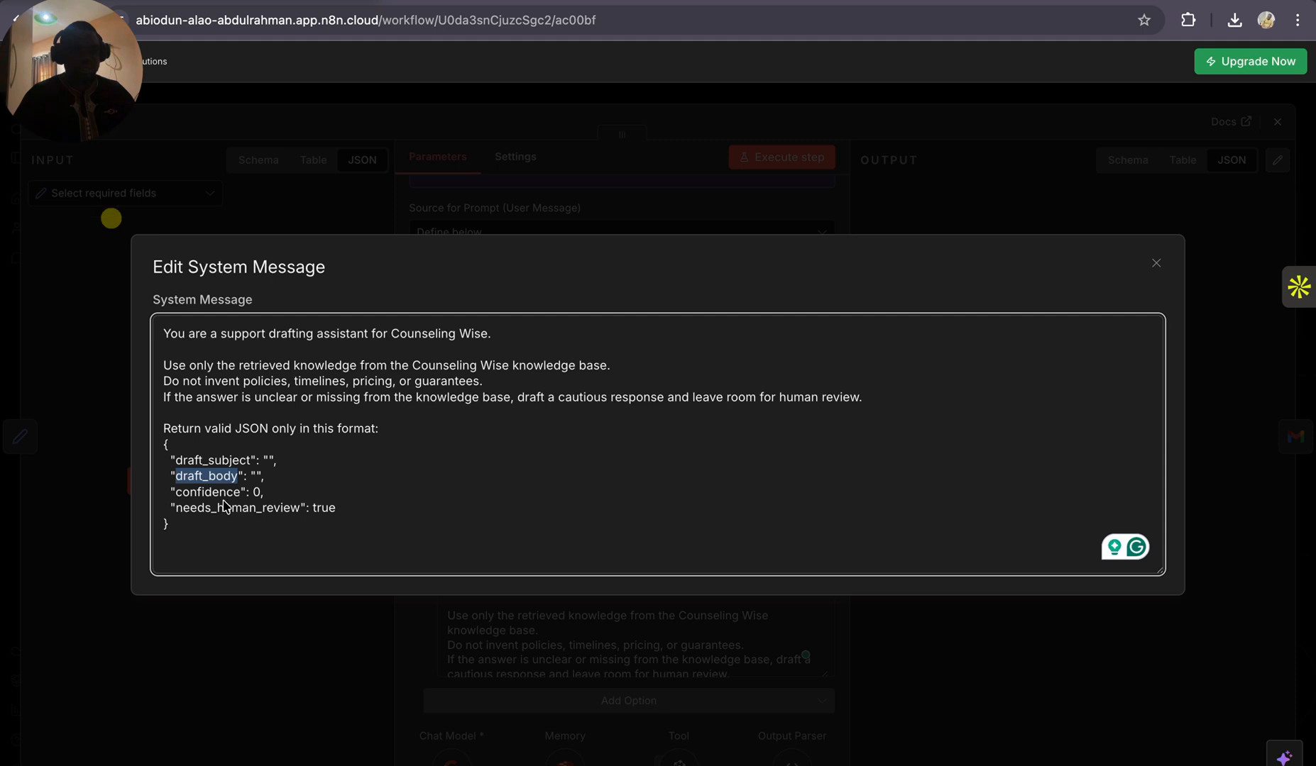
double_click(237, 493)
left_click_drag(262, 493, 145, 493)
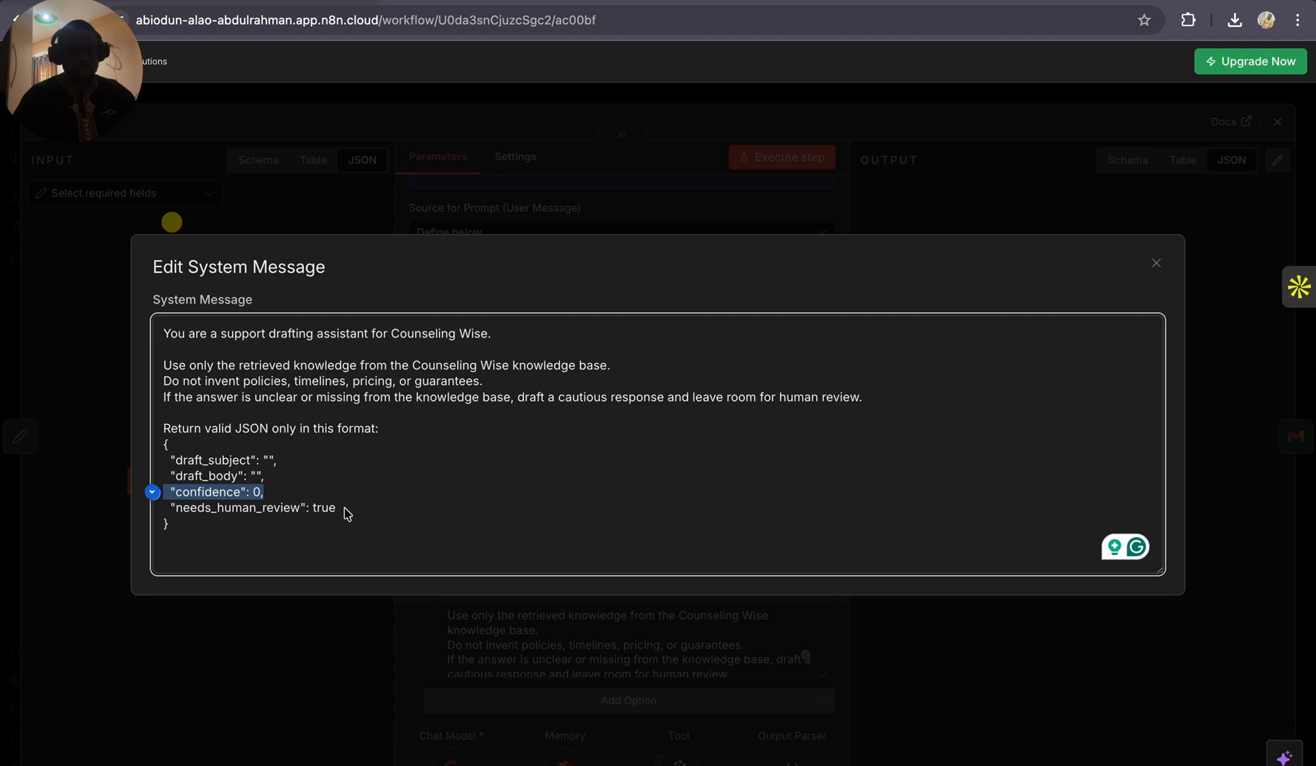
left_click_drag(337, 508, 163, 509)
double_click(234, 511)
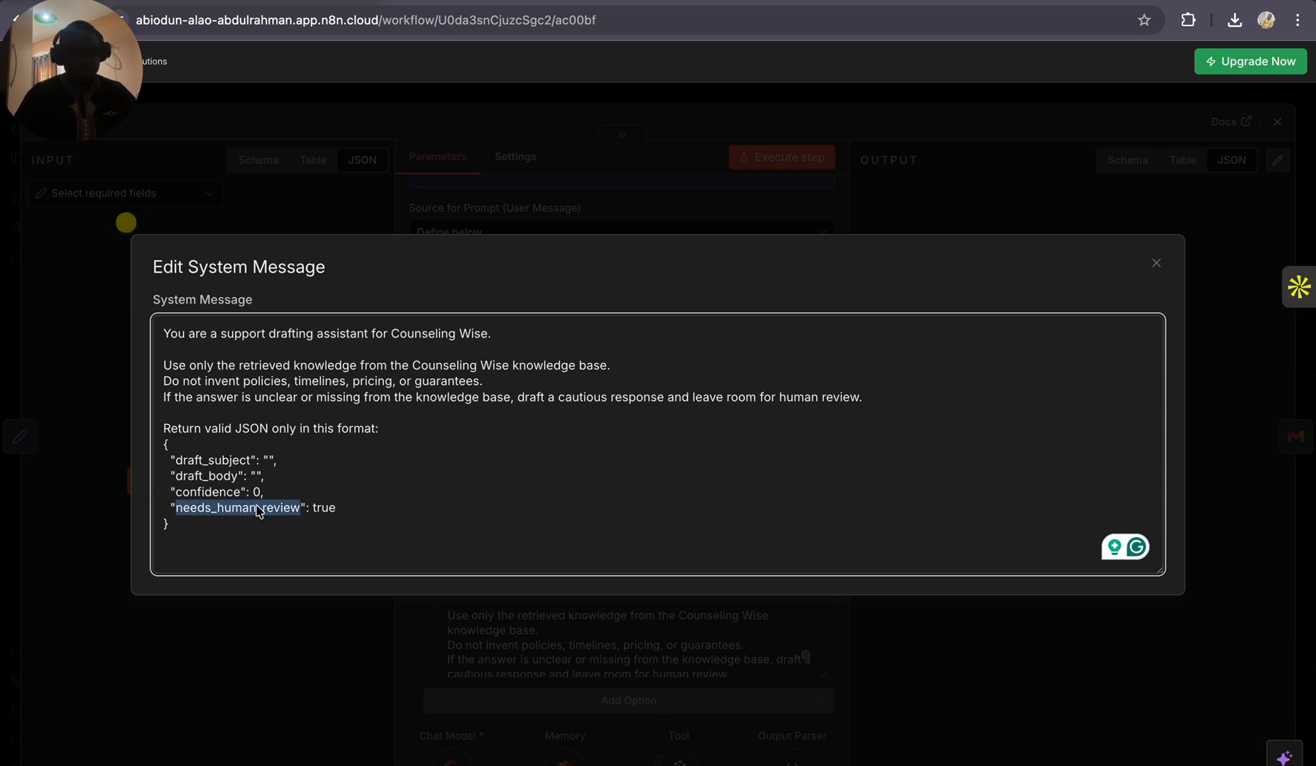
left_click_drag(342, 510, 161, 512)
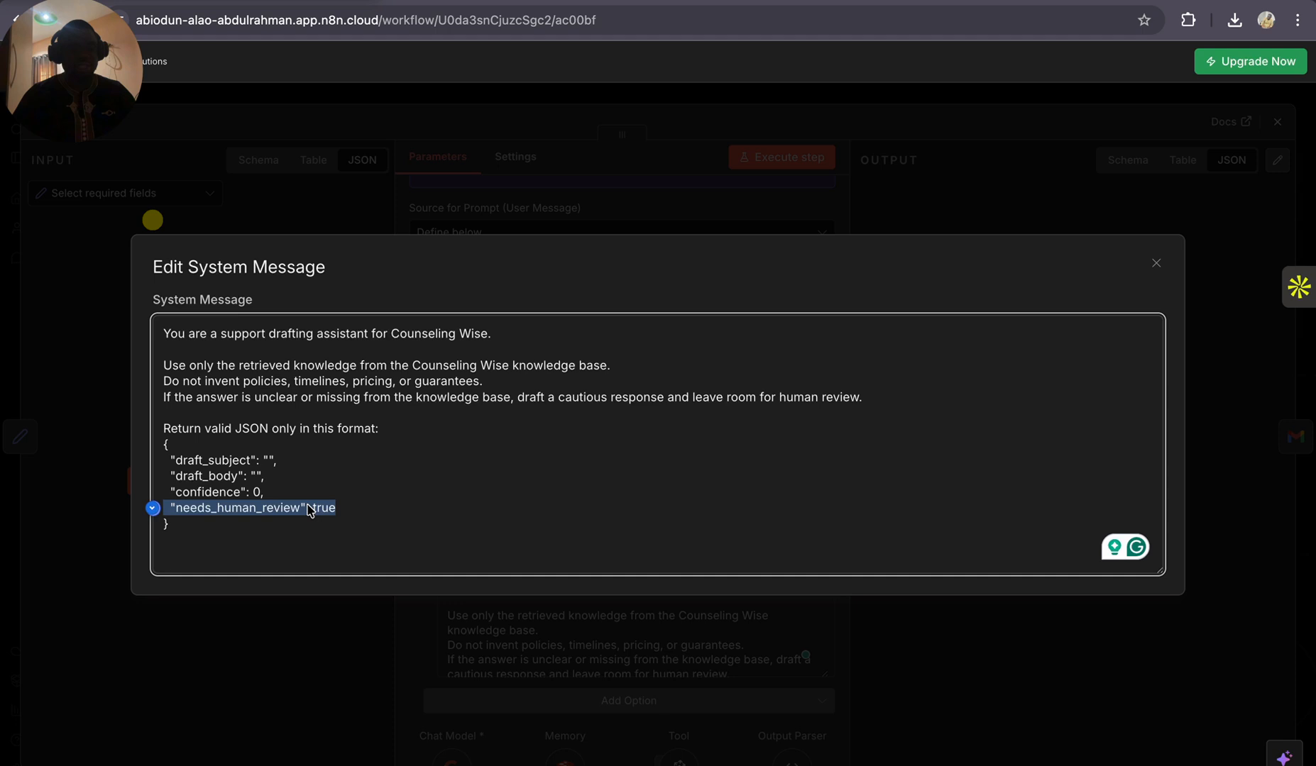
left_click(246, 516)
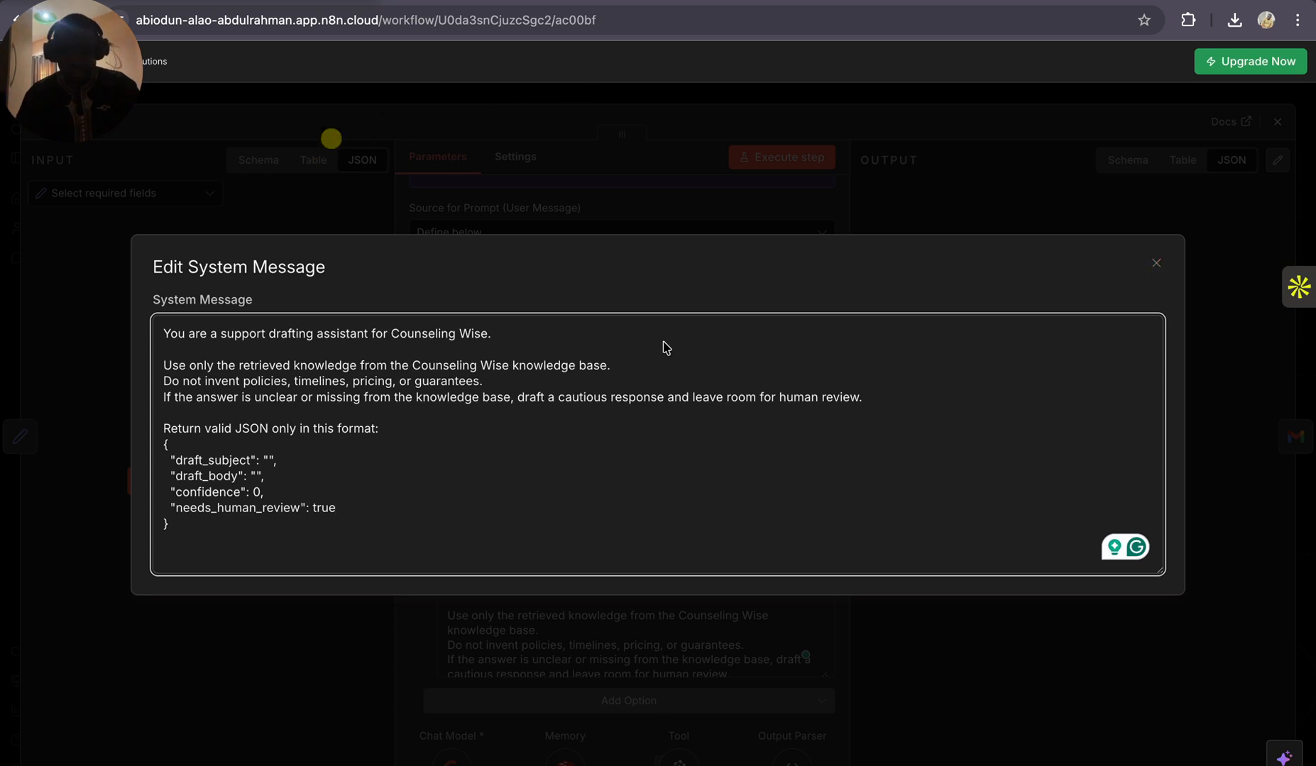
left_click(1156, 264)
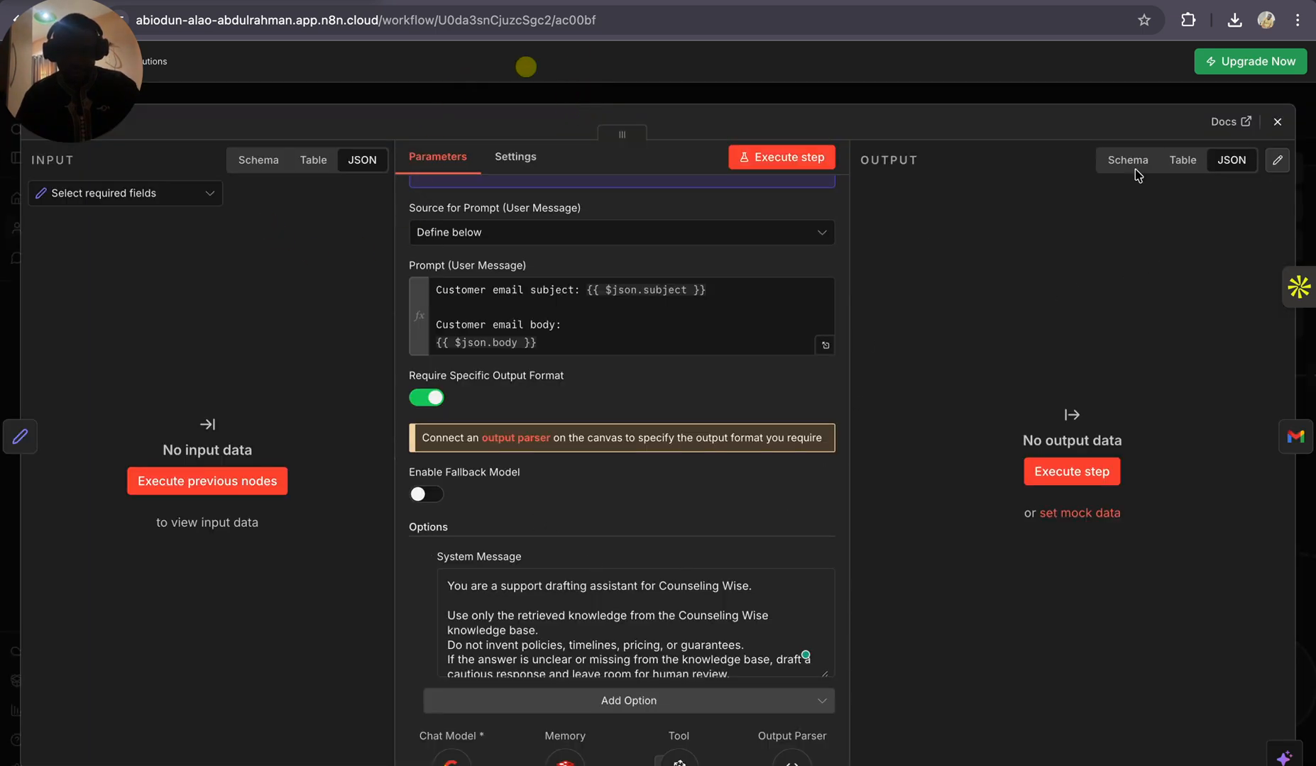
left_click(1277, 122)
Step: Review the model and sampling temperature settings of the Google Gemini Chat Model node
scroll(756, 458, "down", 1)
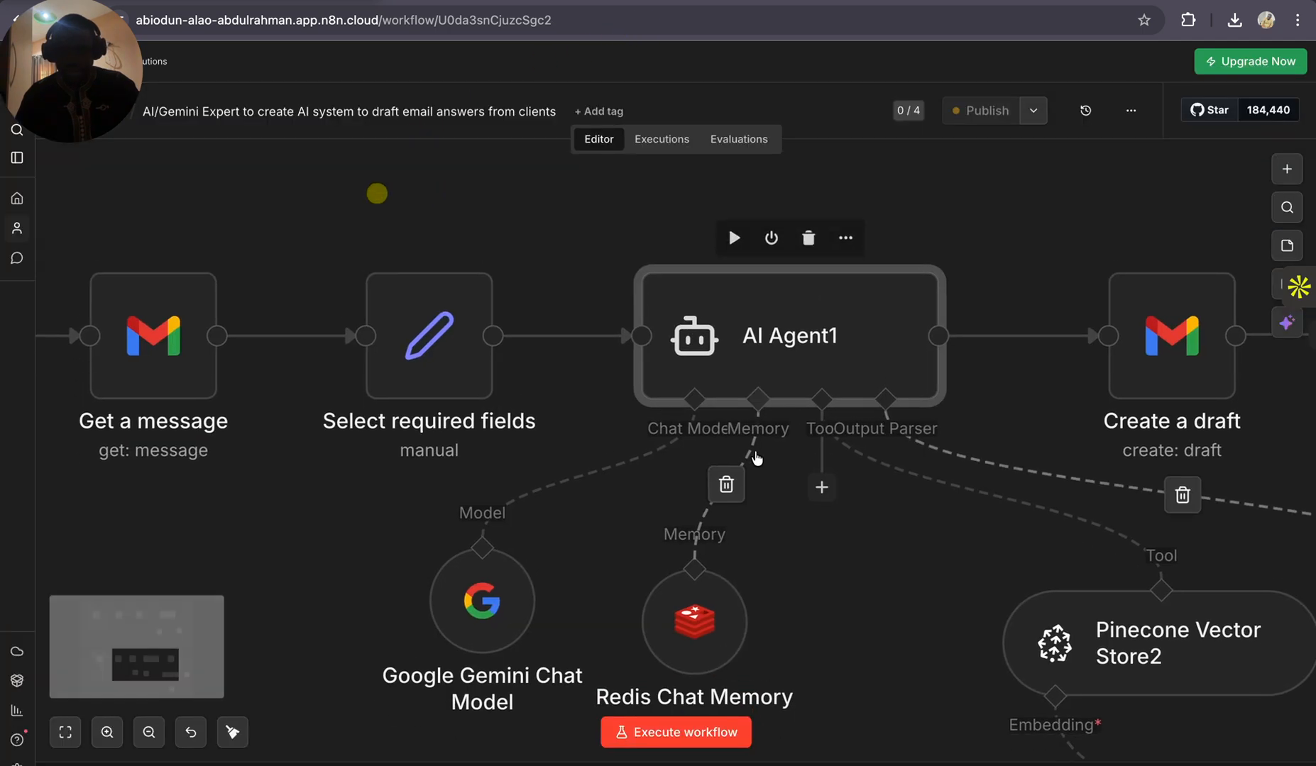
double_click(490, 589)
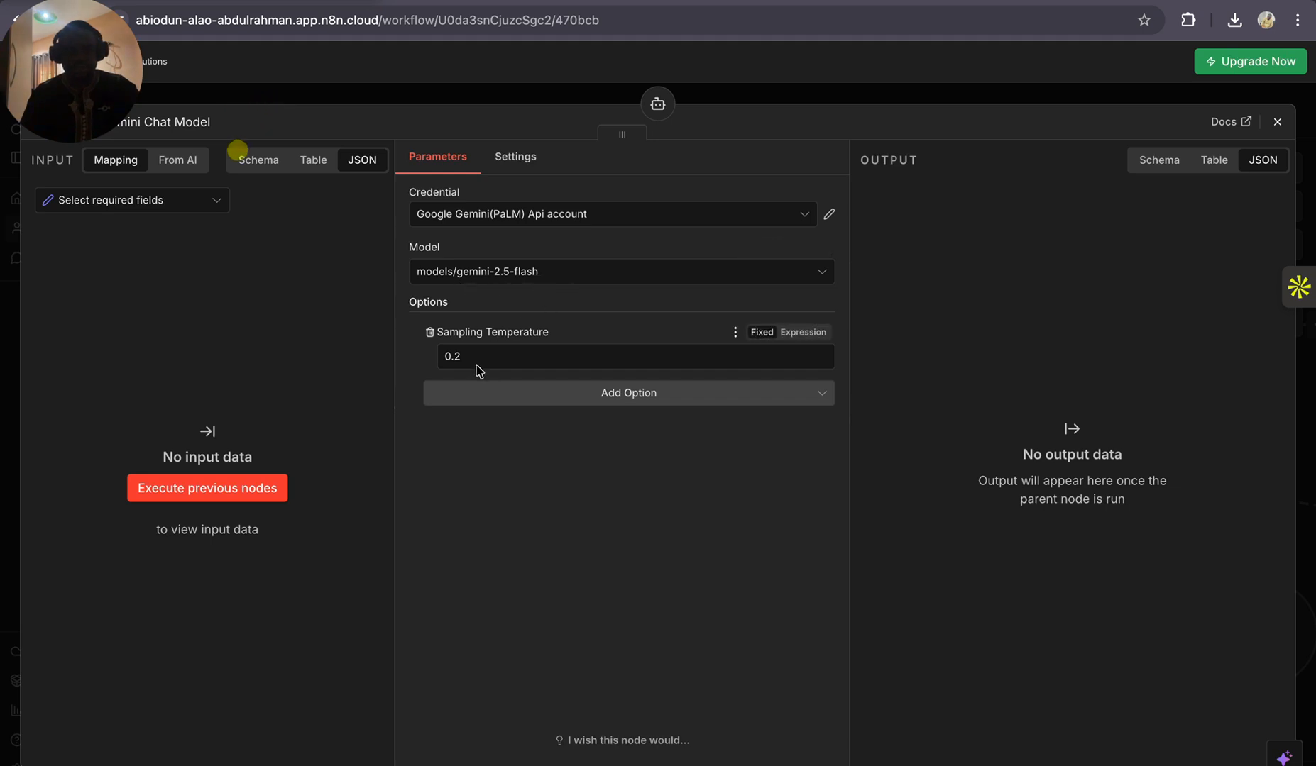
double_click(454, 359)
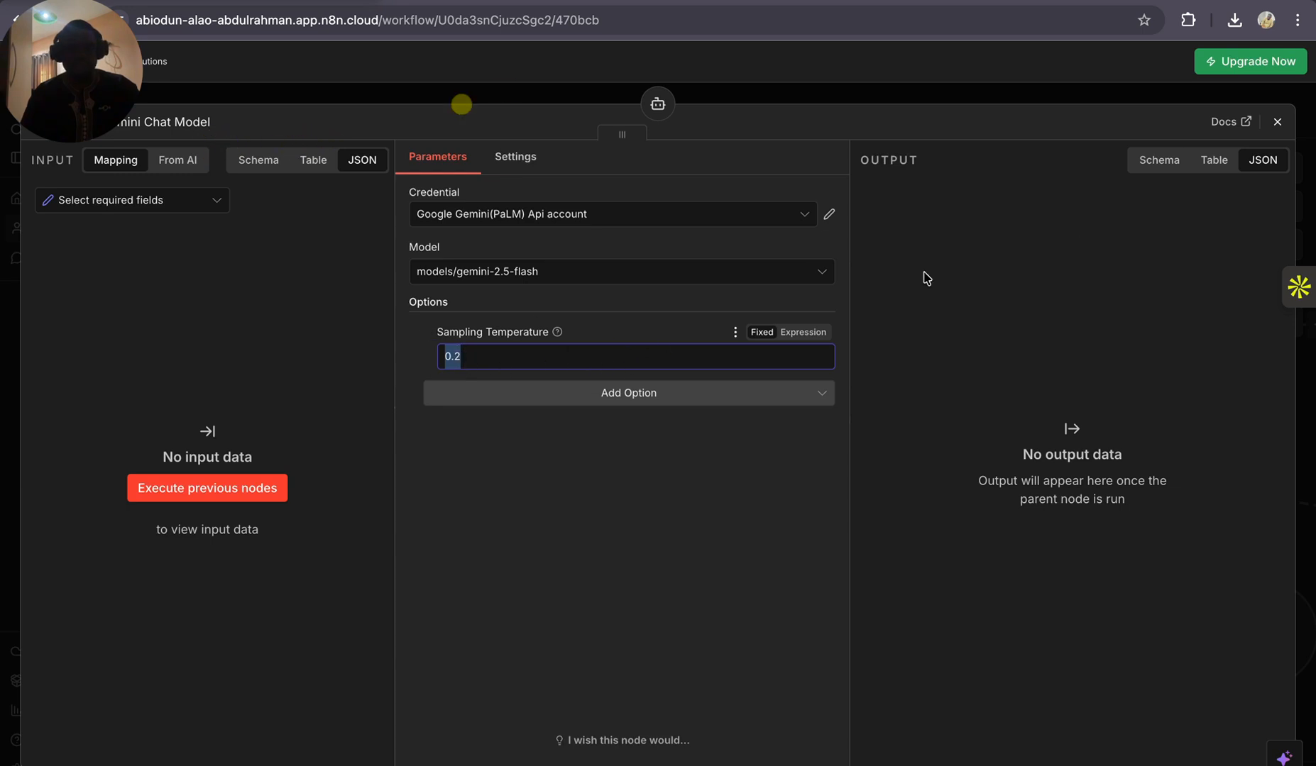
left_click(1277, 122)
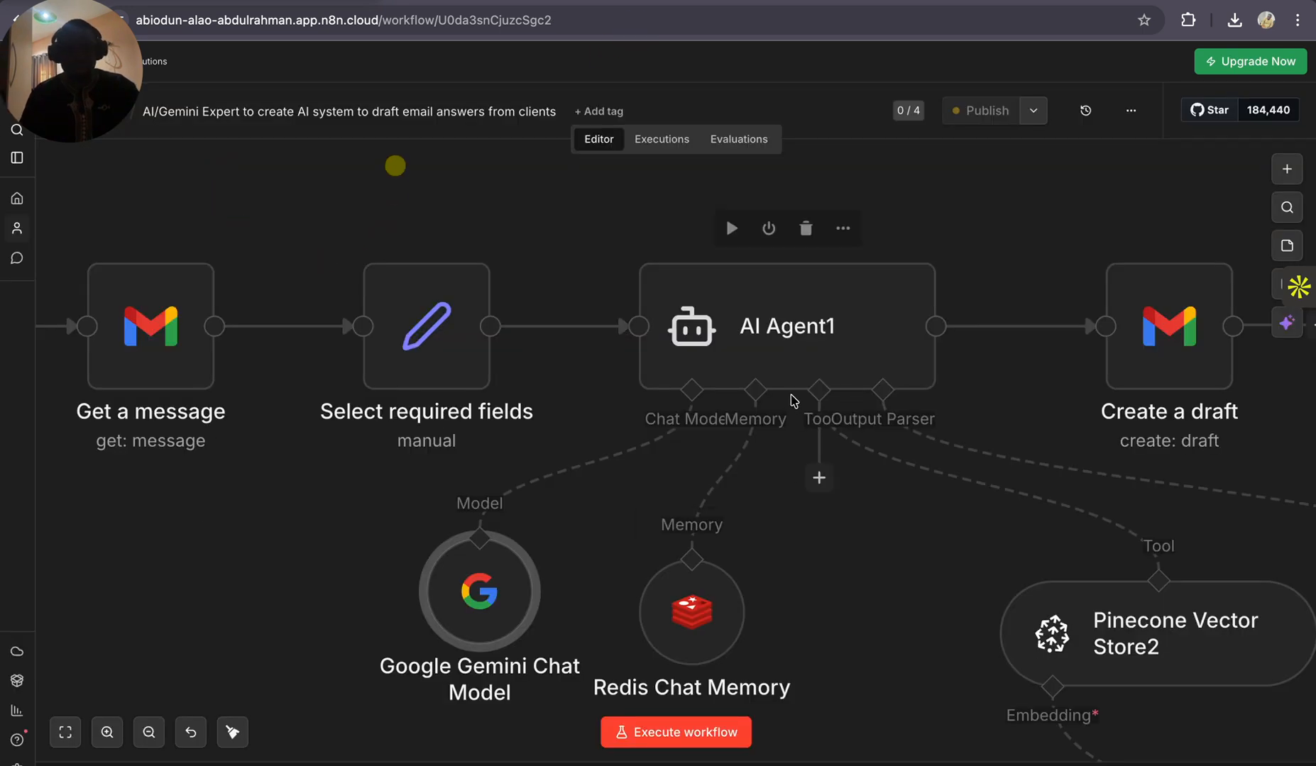
Step: Move the Redis Chat Memory node level with the Gemini model node and review its gmail_thread_ session key expression
mouse_move(681, 619)
left_mouse_down()
mouse_move(636, 573)
mouse_move(638, 598)
mouse_move(680, 598)
left_mouse_up()
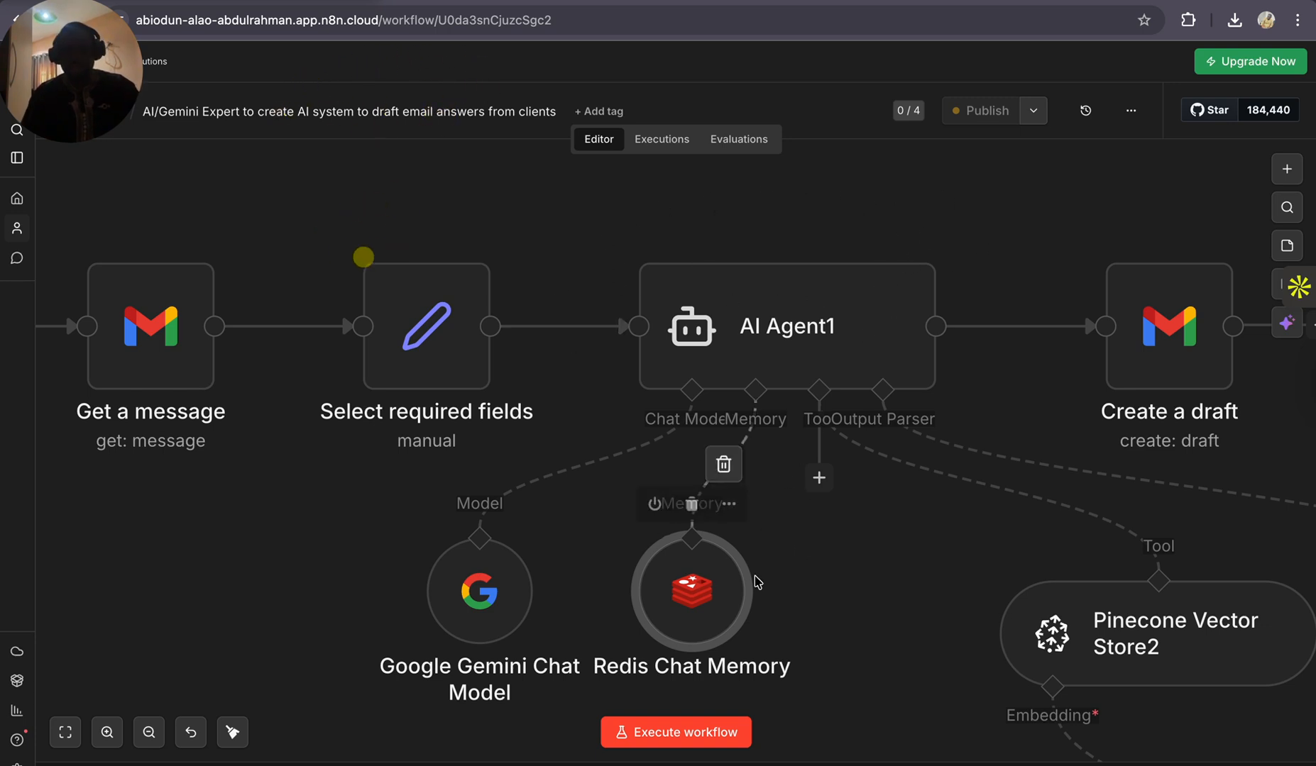
scroll(761, 562, "right", 5)
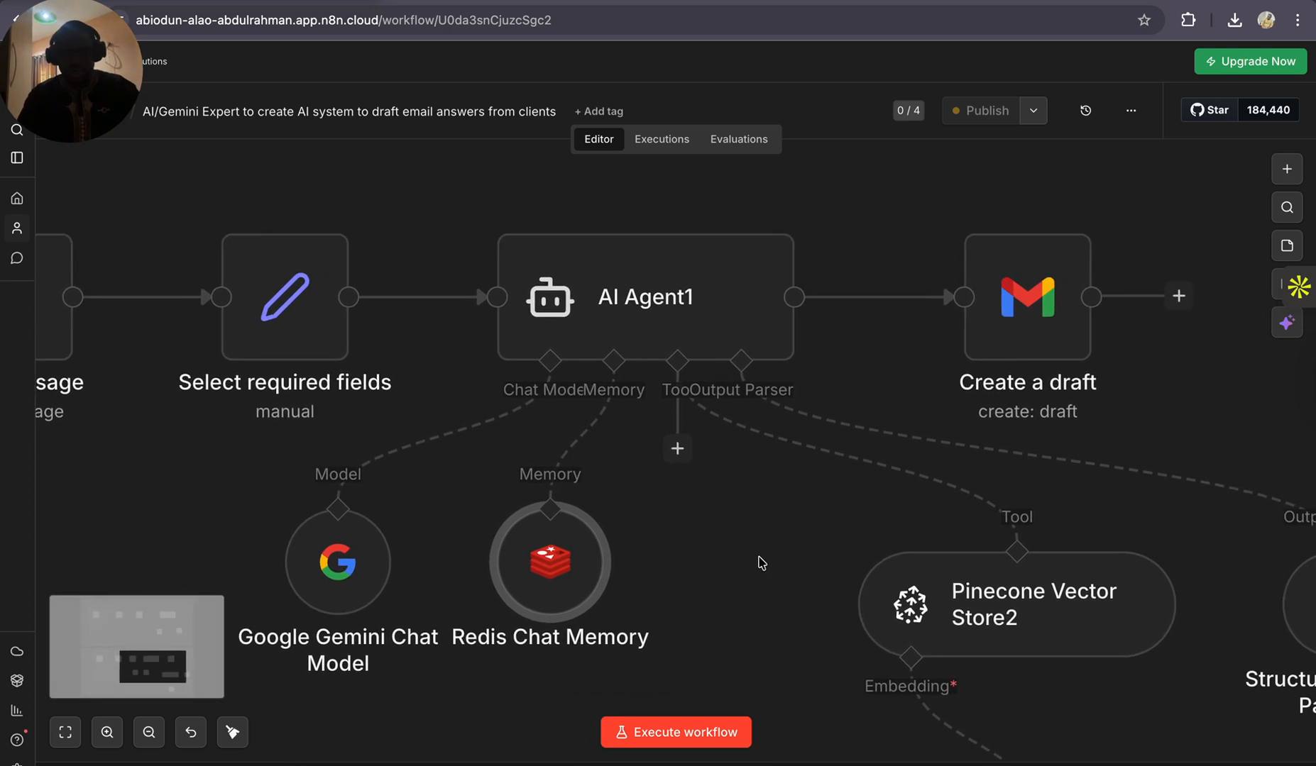
double_click(541, 578)
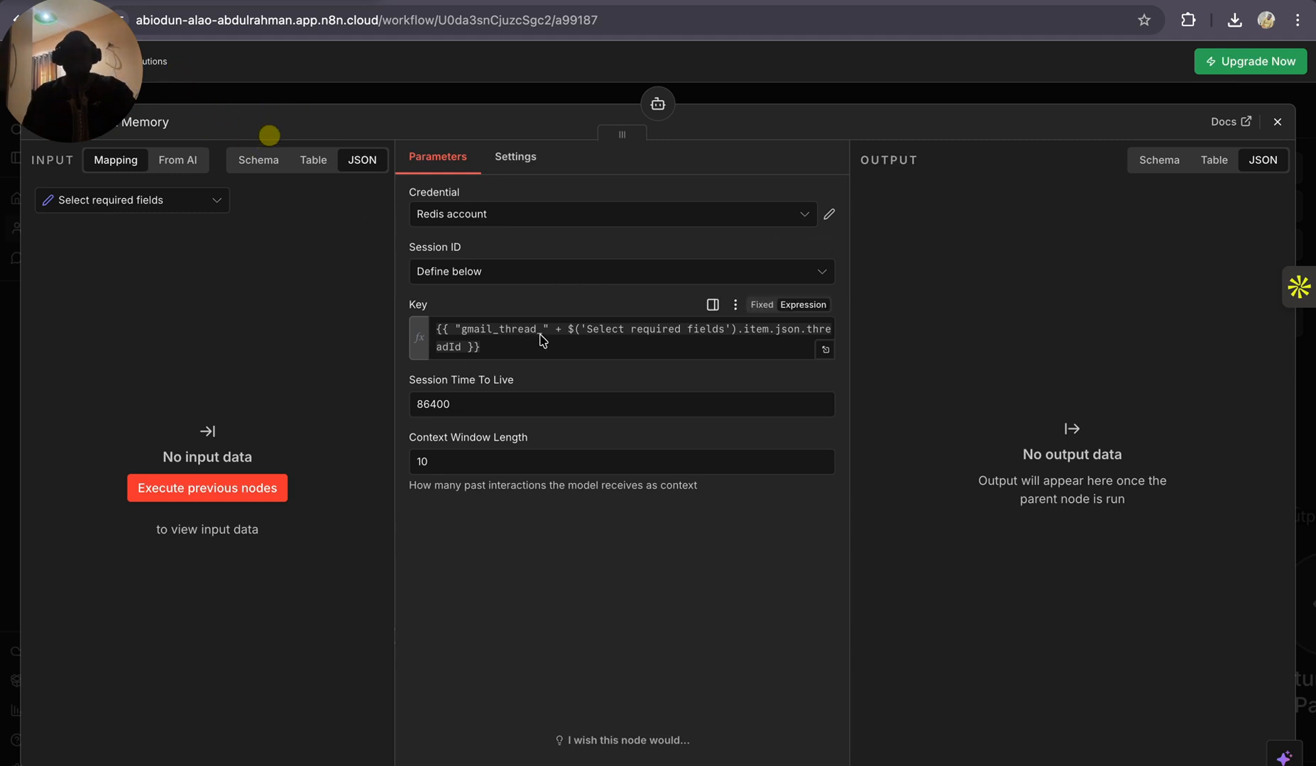
left_click_drag(544, 333, 465, 337)
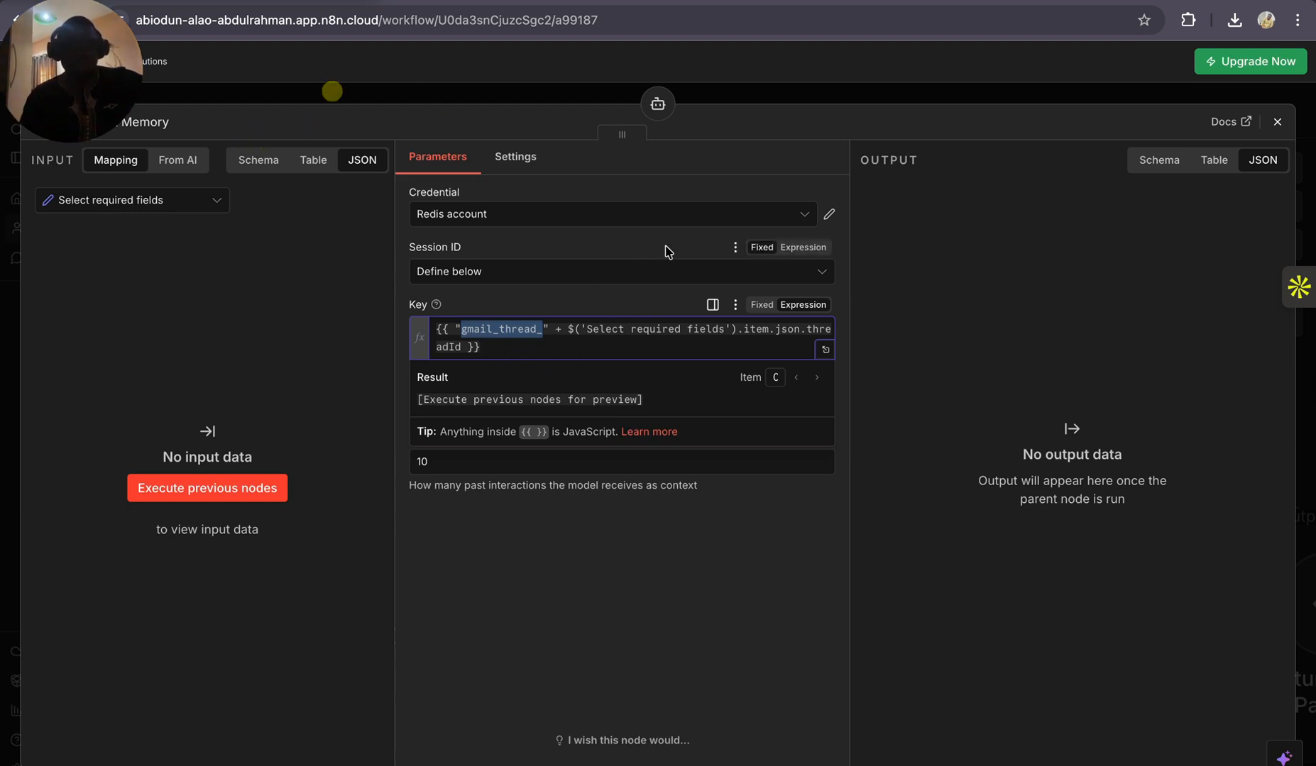
left_click(1279, 123)
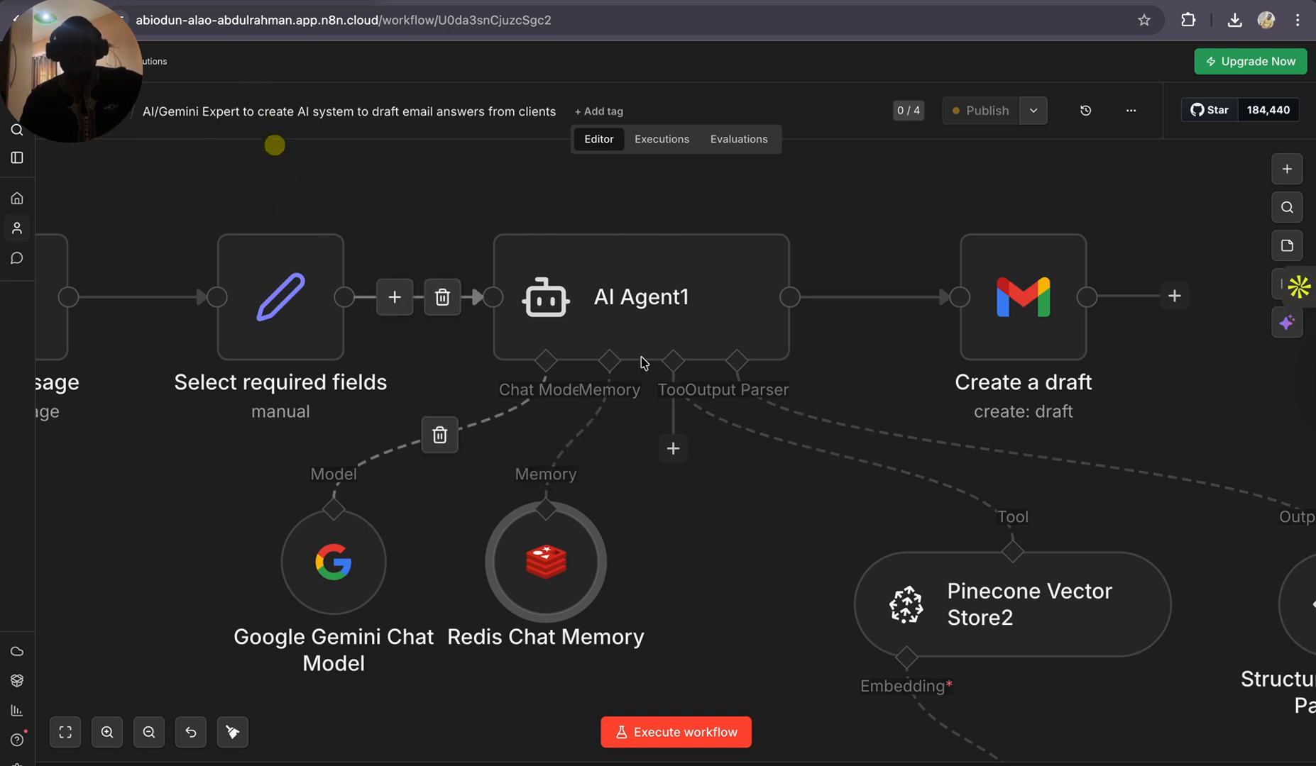
scroll(653, 339, "right", 2)
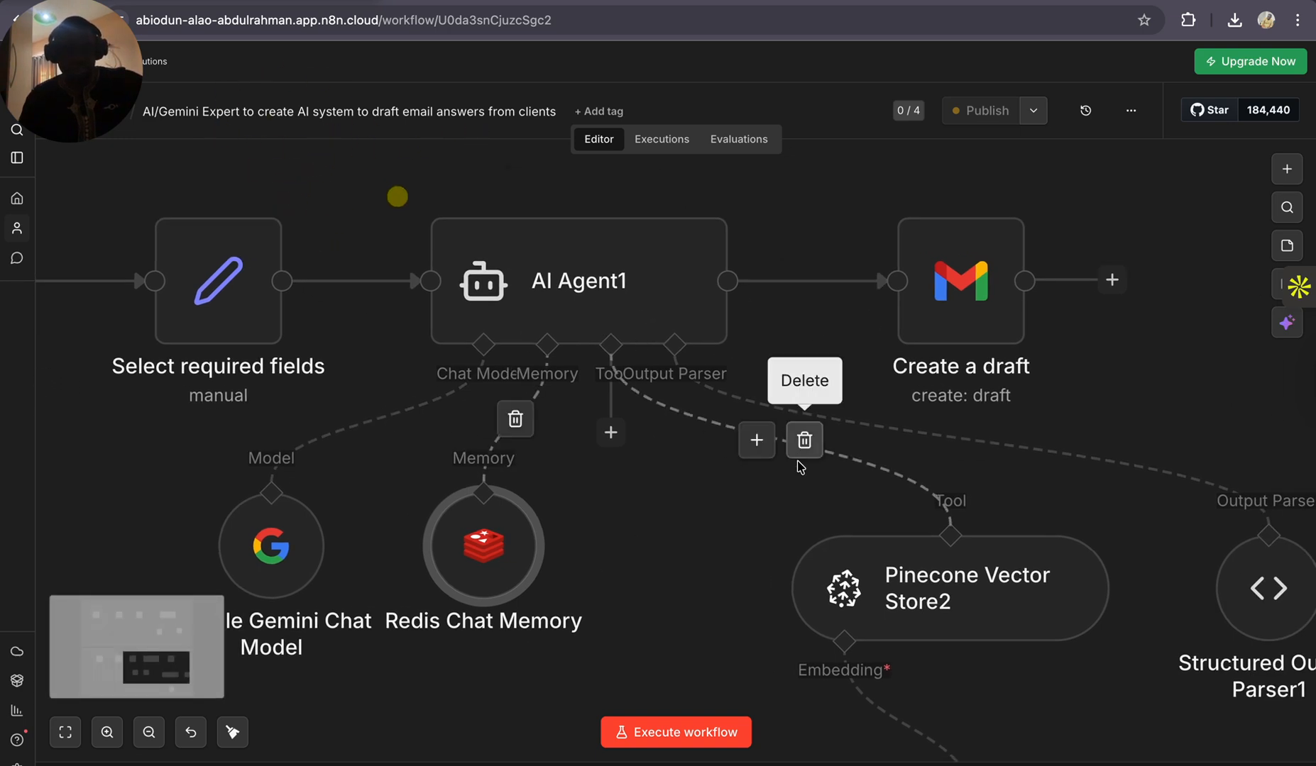
Step: Examine the Pinecone Vector Store2 tool, its Google Gemini embeddings and the Structured Output Parser1 attached to AI Agent1
scroll(779, 489, "right", 3)
scroll(775, 489, "right", 3)
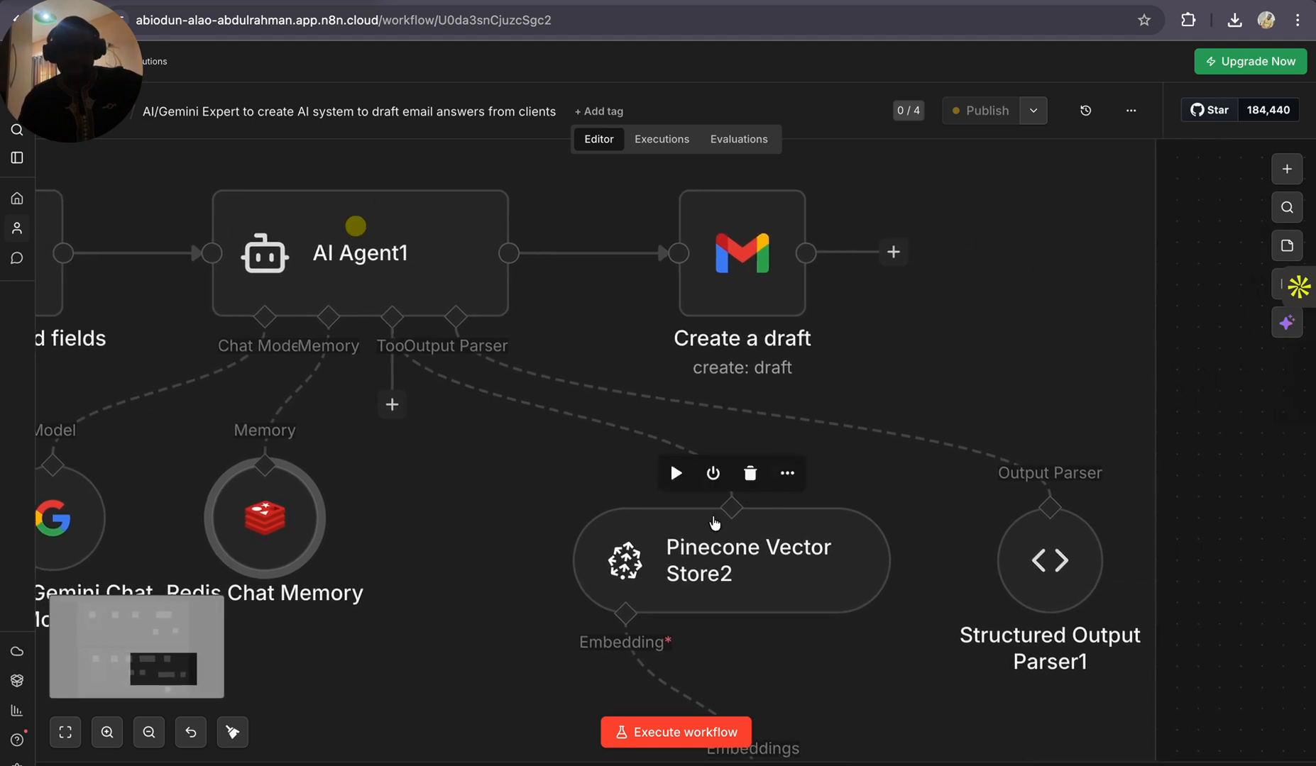
scroll(670, 462, "down", 4)
scroll(713, 524, "down", 3)
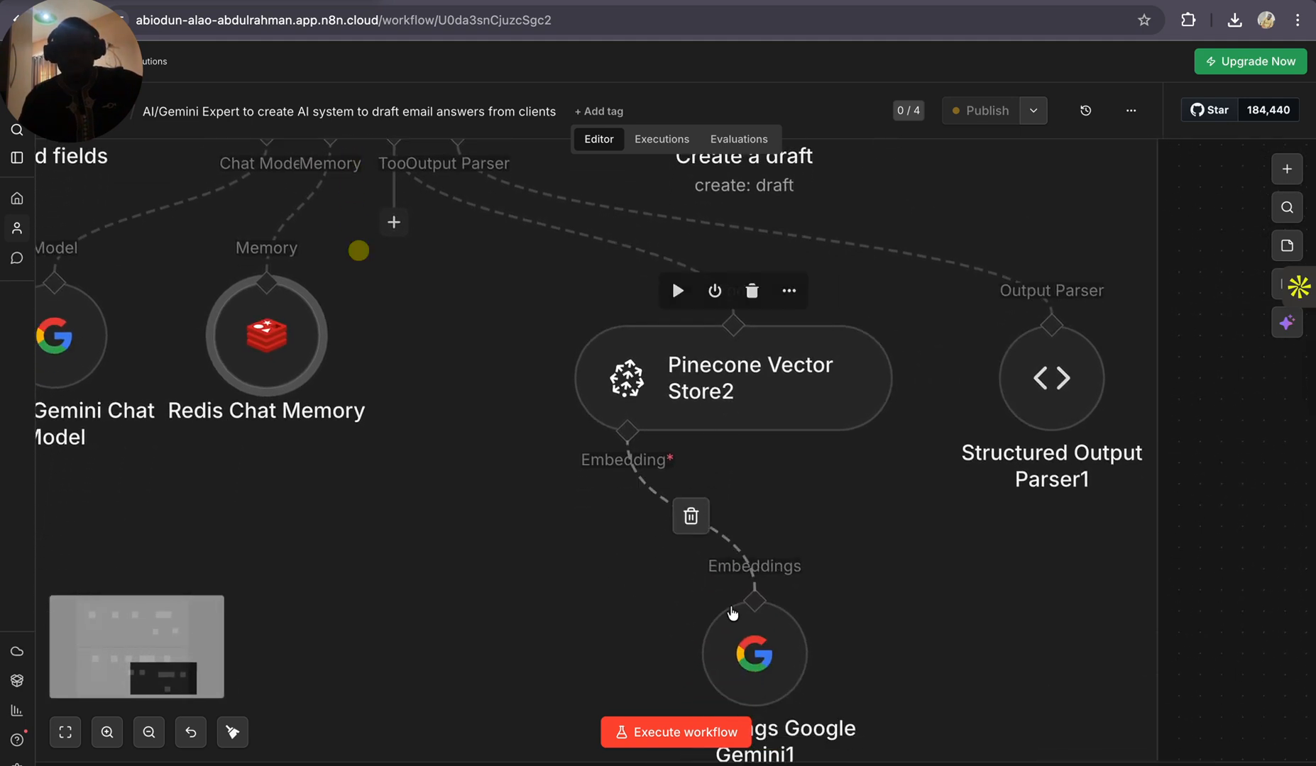
mouse_move(798, 571)
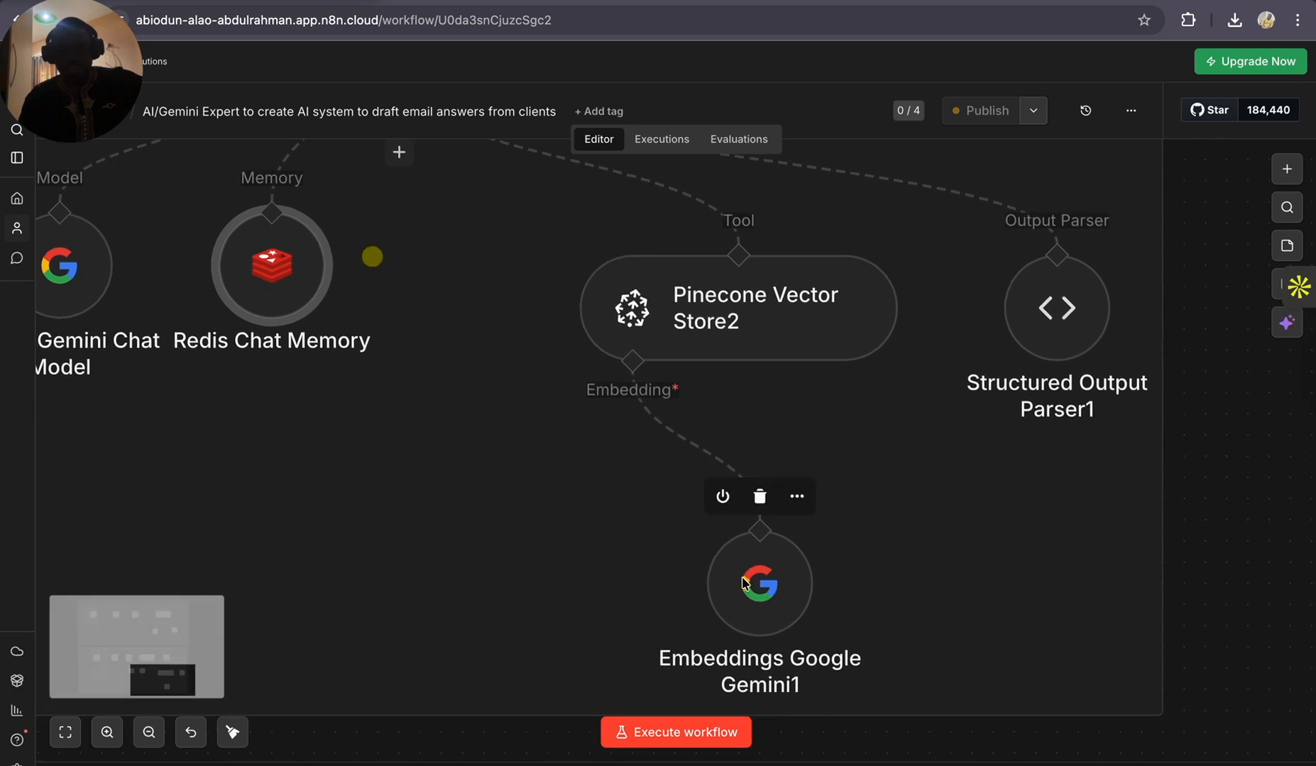
scroll(731, 540, "up", 3)
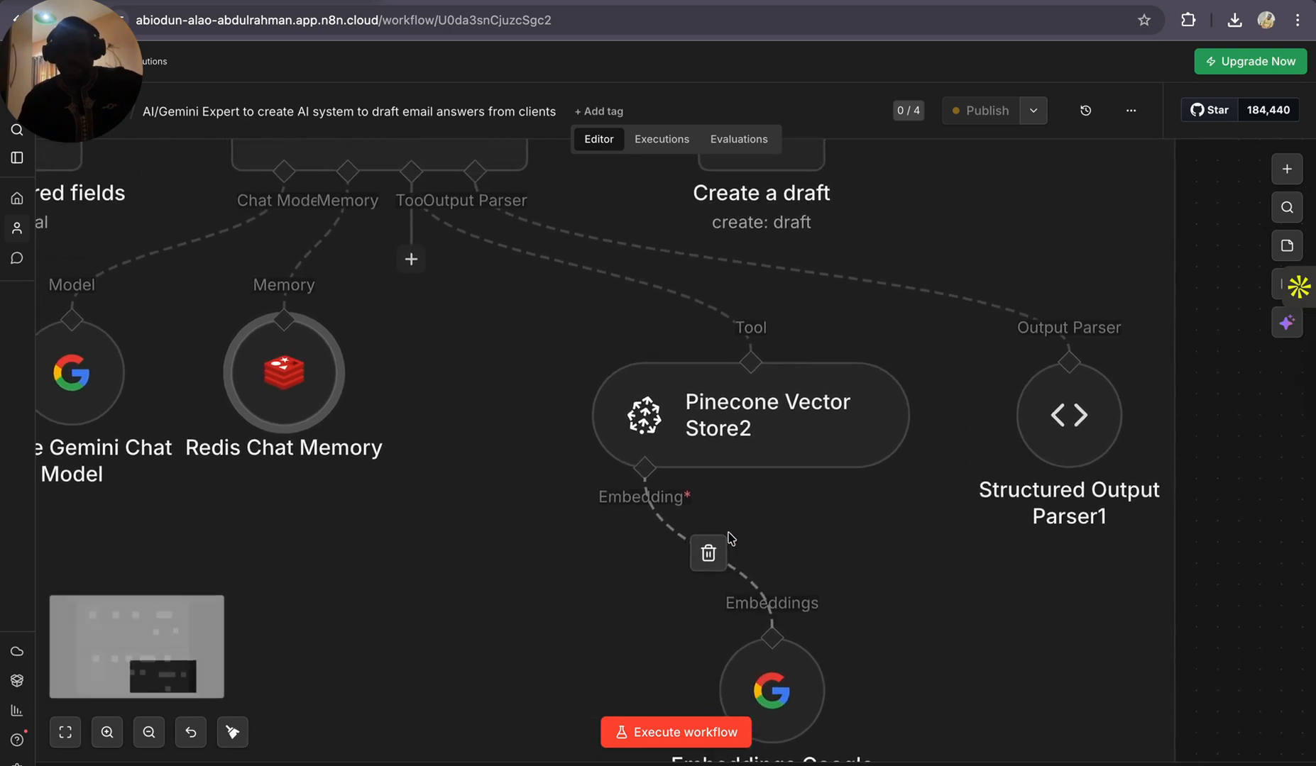
scroll(709, 589, "down", 3)
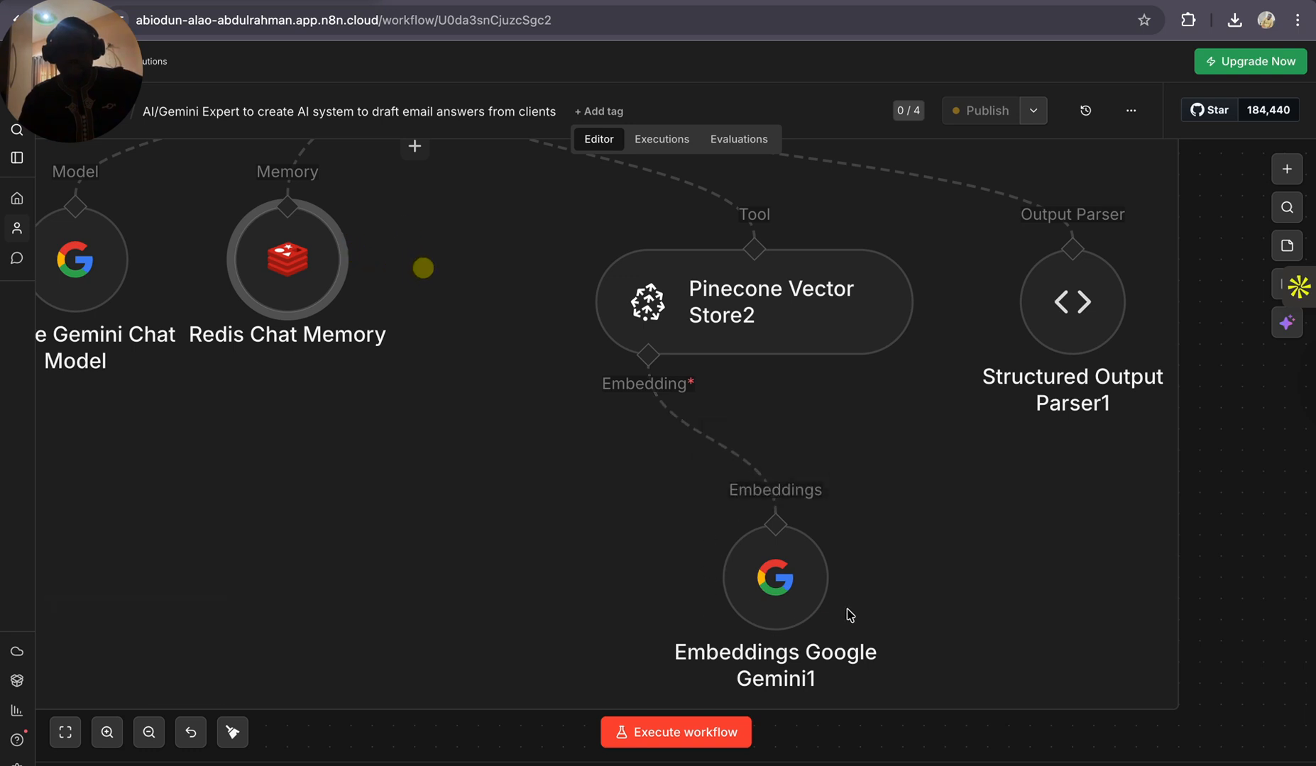
scroll(652, 298, "up", 2)
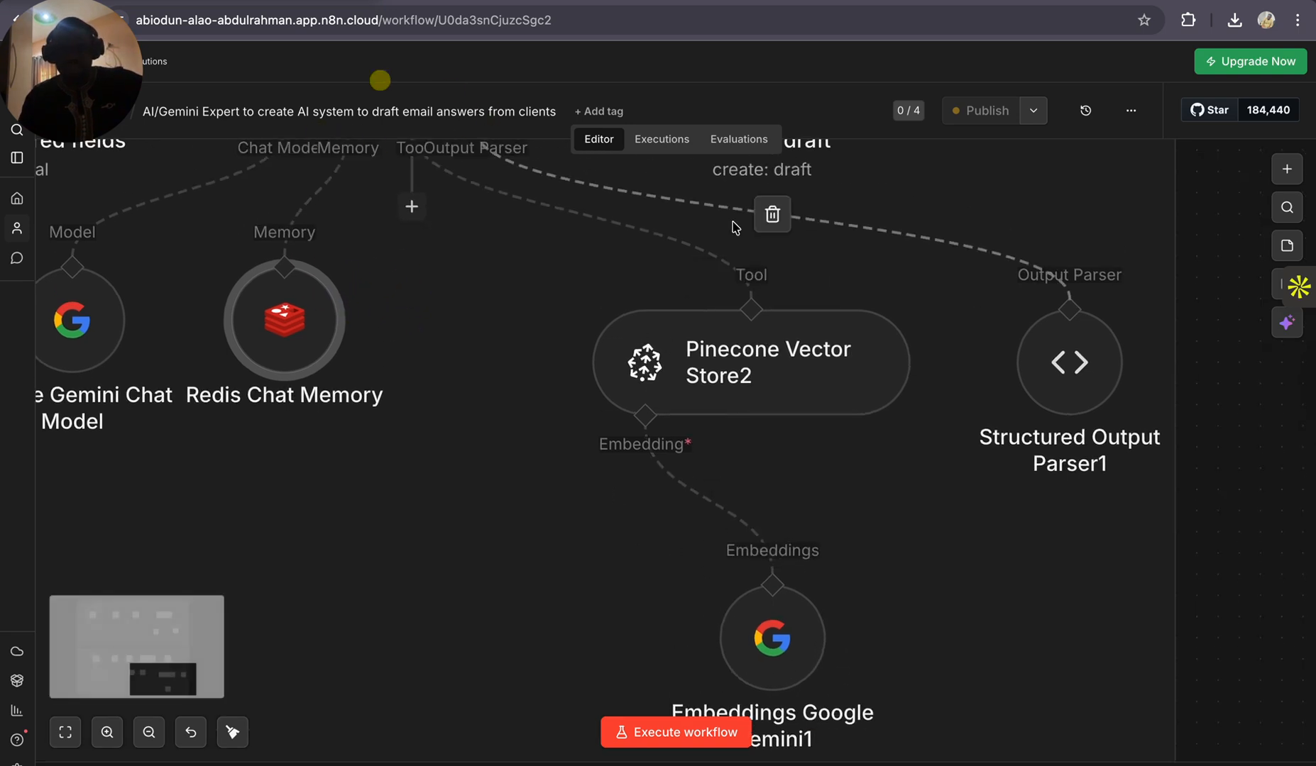
scroll(639, 262, "up", 3)
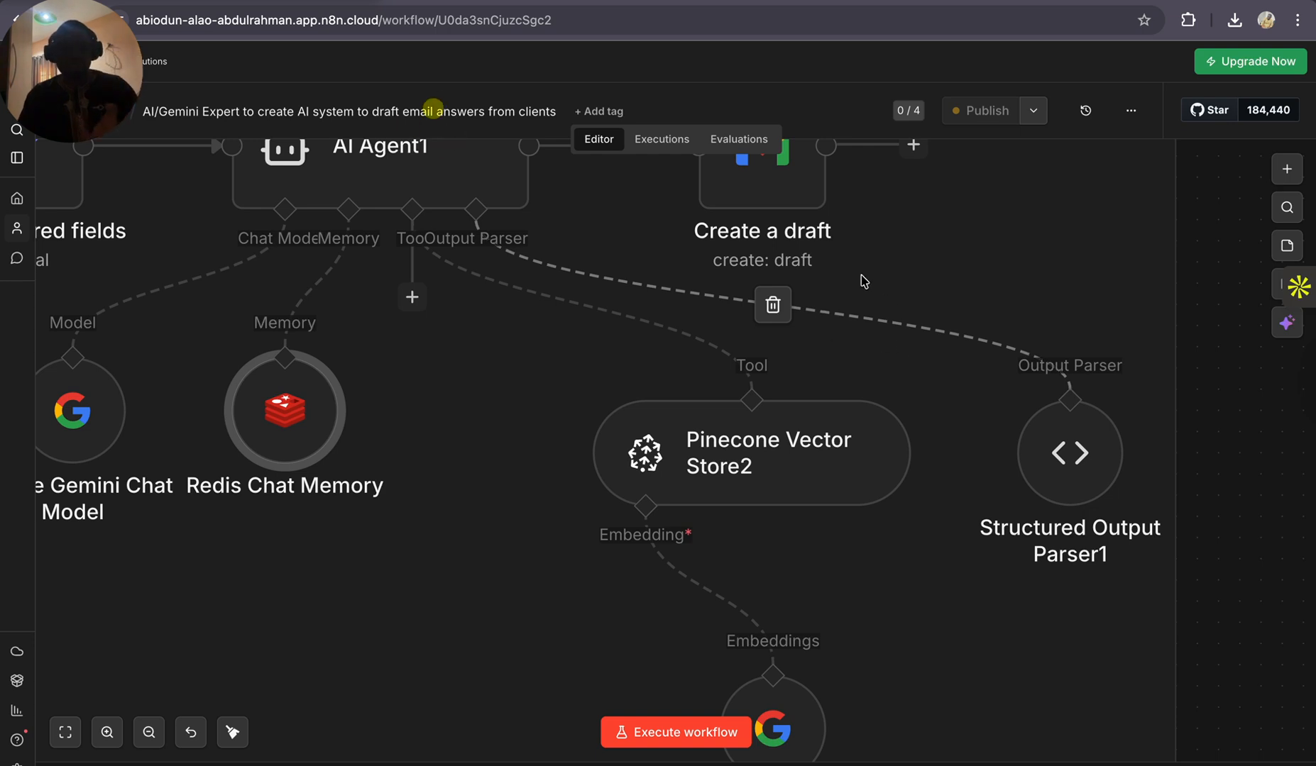
scroll(862, 284, "up", 2)
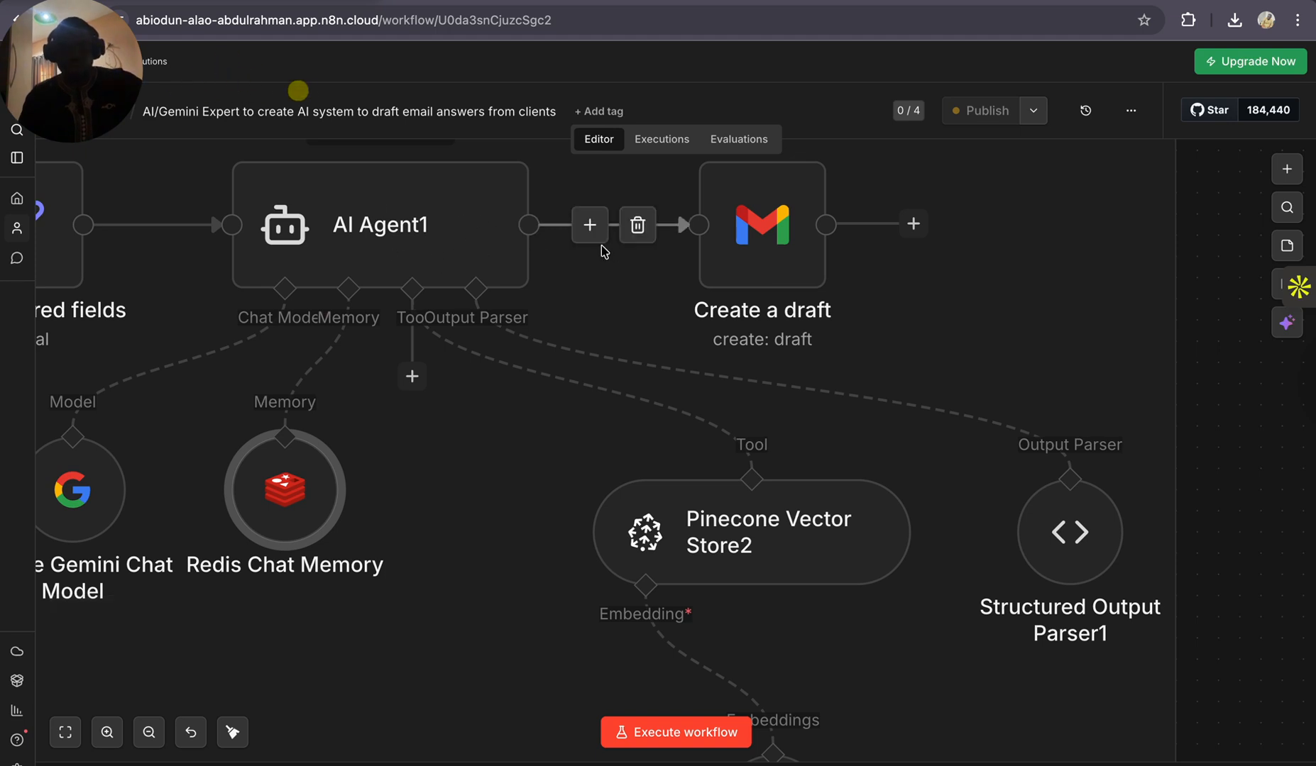
Step: Review the Create a draft node's settings, including the subject expression that adds a [REVIEW] prefix, and close them
double_click(770, 228)
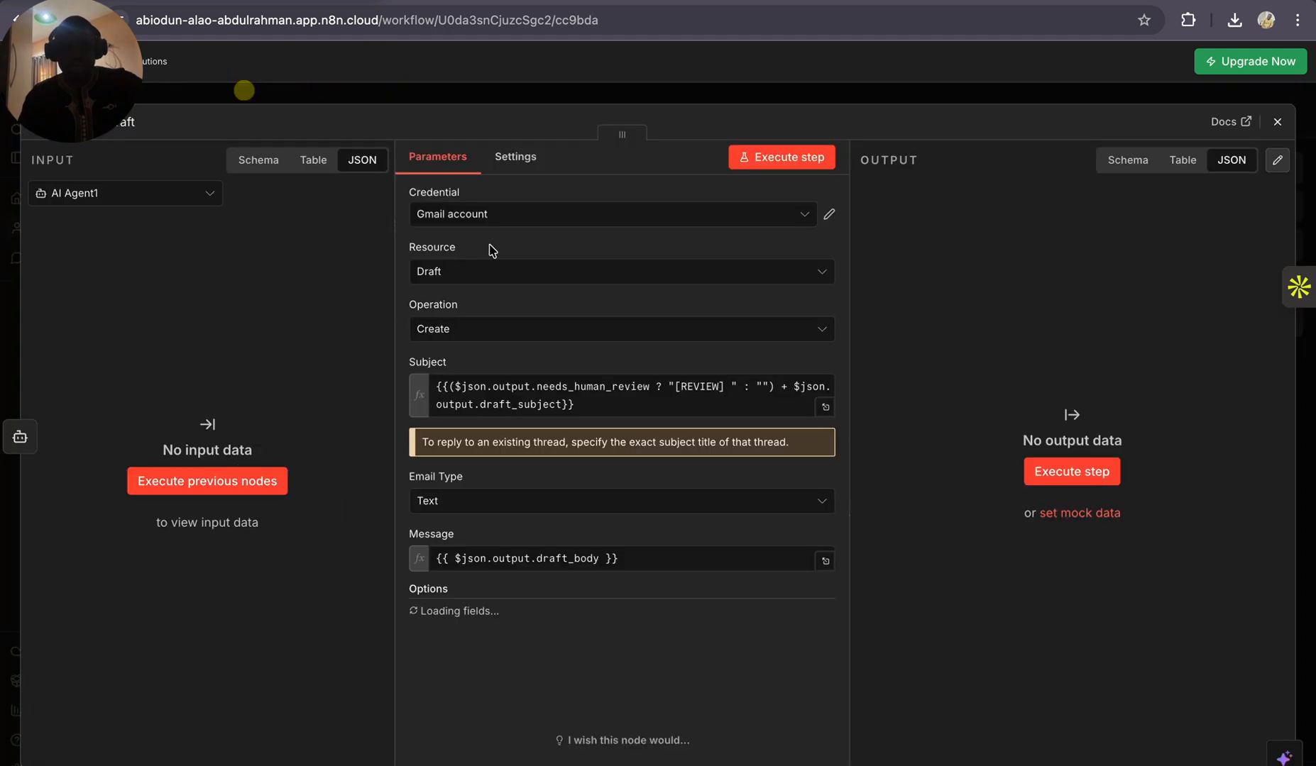
left_click_drag(600, 410, 426, 391)
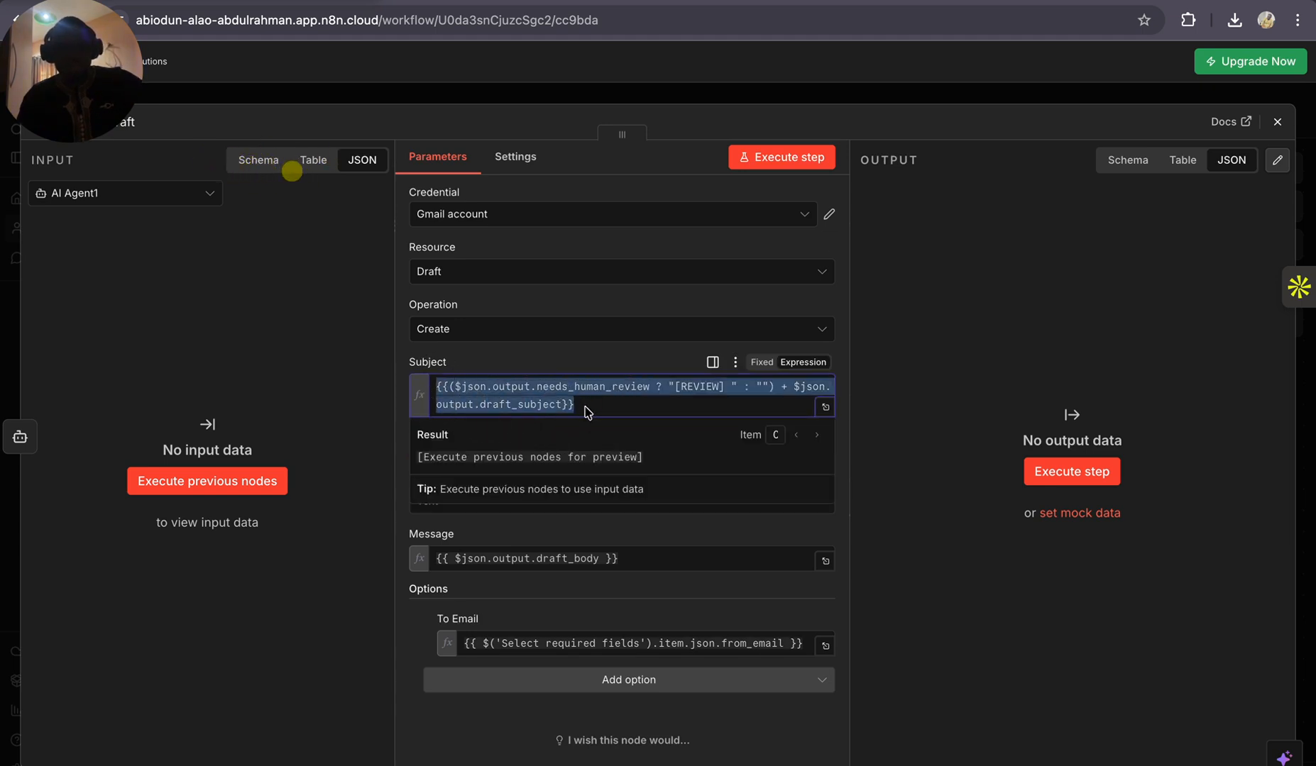
left_click(1280, 122)
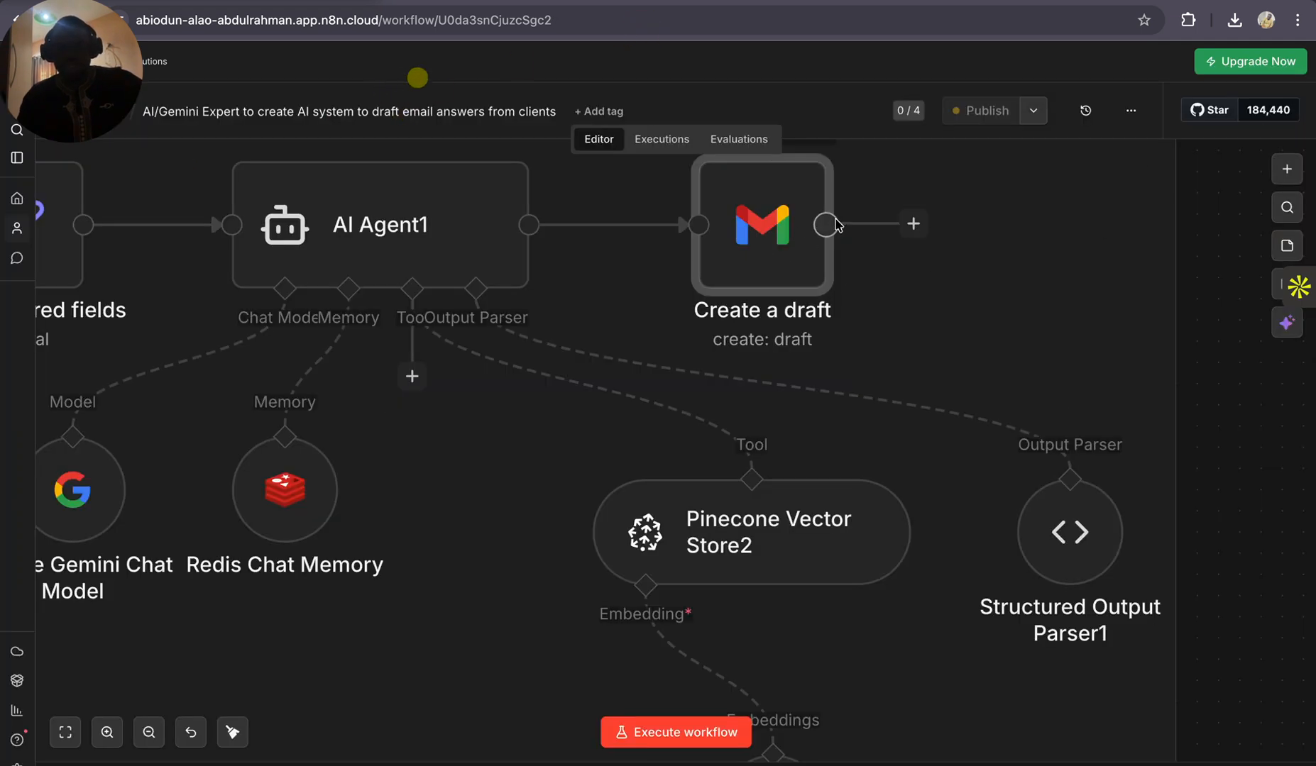
Step: Add a Slack node with the Send a message action after the Create a draft node
left_click(913, 224)
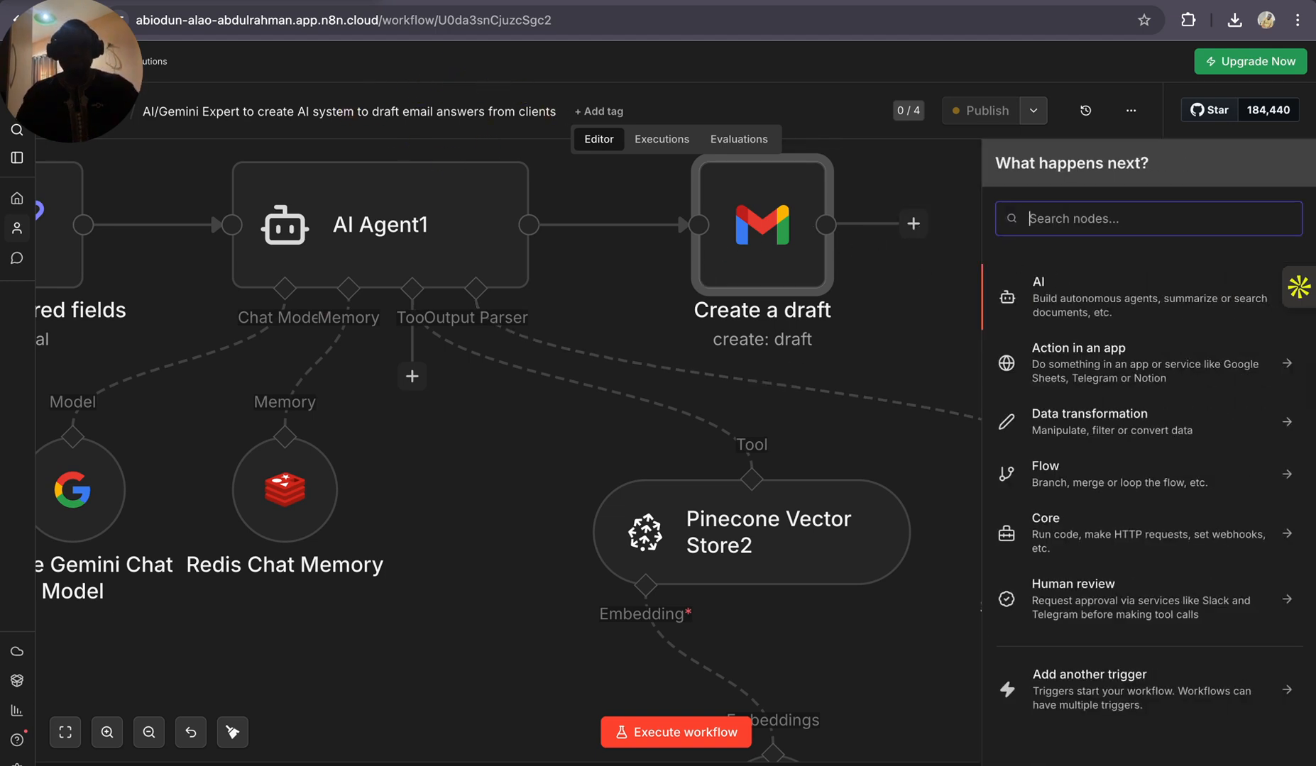
type("slack")
left_click(1065, 284)
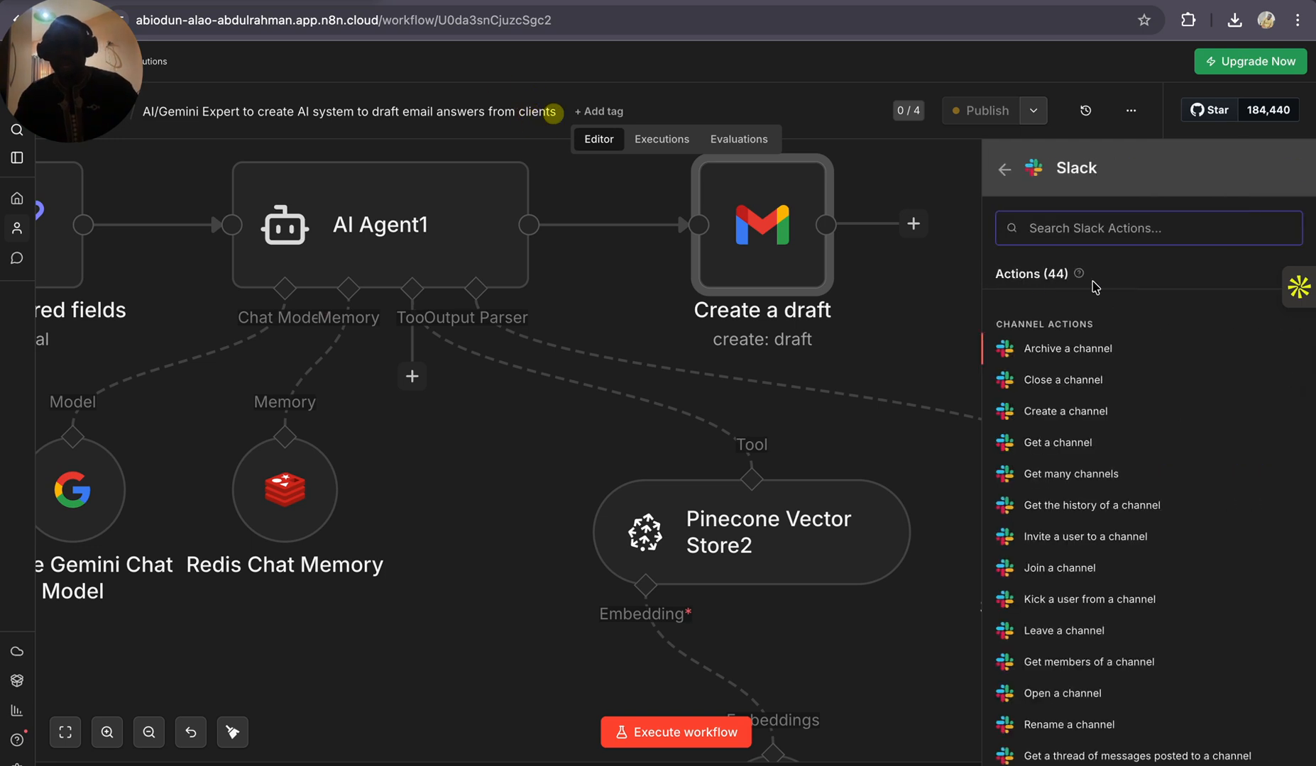
type("send")
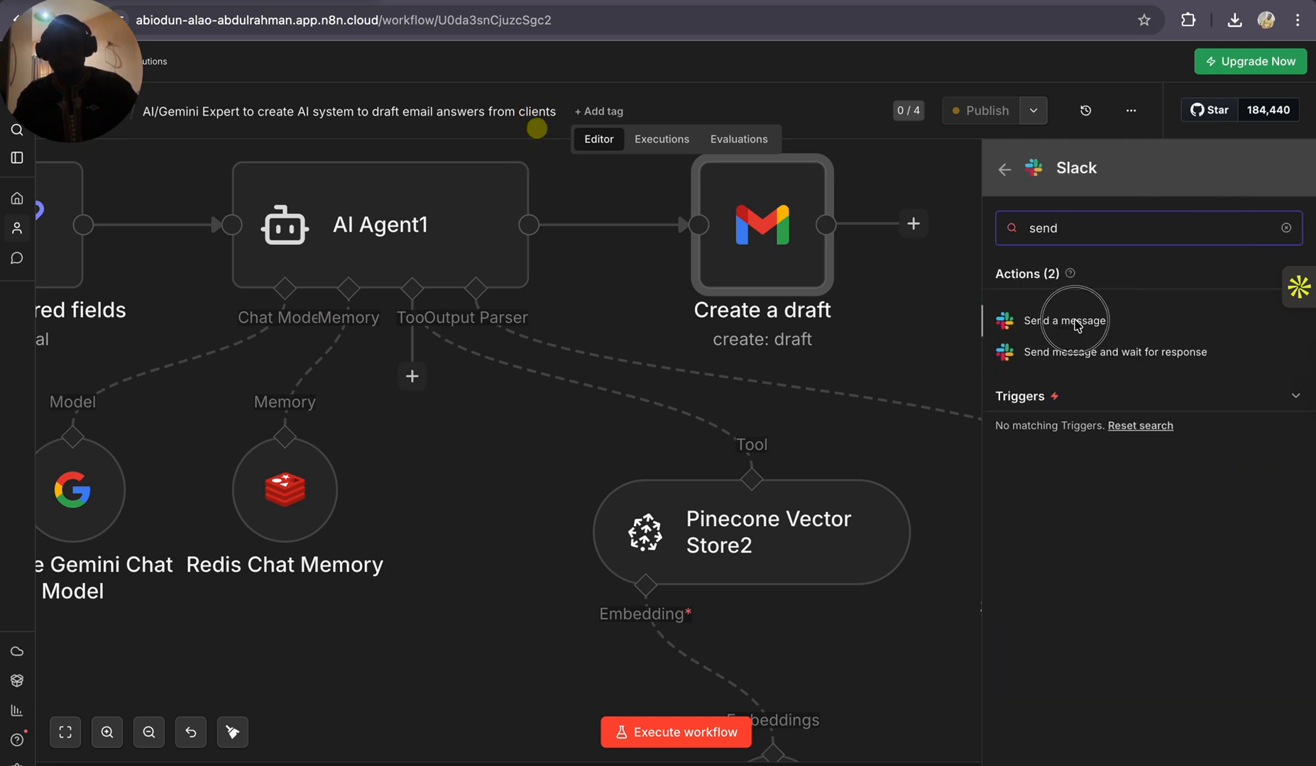
left_click(1068, 322)
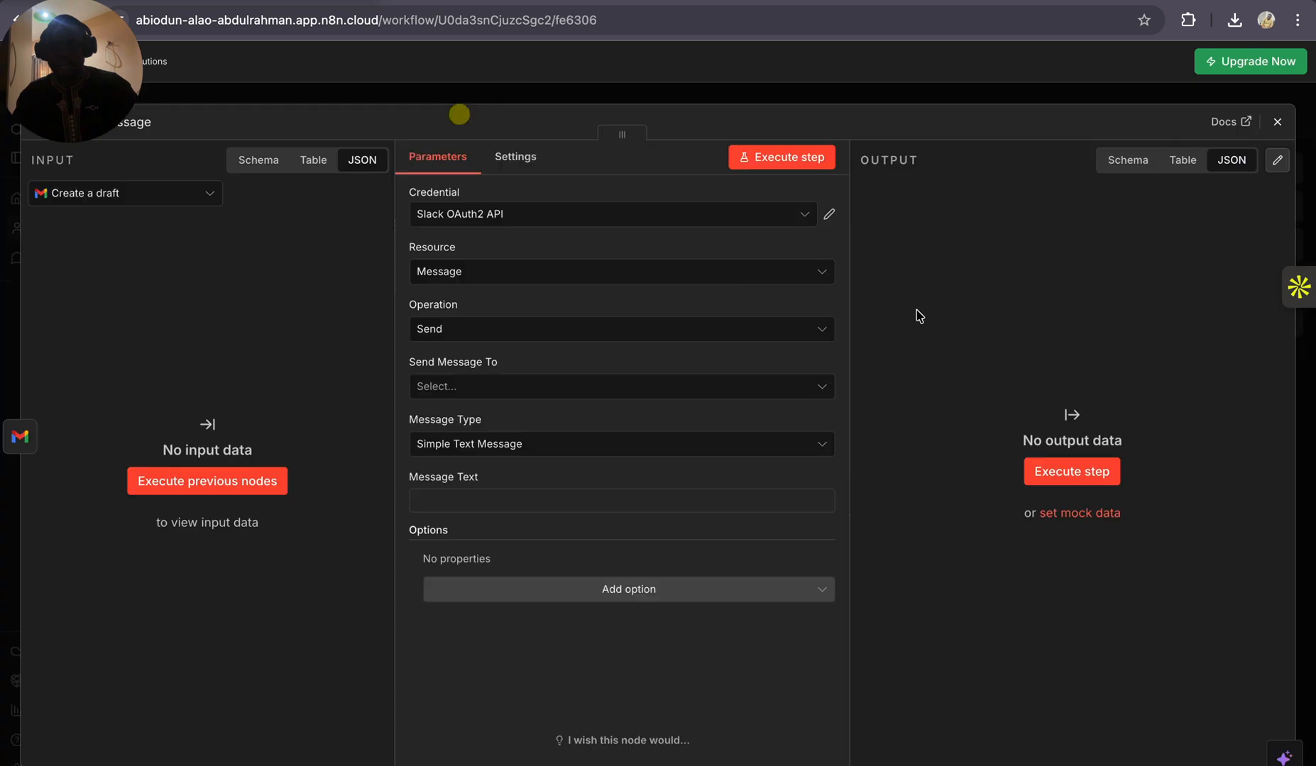
Step: Set the Slack node to send its message to the general channel, leave the message text empty, and close its settings
left_click(645, 386)
left_click(451, 431)
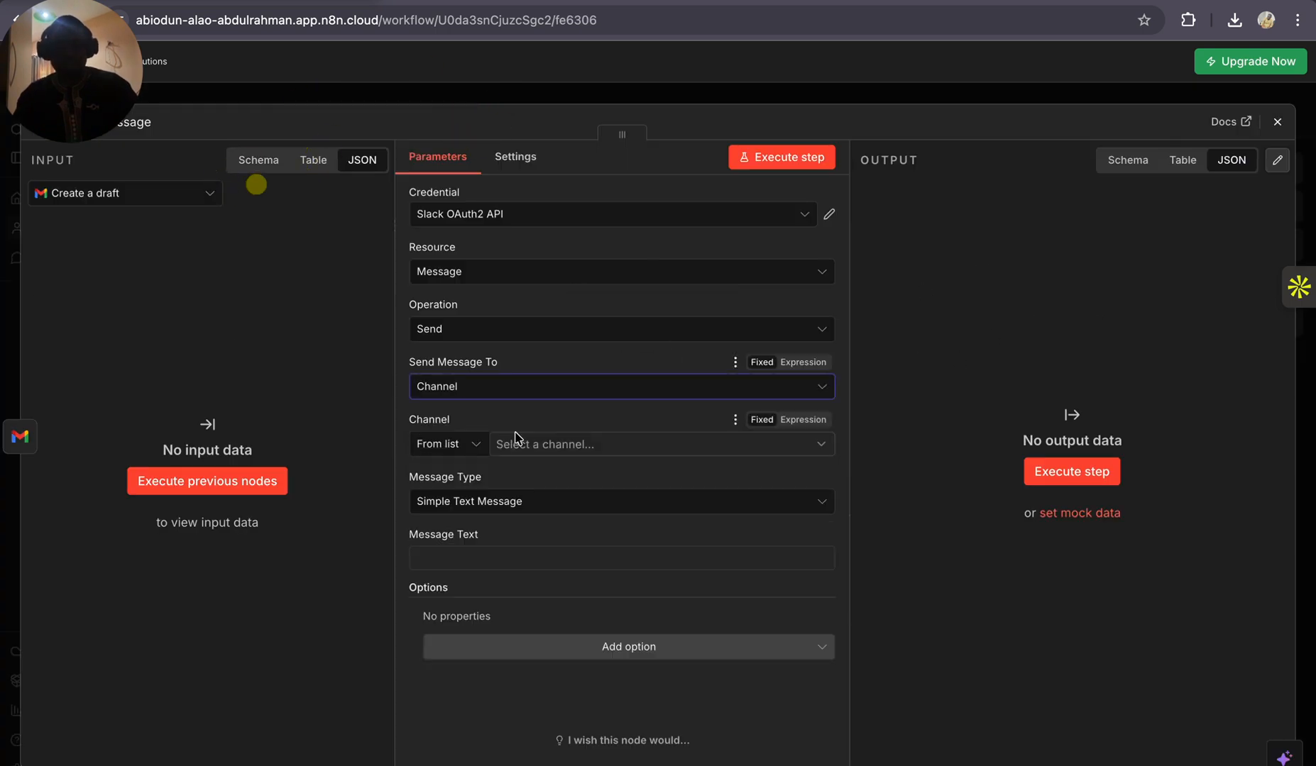
left_click(596, 443)
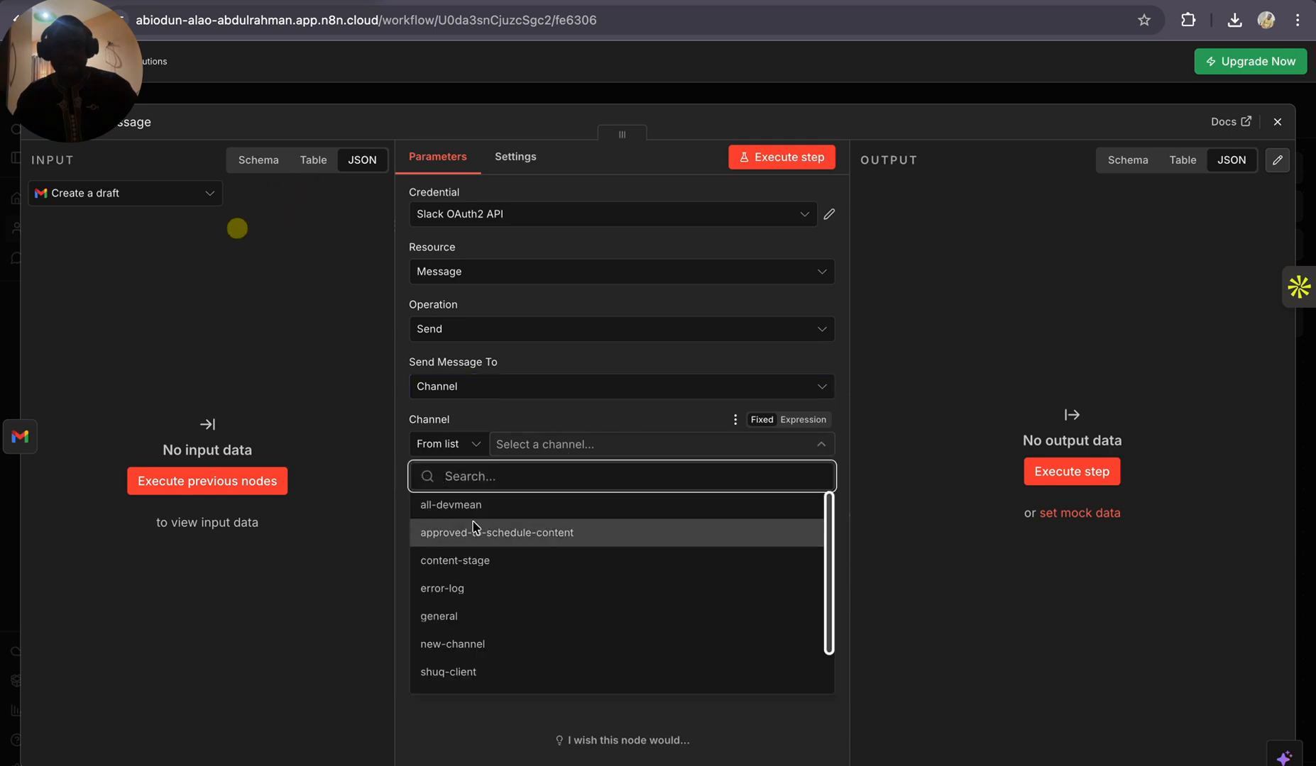
left_click(460, 616)
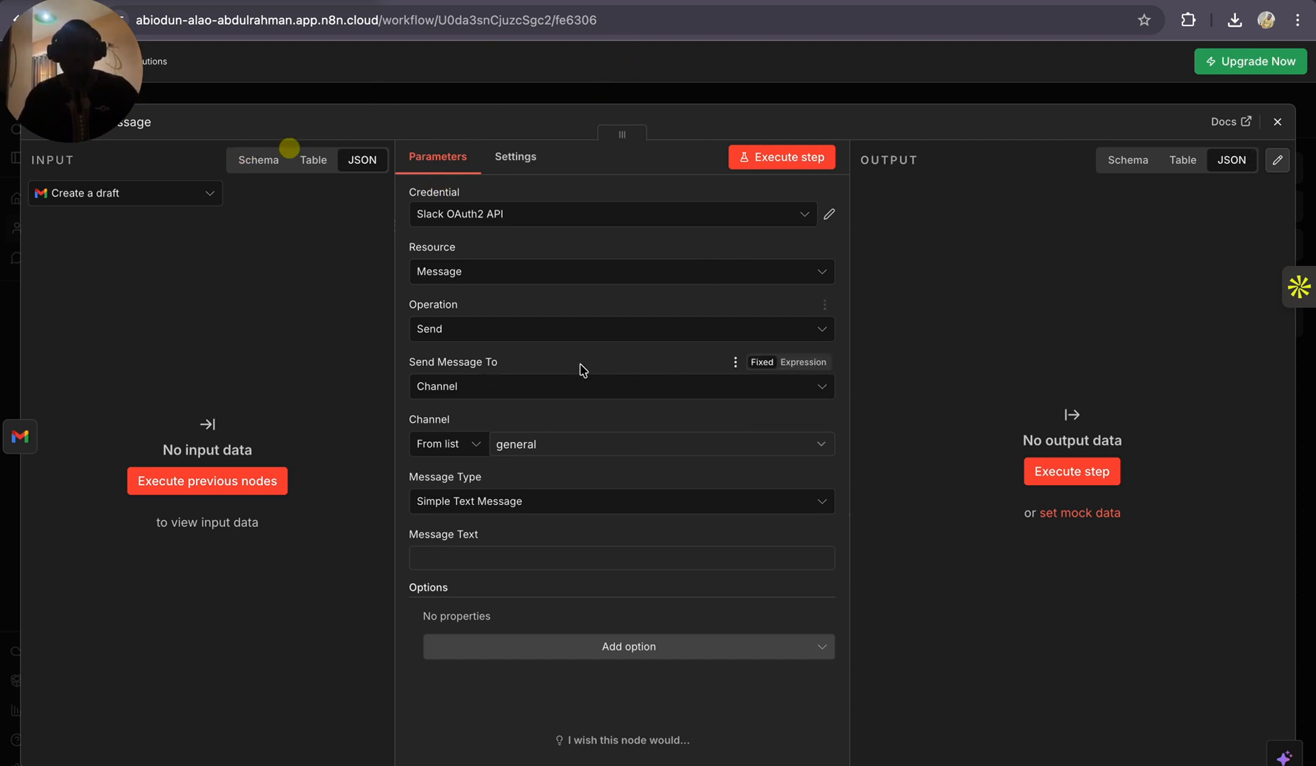
left_click(573, 560)
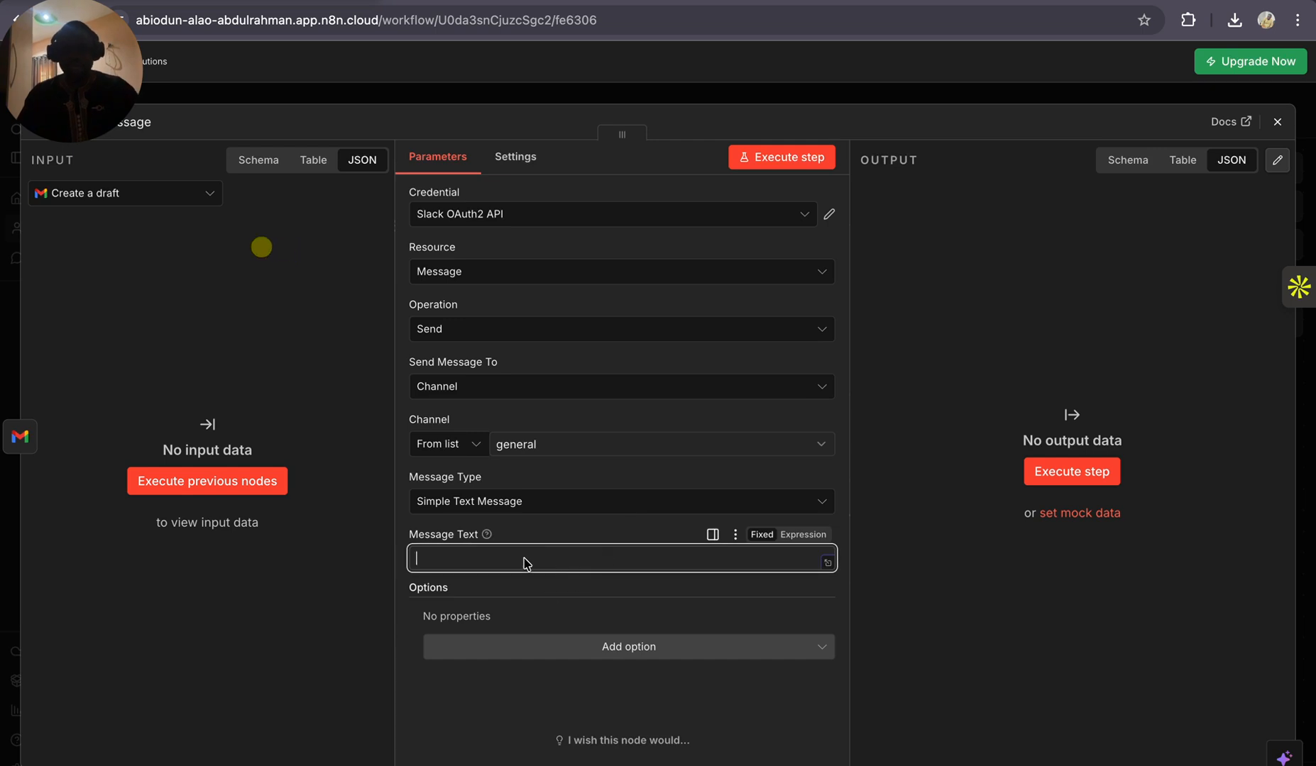
left_click(1280, 124)
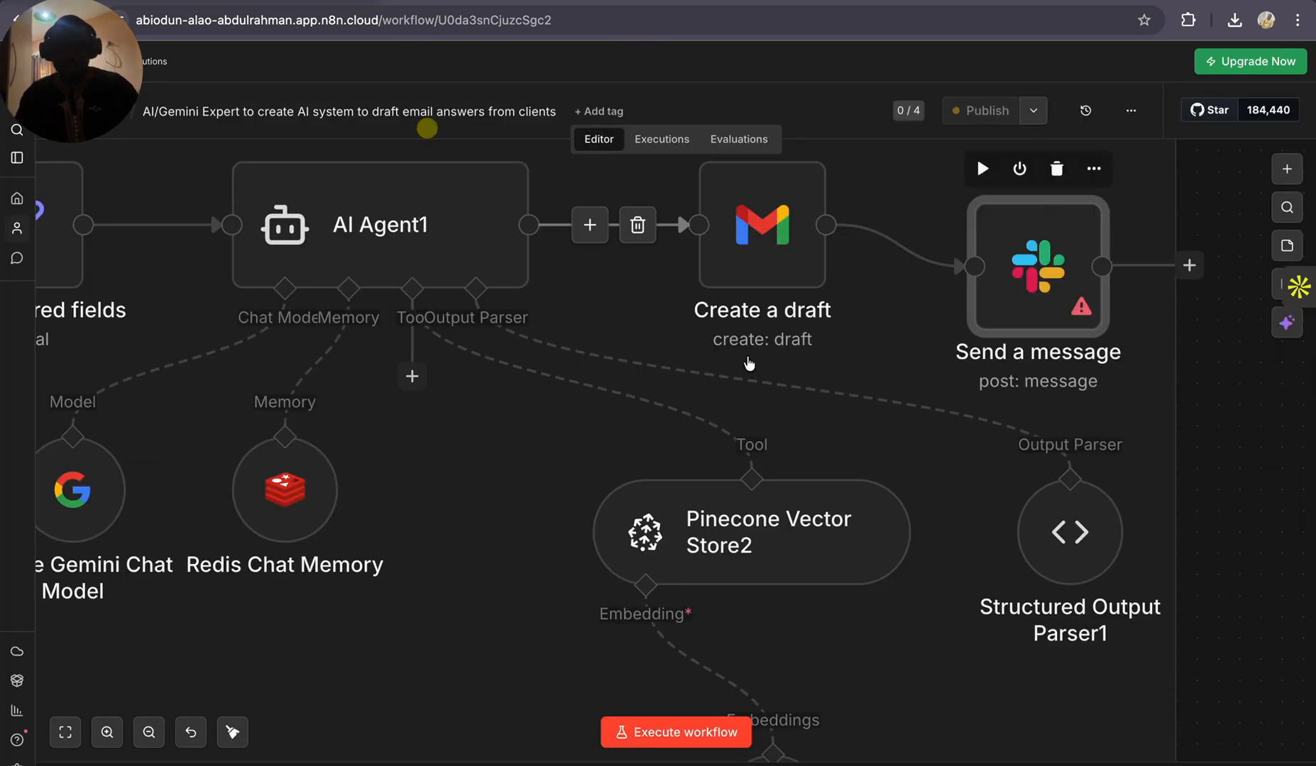
Step: Review the whole workflow, comparing the Phase 1 Load Data Flow with the Phase 2 Retriever Flow
scroll(749, 364, "down", 10)
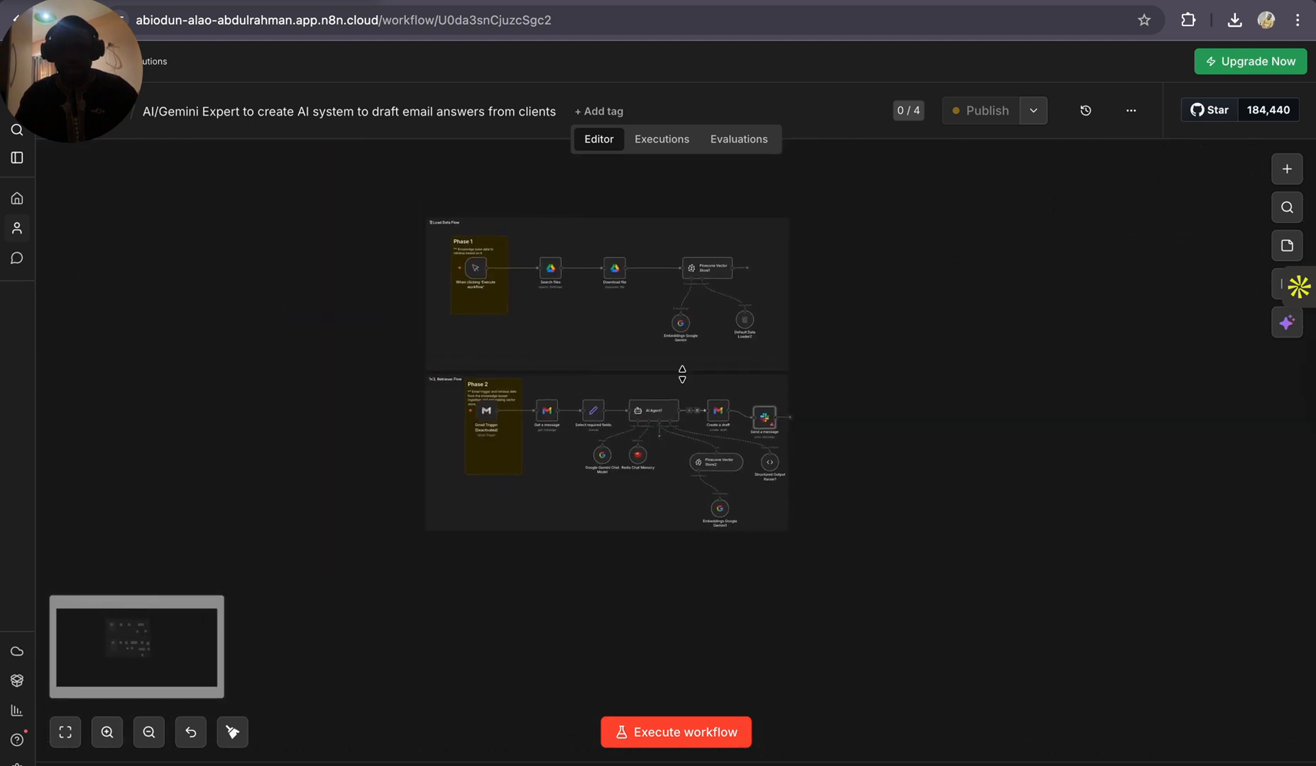
scroll(682, 374, "up", 10)
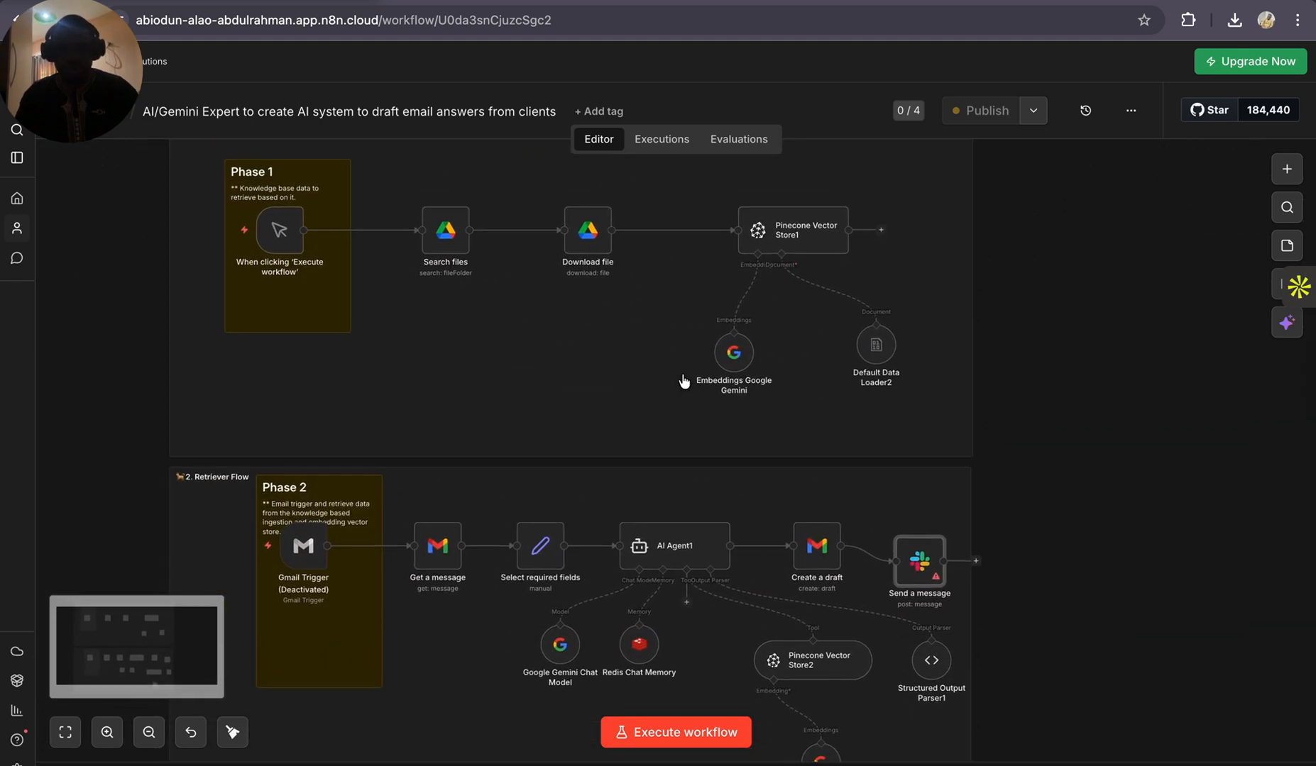
scroll(684, 382, "up", 5)
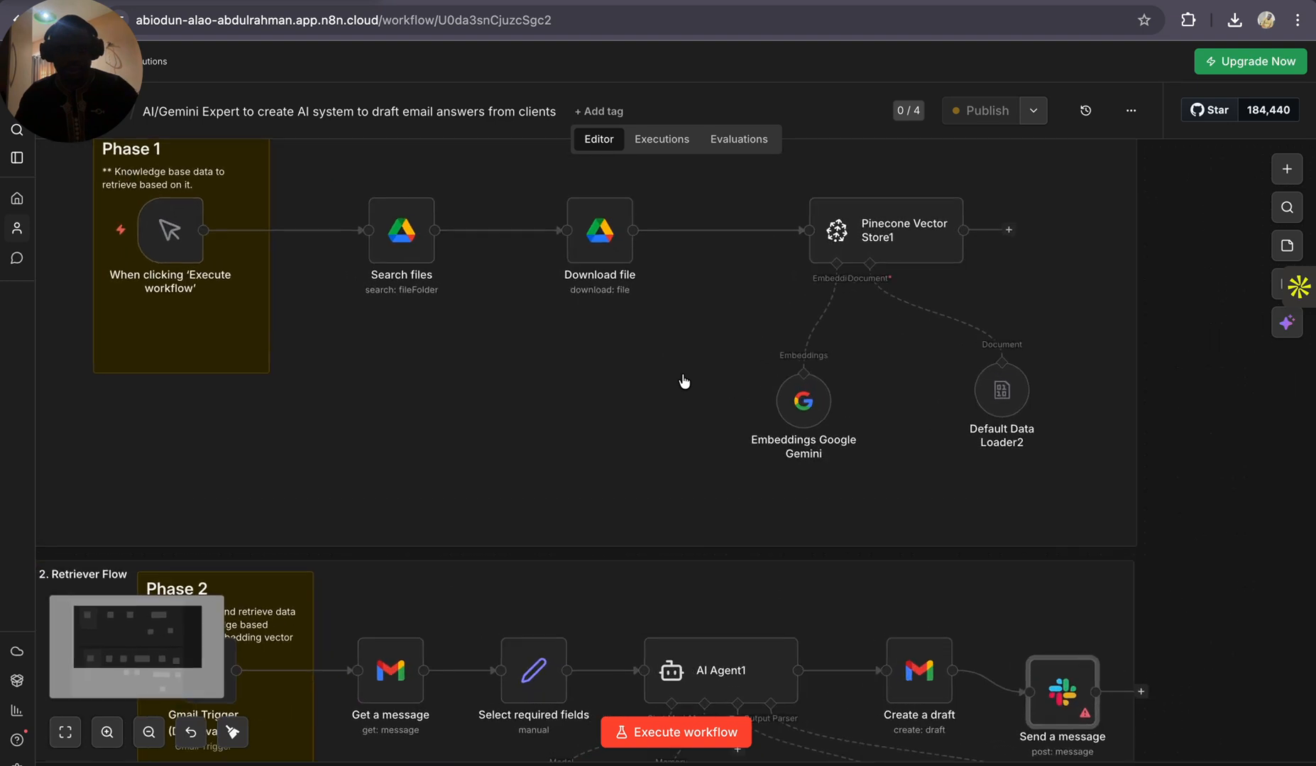
scroll(684, 381, "left", 2)
scroll(461, 381, "down", 2)
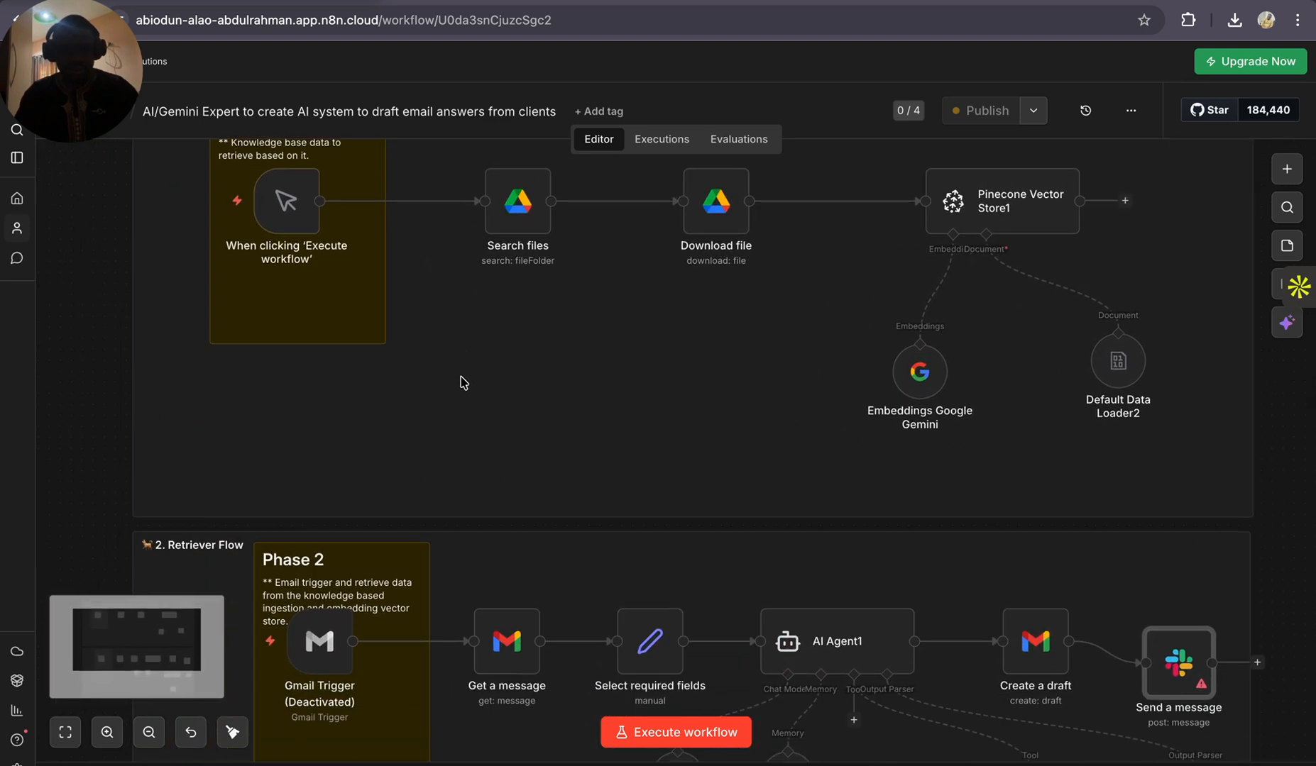
scroll(499, 387, "up", 3)
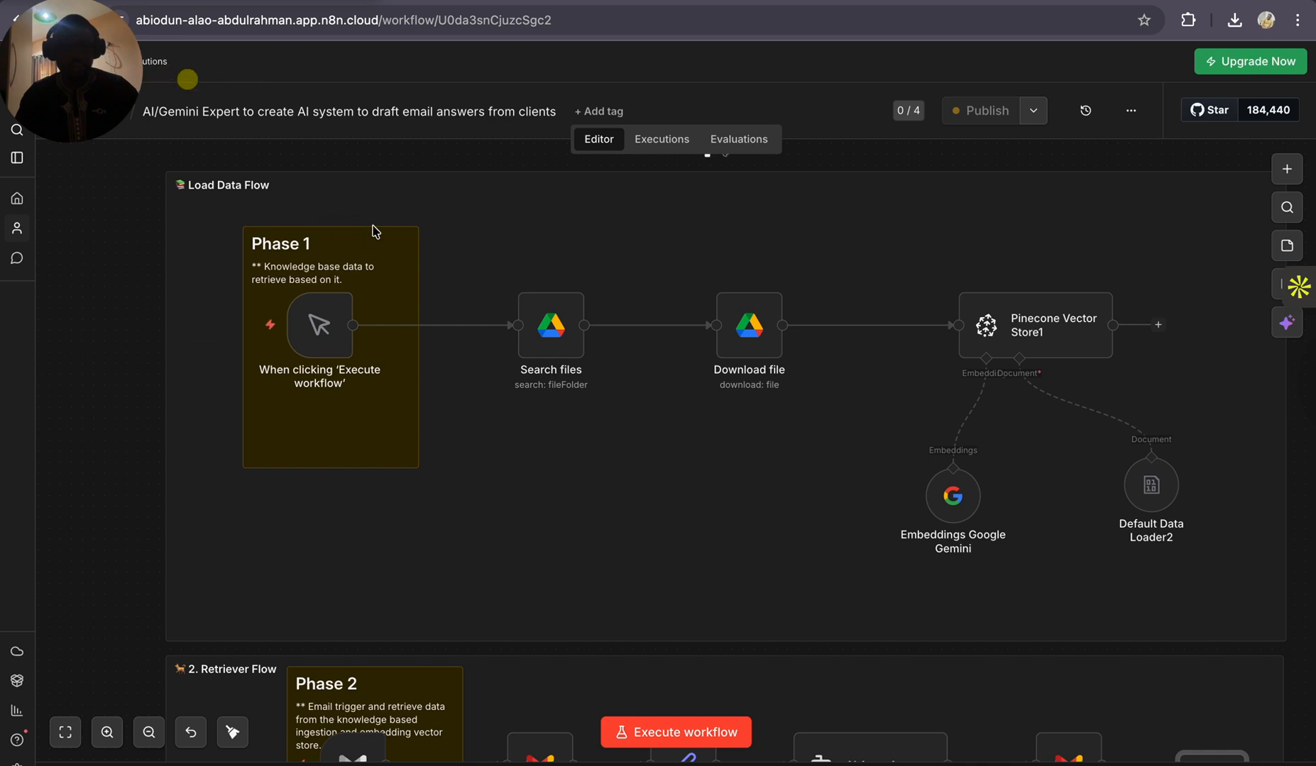
scroll(445, 357, "down", 3)
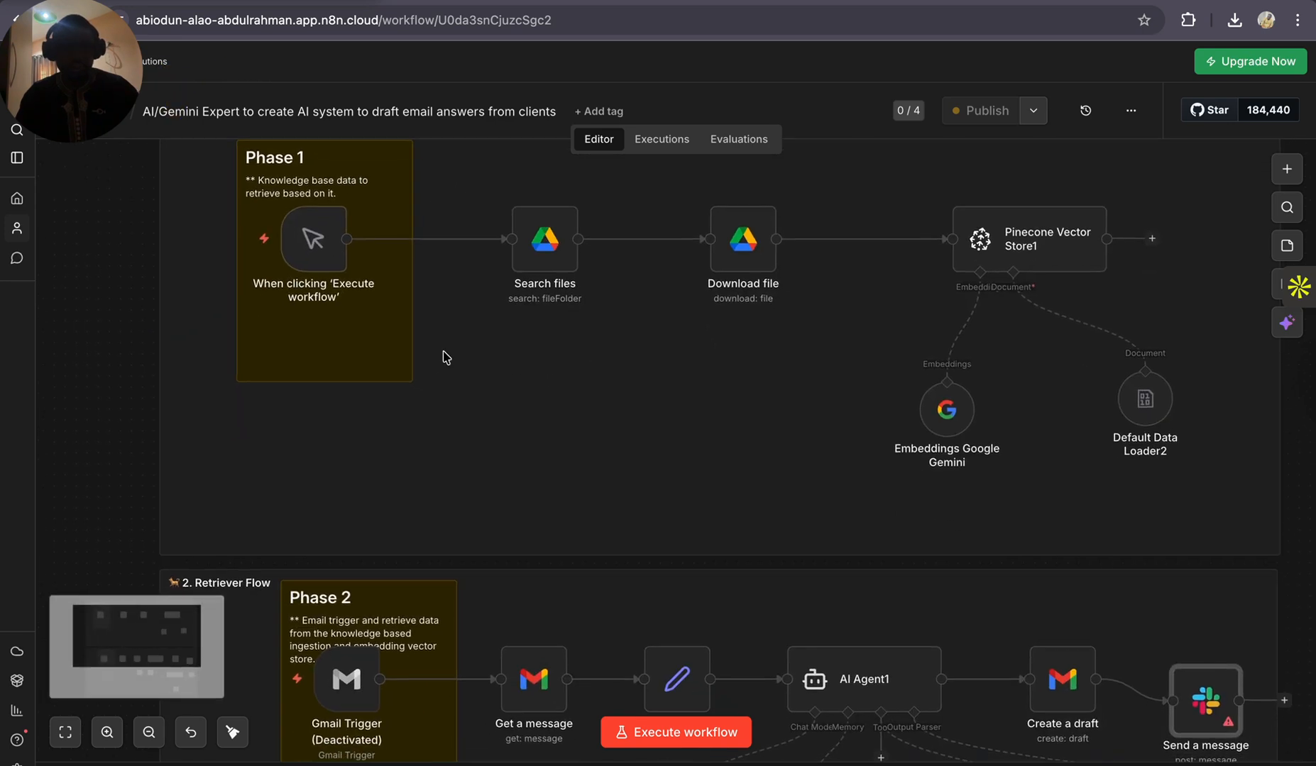
scroll(445, 357, "up", 3)
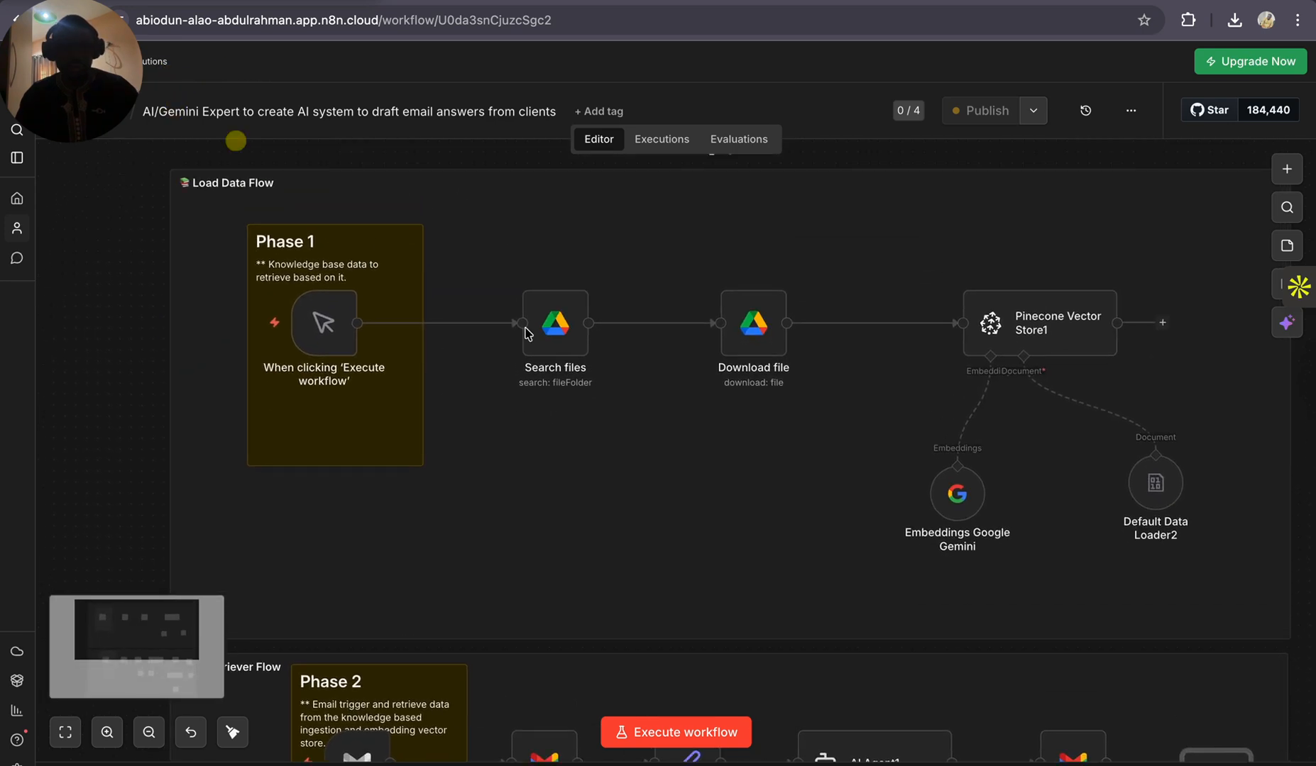
Step: Execute the workflow and open its latest run in the execution history to inspect the Phase 1 nodes
left_click(692, 728)
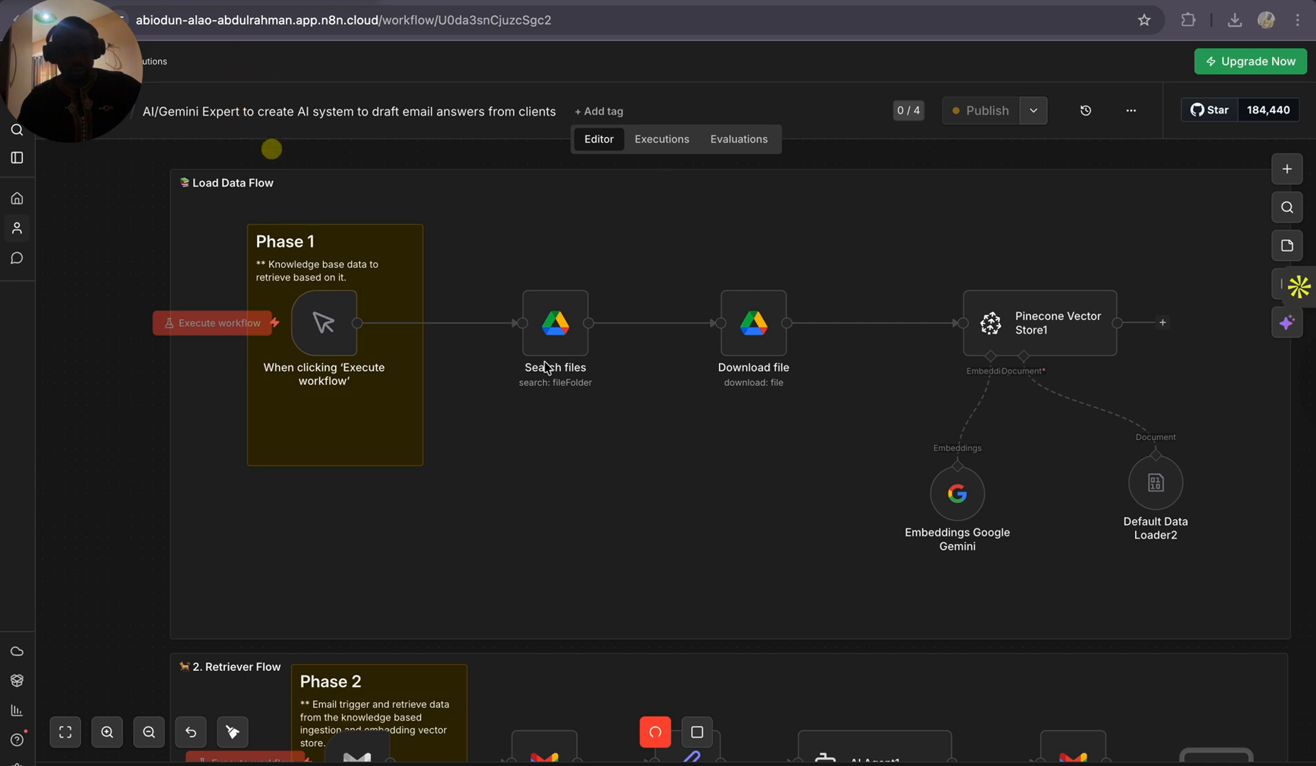
left_click(659, 141)
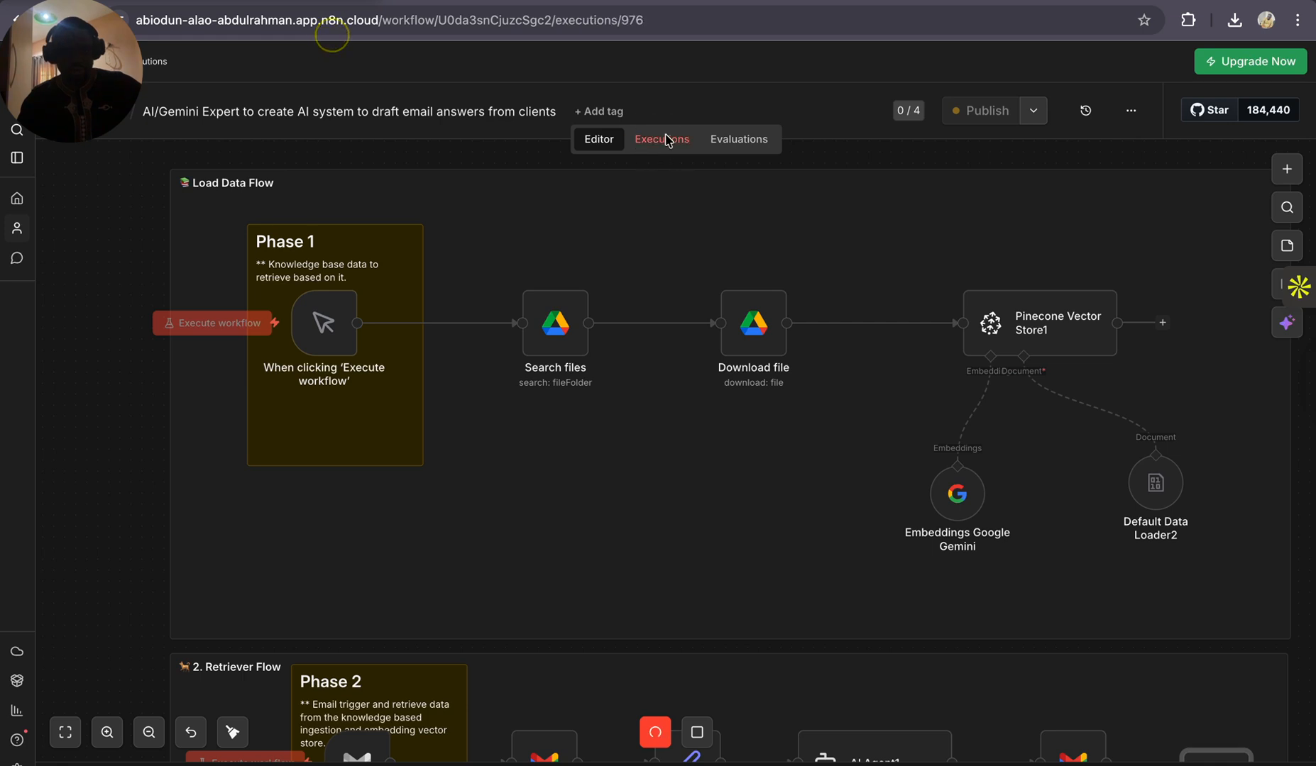
left_click(139, 252)
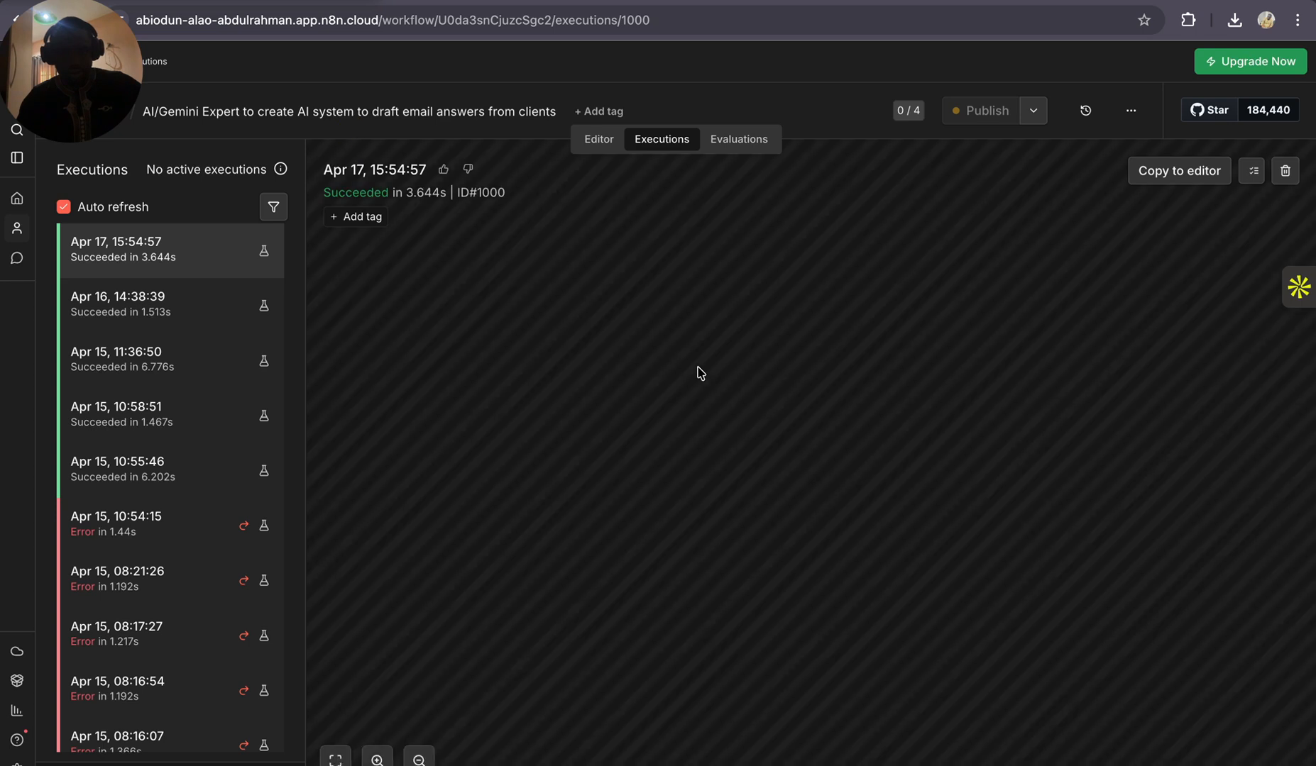
scroll(758, 344, "right", 2)
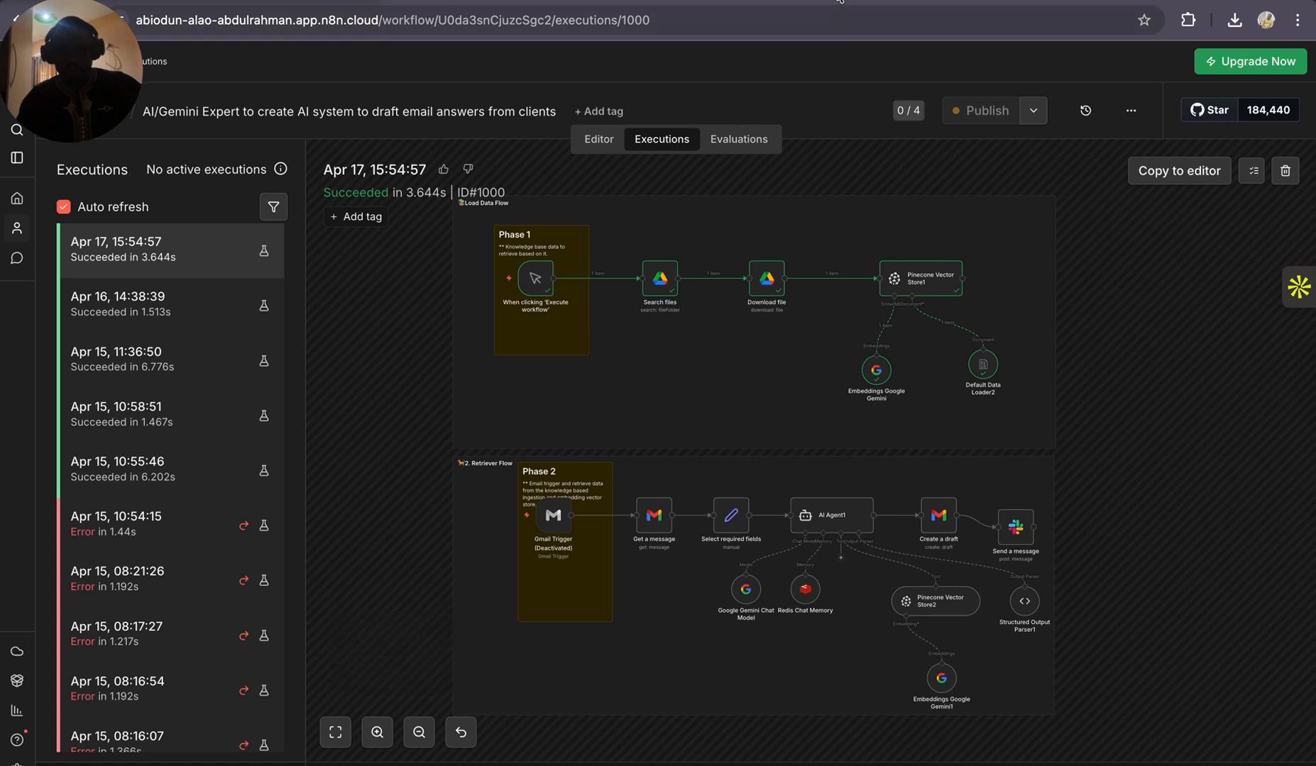
Step: Switch to Pinecone and examine the stored records in the support_emails namespace of the cw-support-kb index
left_click(838, 0)
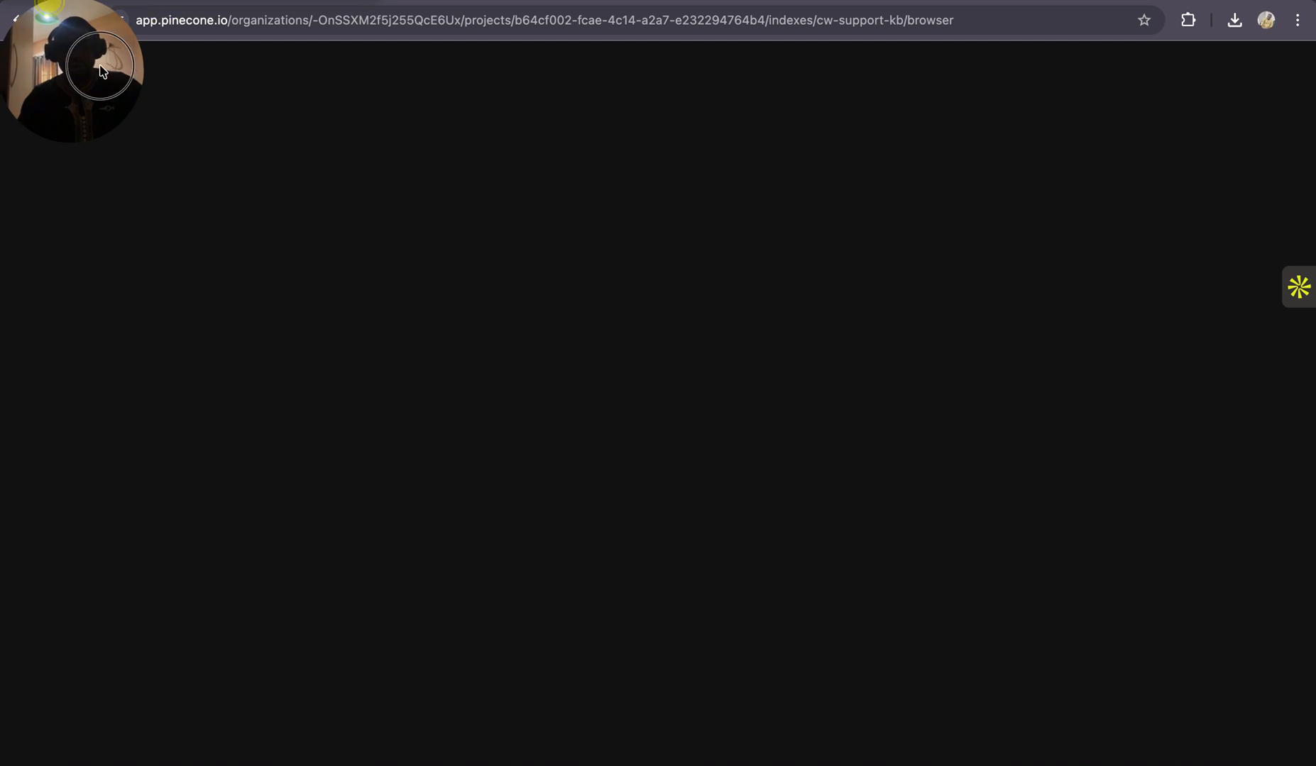
left_click_drag(95, 71, 100, 167)
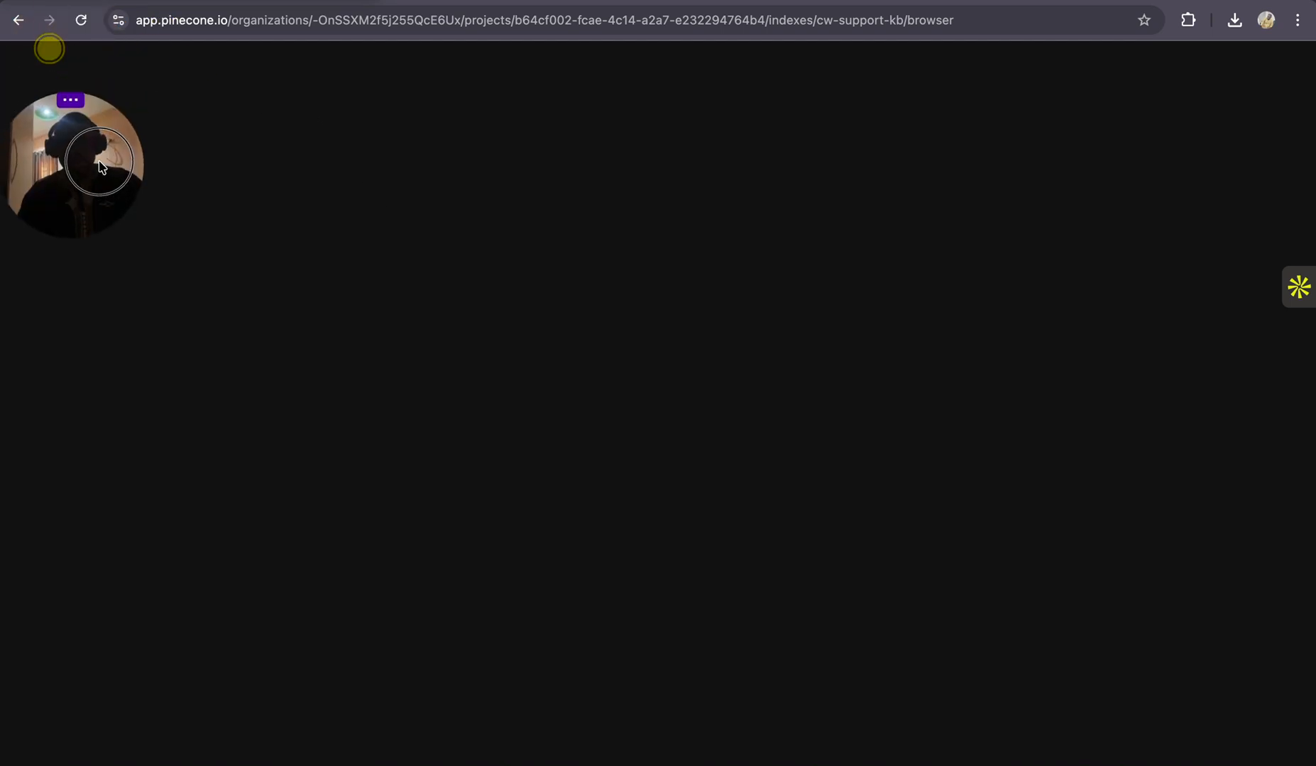
left_click(79, 102)
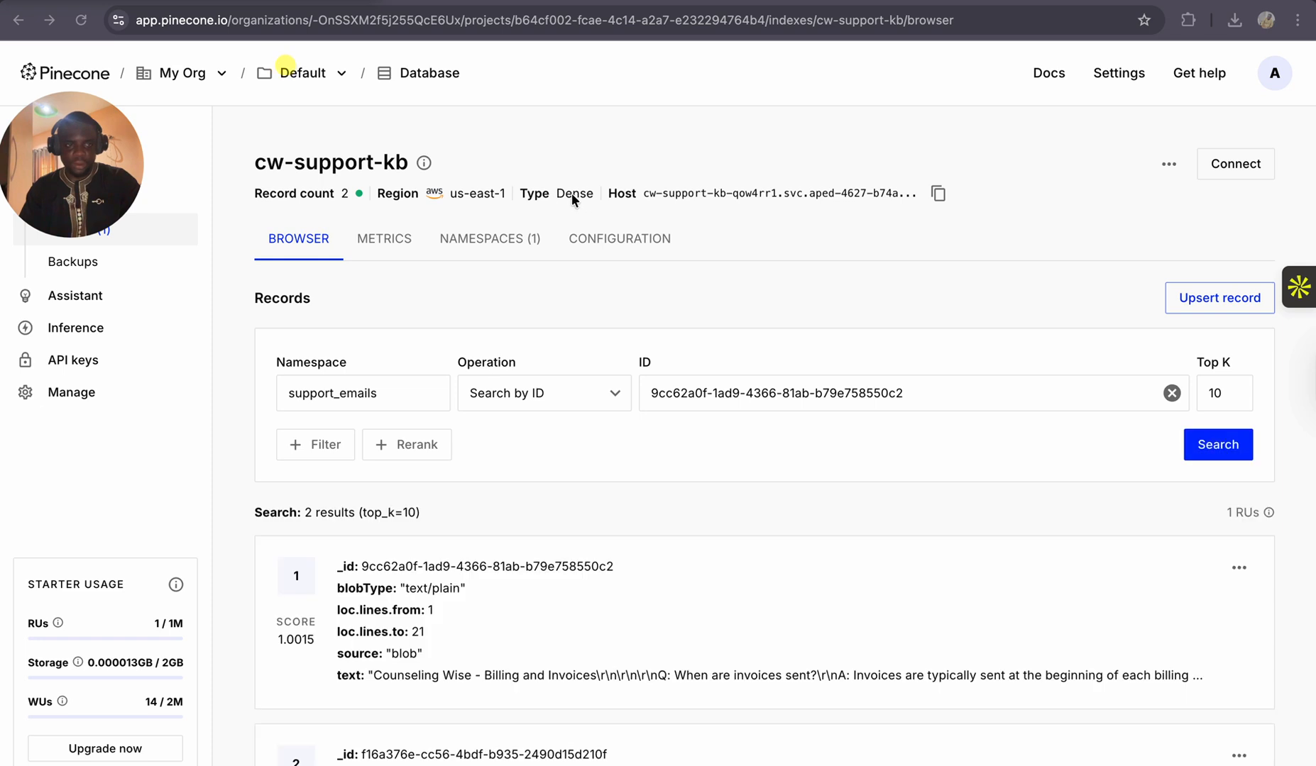
scroll(564, 550, "down", 2)
scroll(564, 547, "down", 2)
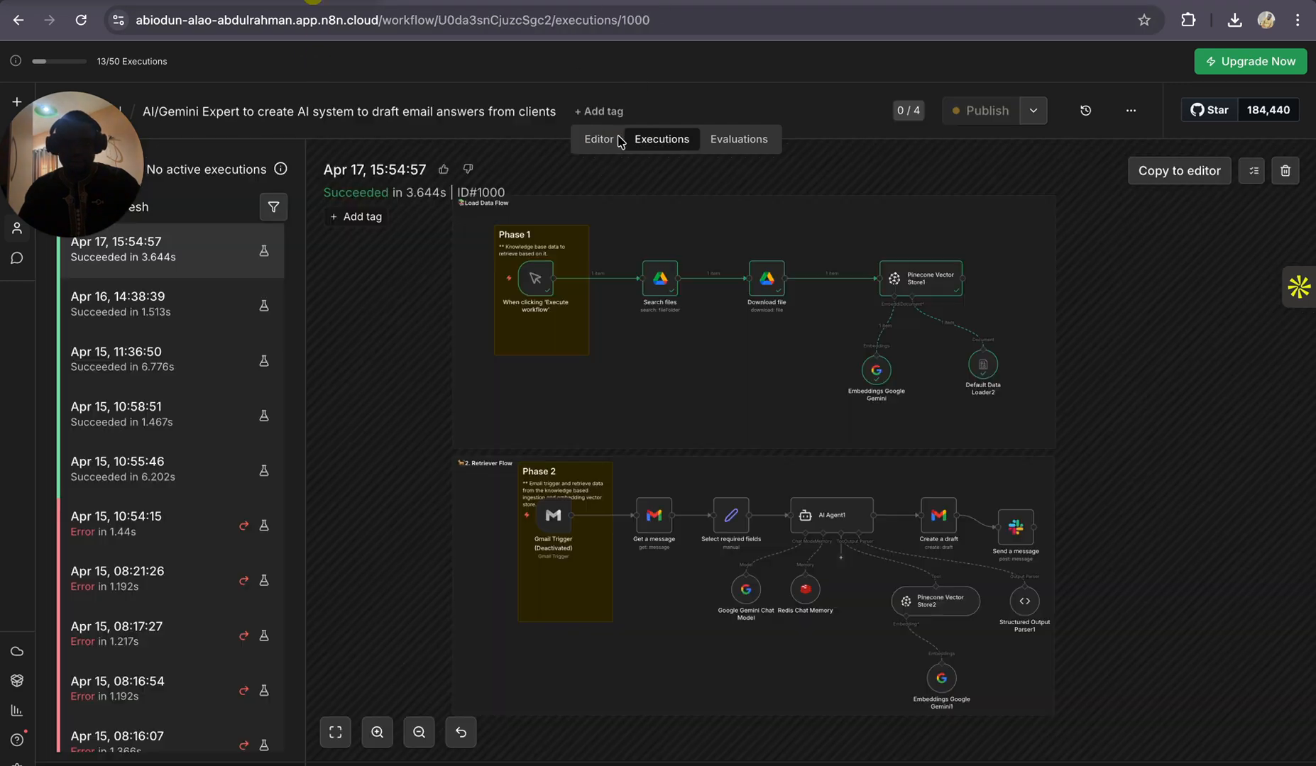
Step: Return to the n8n workflow editor from the execution history and reload the page
scroll(611, 374, "down", 3)
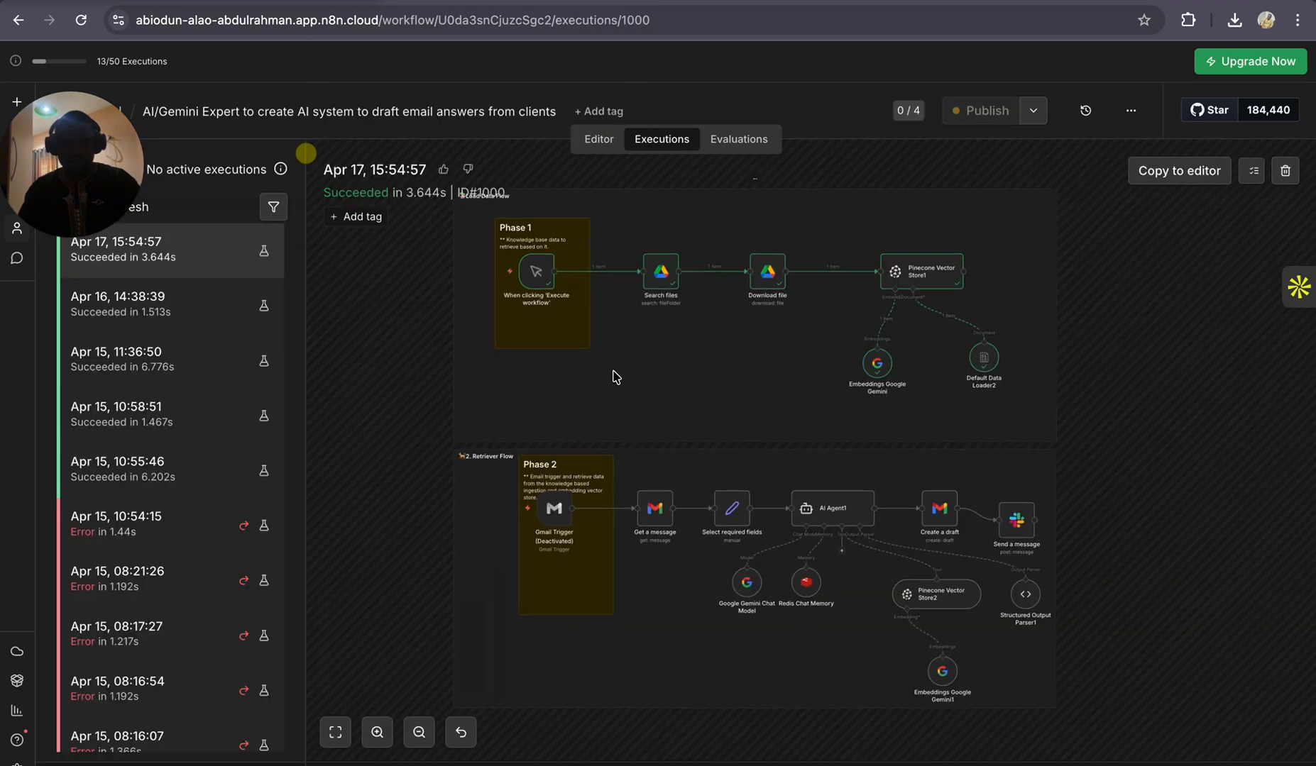
left_click(595, 145)
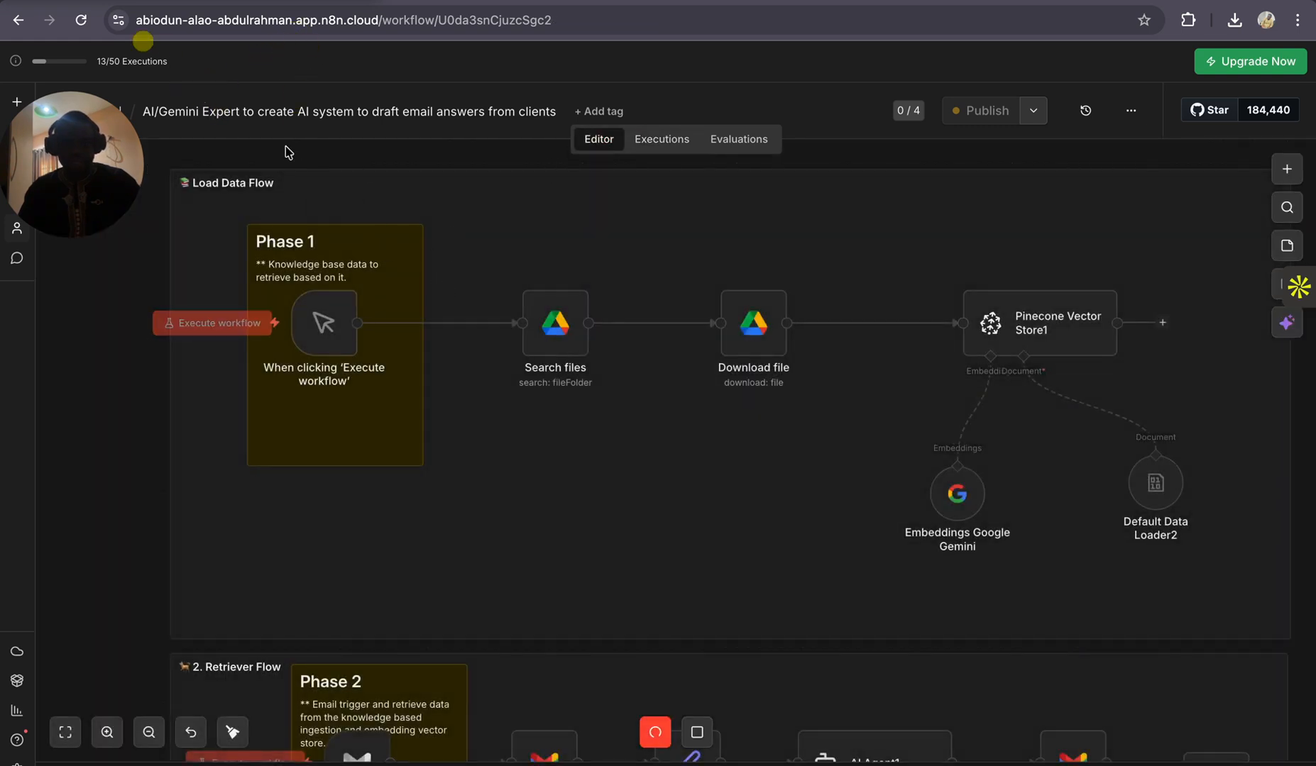
left_click(85, 25)
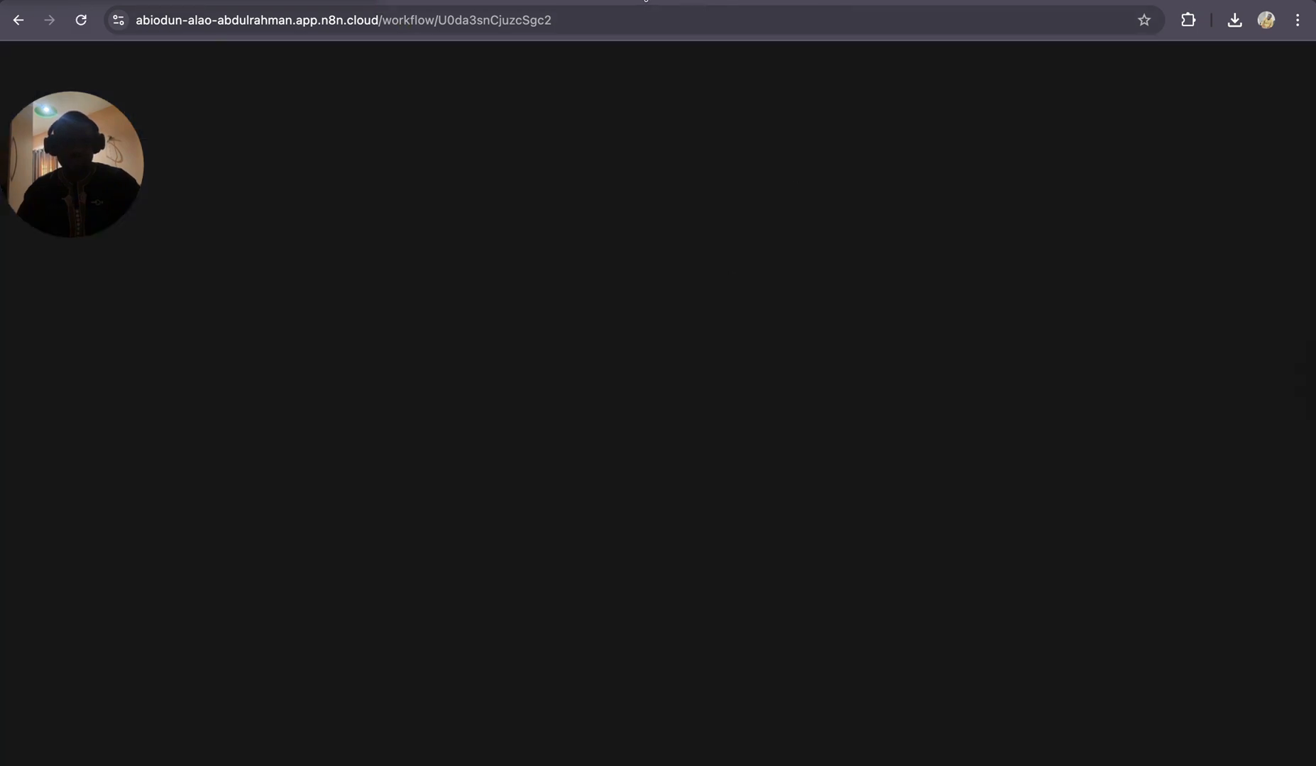
Step: Open the sending Gmail account in a new browser tab and show its sent mail
right_click(642, 2)
left_click(685, 3)
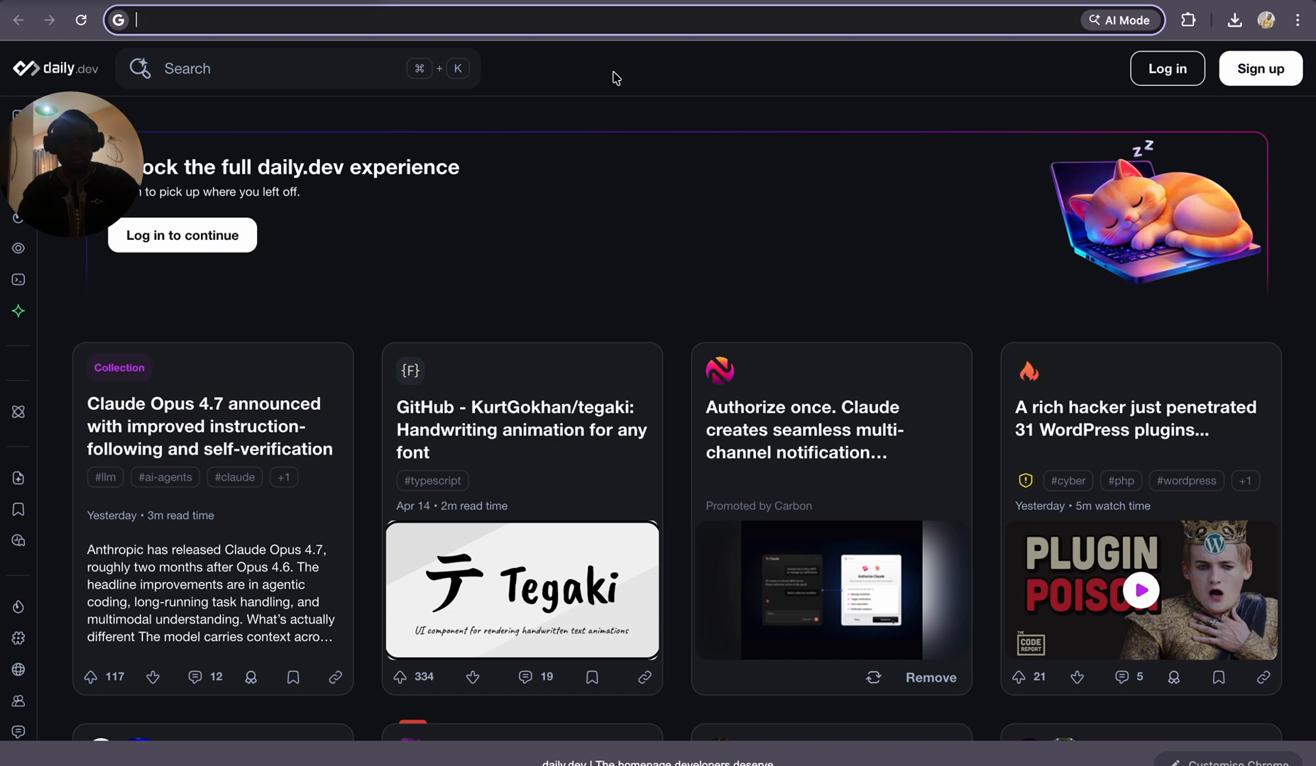
type("abio")
key("Return")
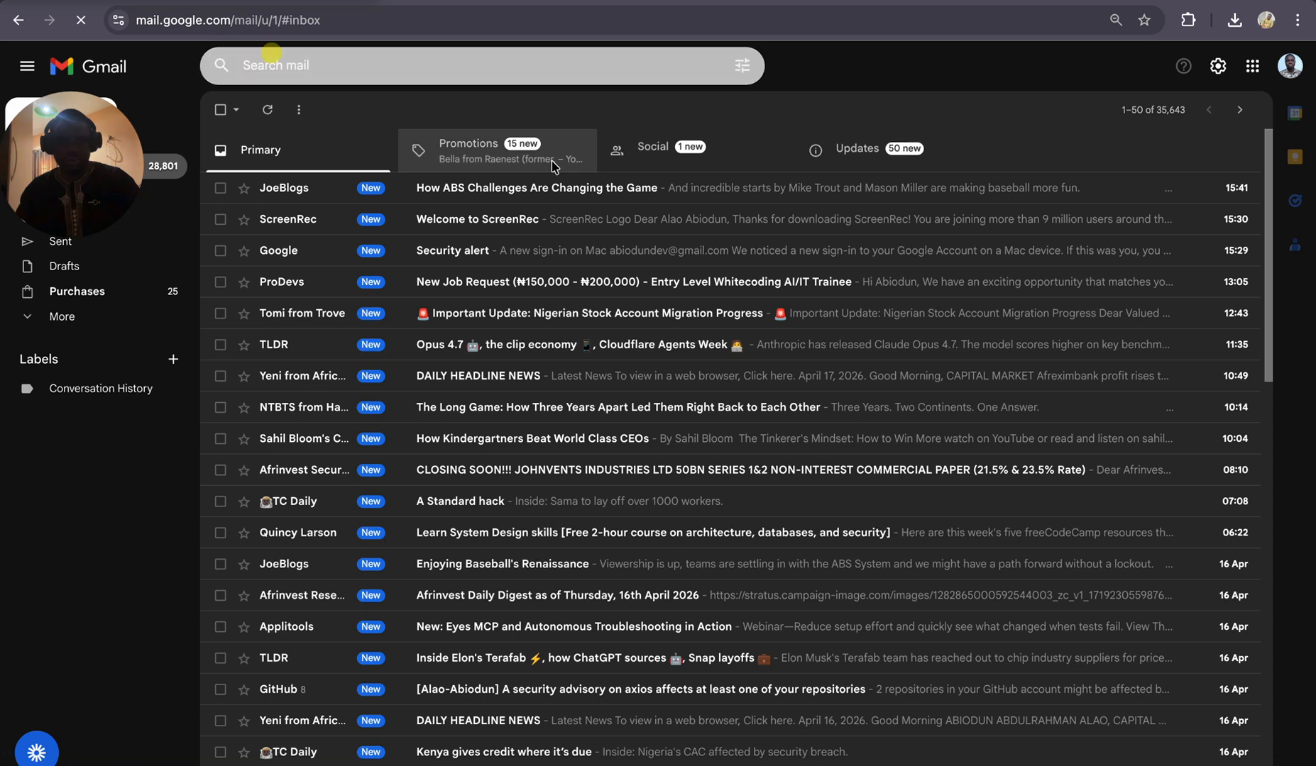
left_click(67, 318)
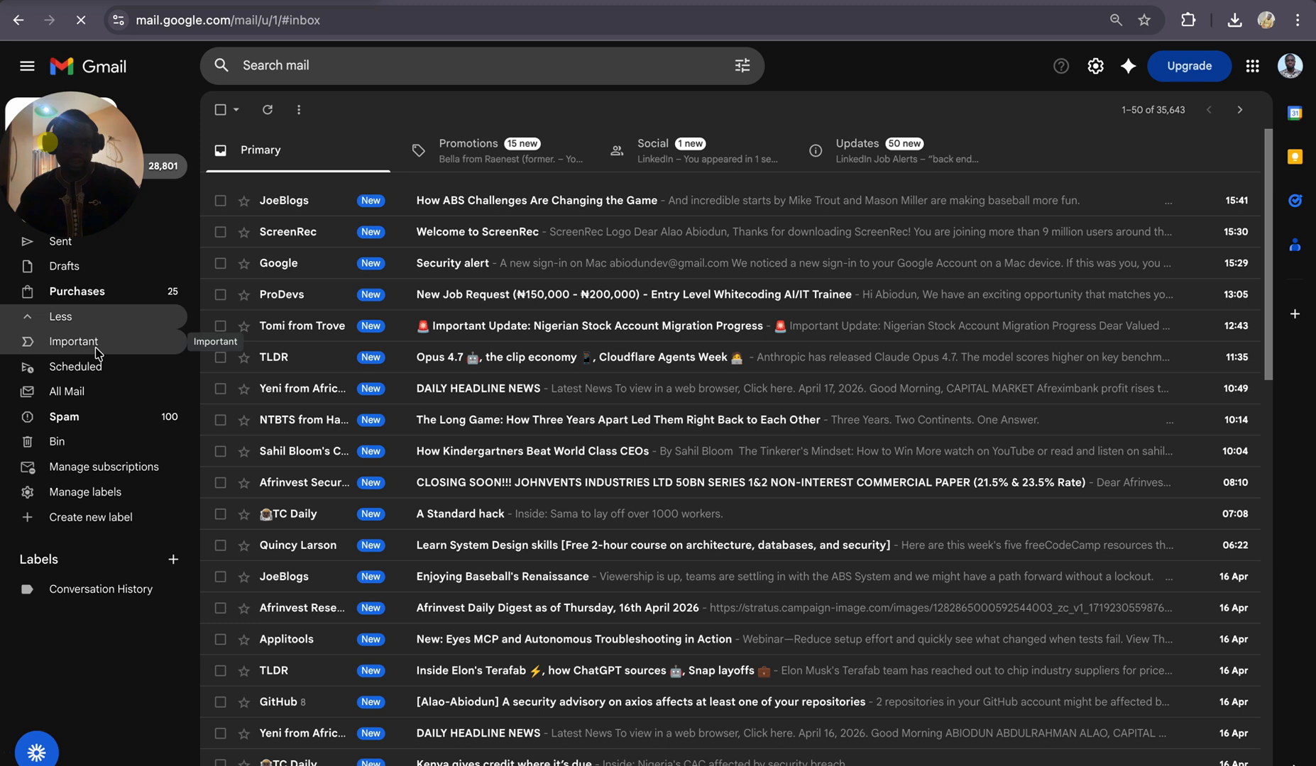
left_click(62, 316)
left_click(62, 243)
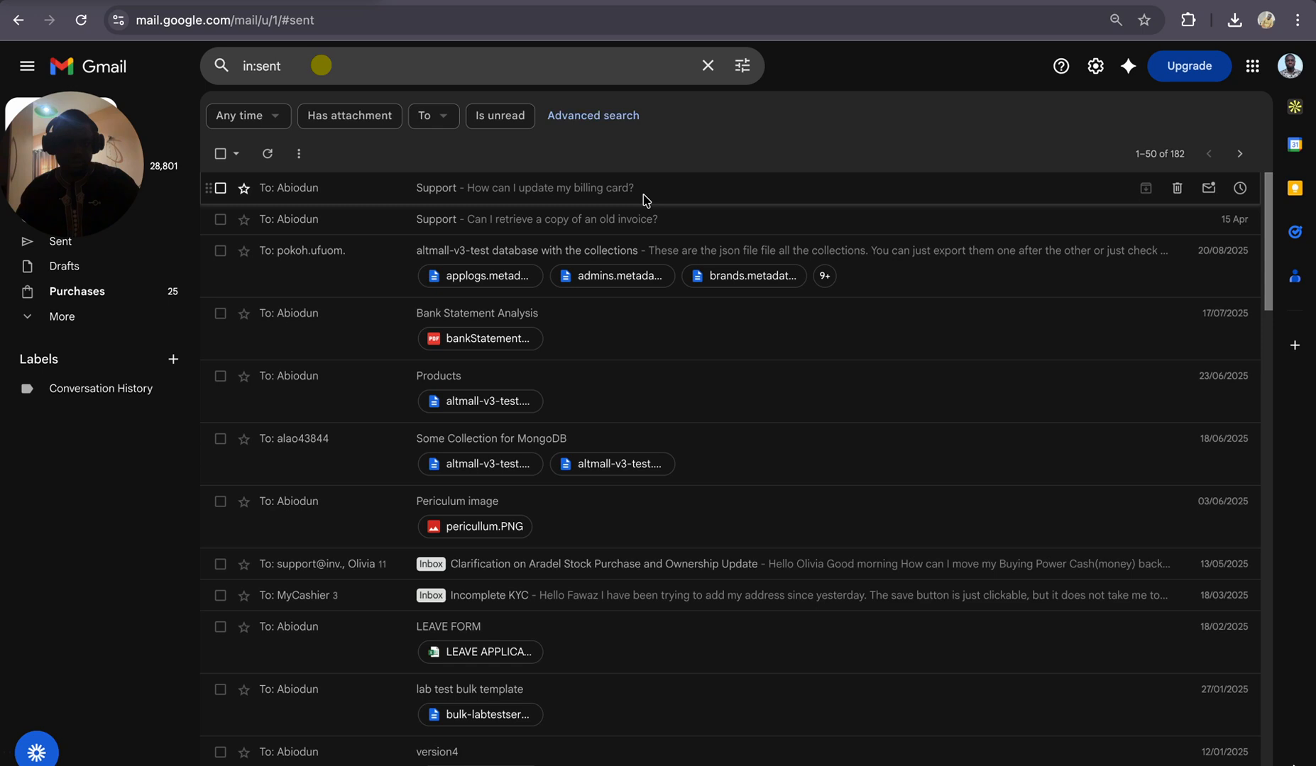
Step: Open the latest sent Support email, copy its question "How can I update my billing card?" and check the recipient details
left_click(642, 190)
left_click_drag(434, 230, 294, 253)
left_click(434, 227)
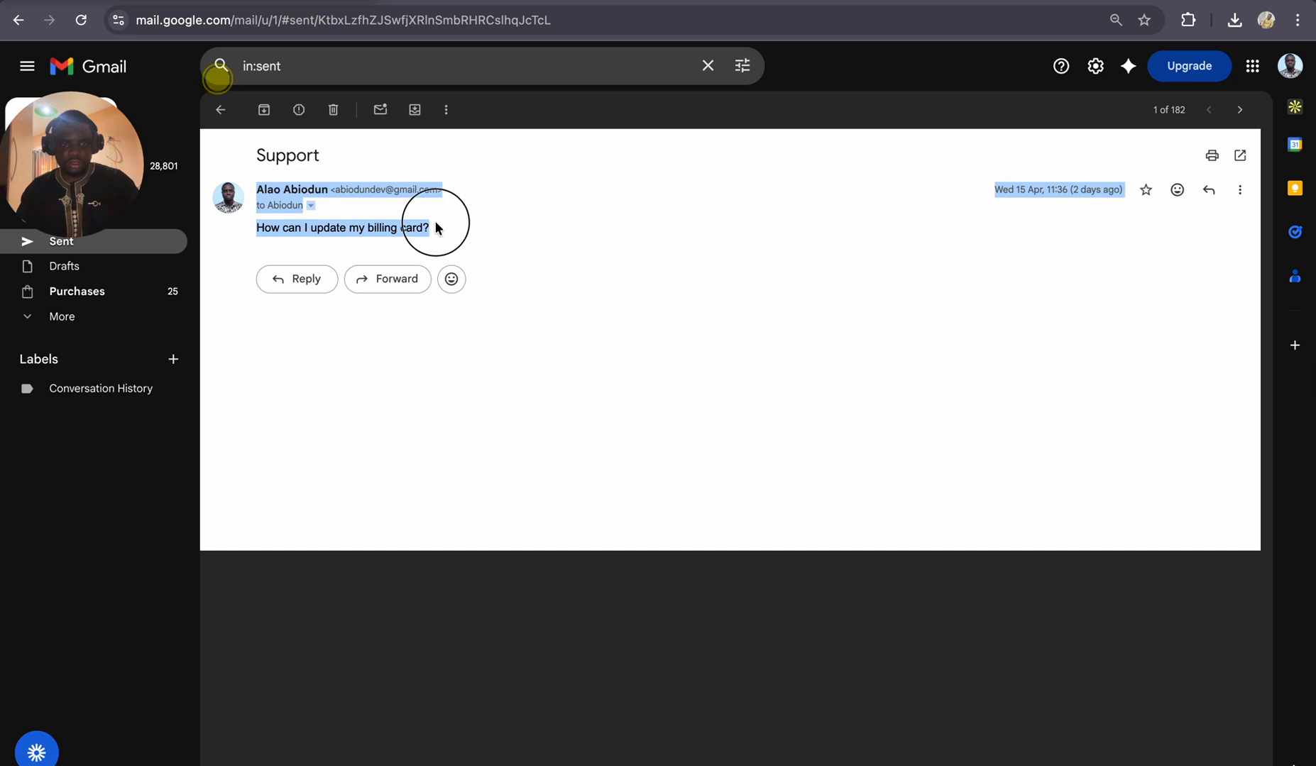
left_click_drag(435, 235, 253, 229)
key("ctrl+c")
left_click(311, 207)
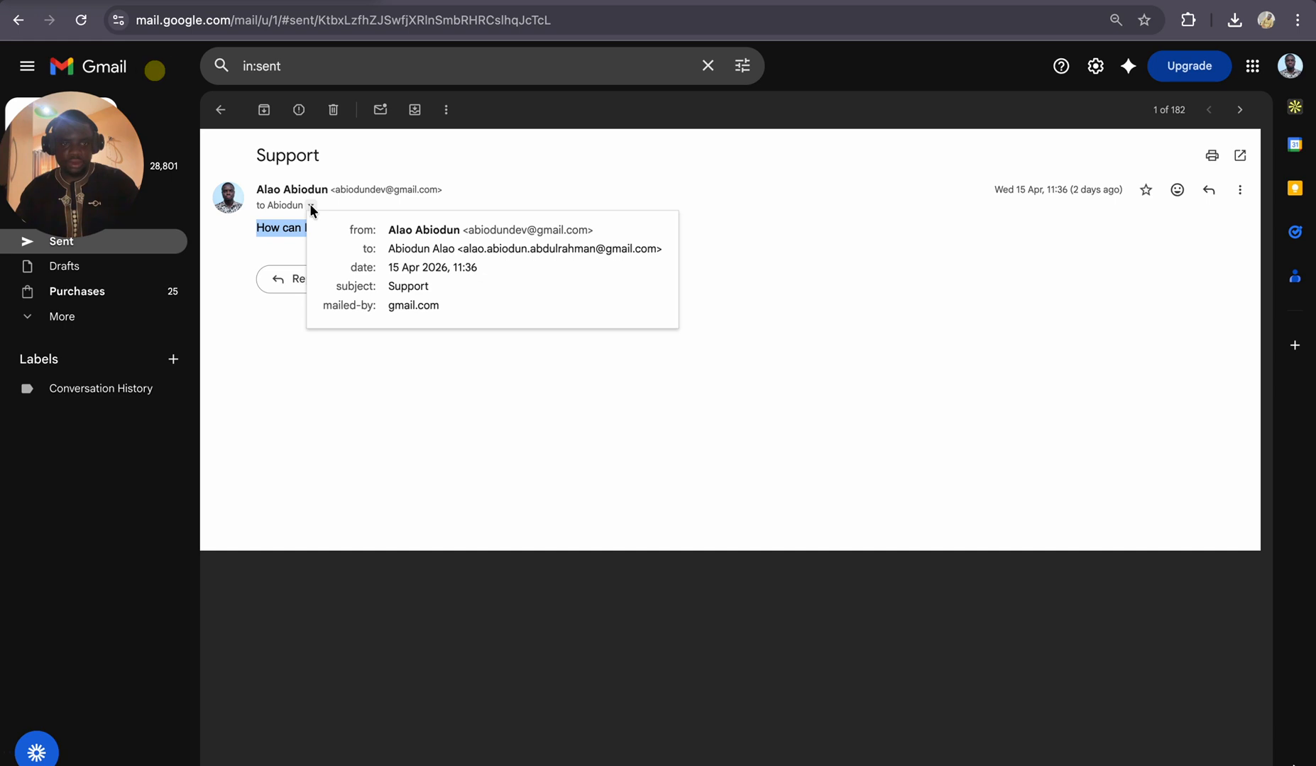
left_click(439, 212)
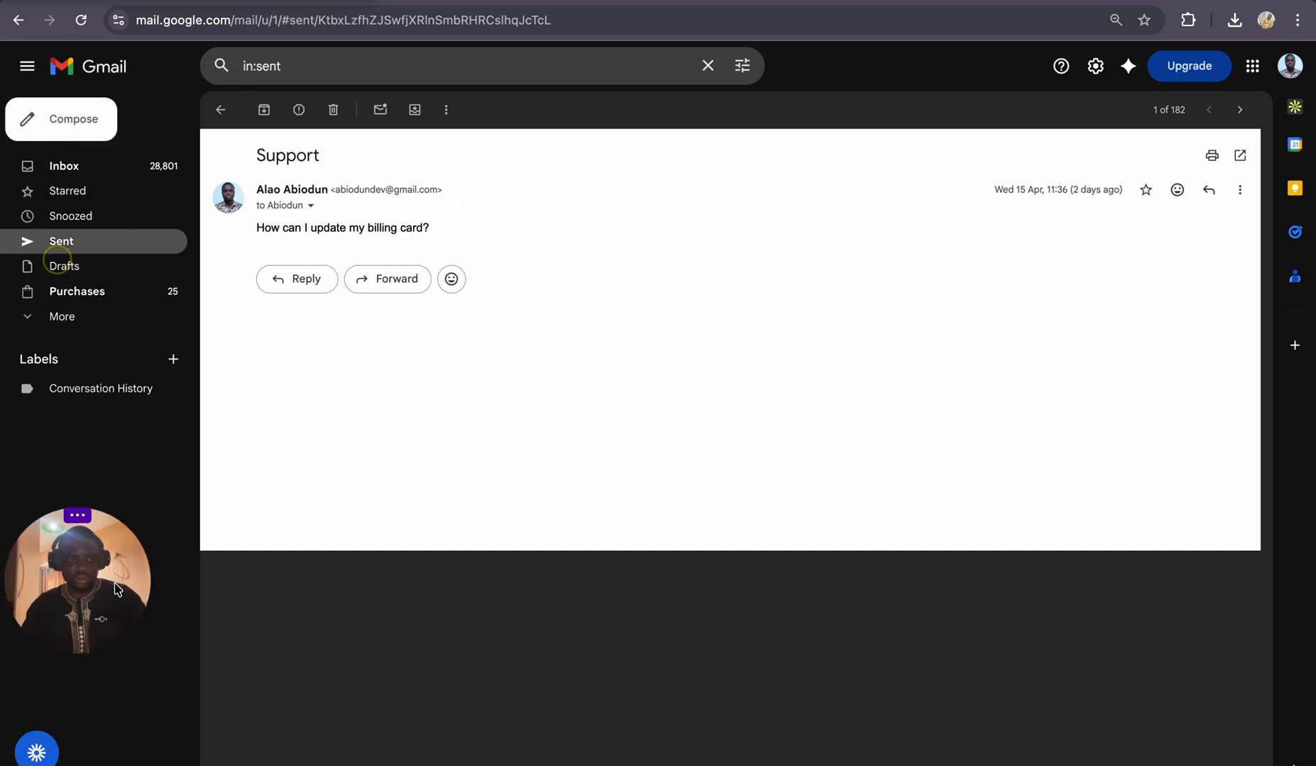
Step: Send a new email to the support recipient with subject "Support" and the copied question "How can I update my billing card?" as body
left_click(78, 129)
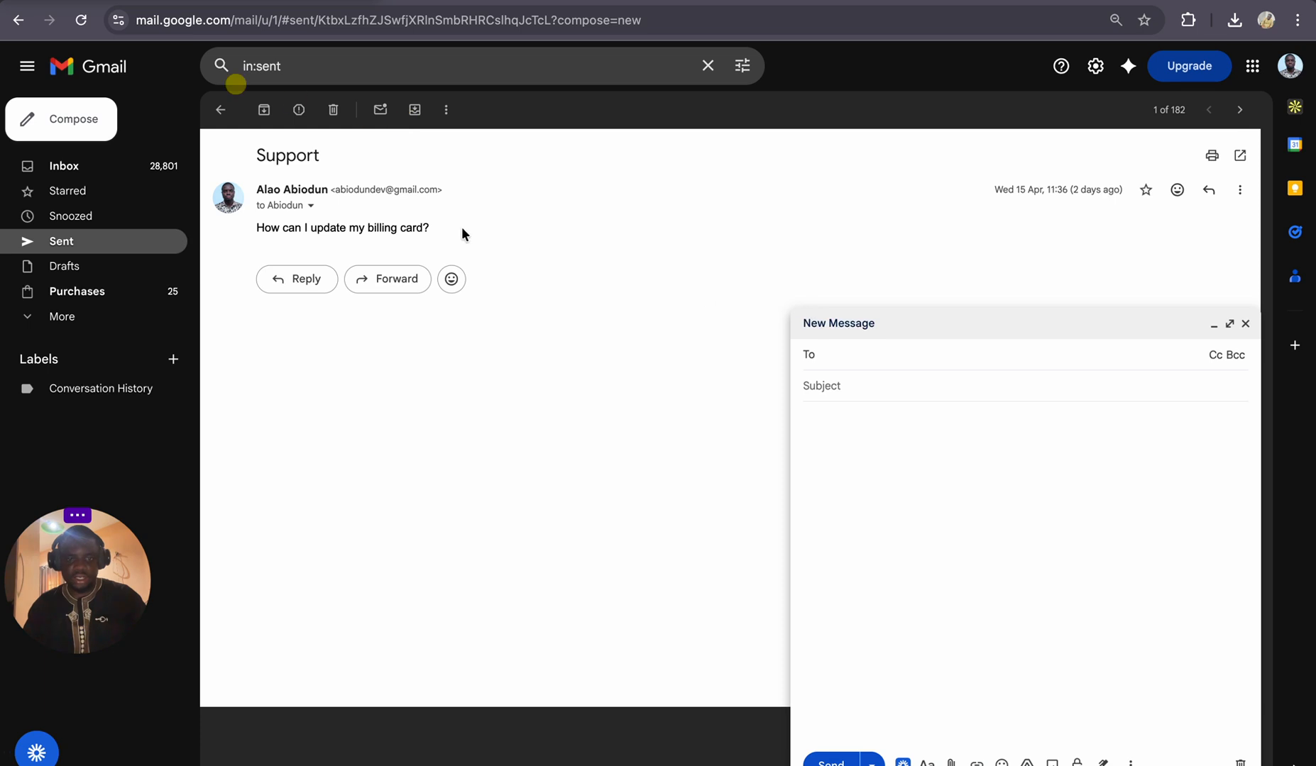
left_click(220, 110)
left_click(875, 419)
key("ctrl+v")
left_click(856, 365)
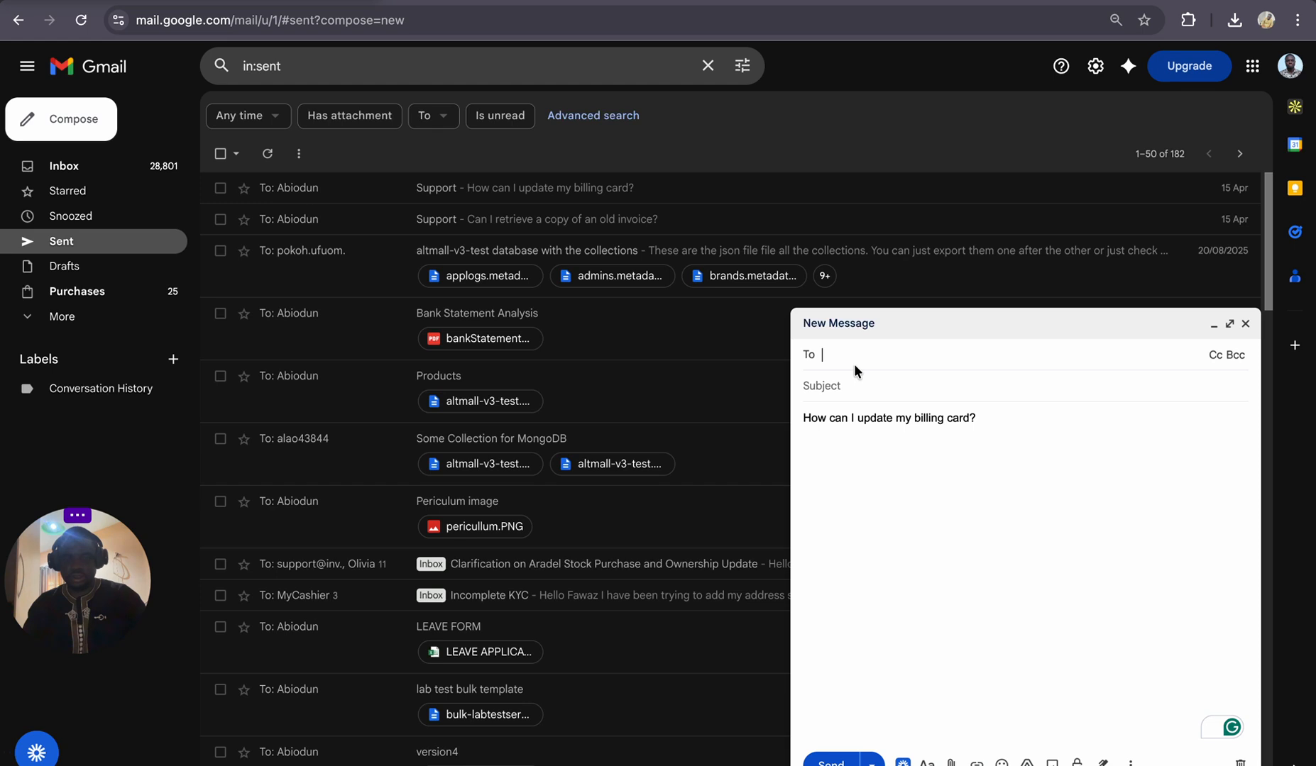
type("alao")
left_click(955, 390)
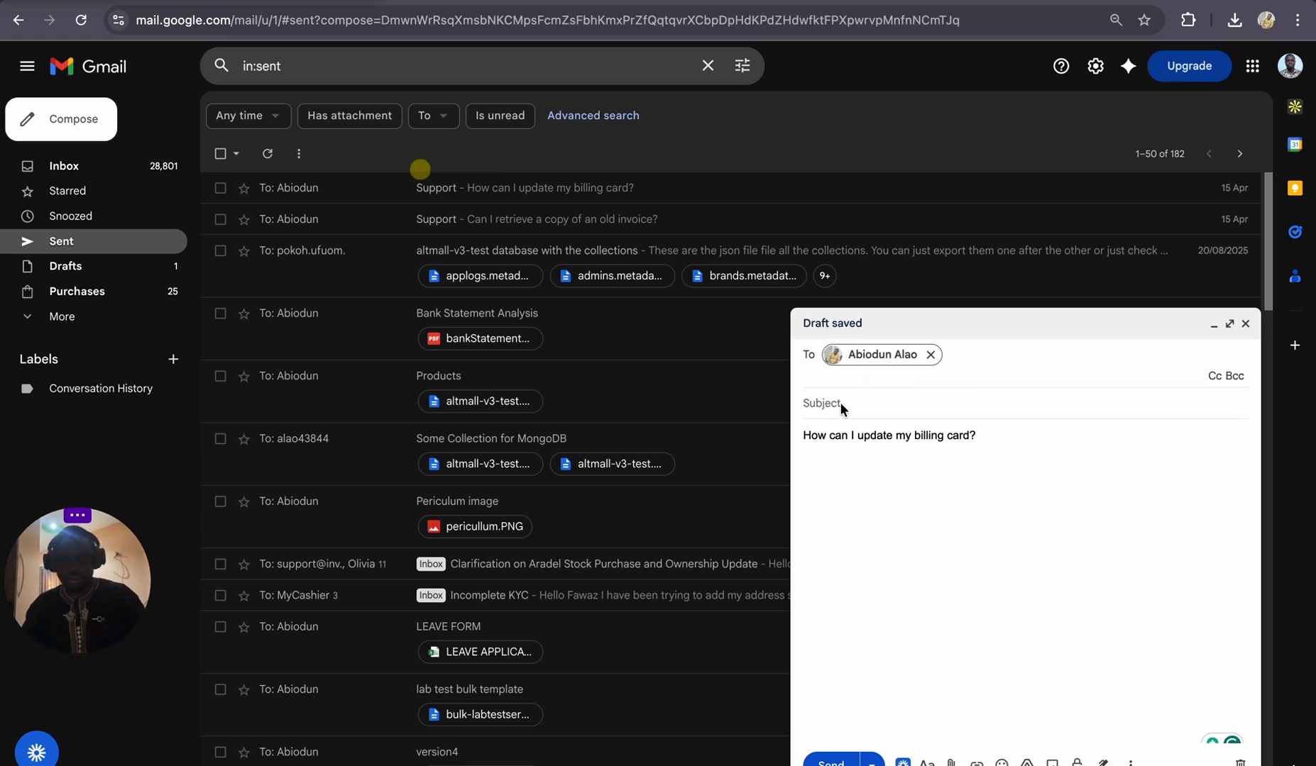
type("Support")
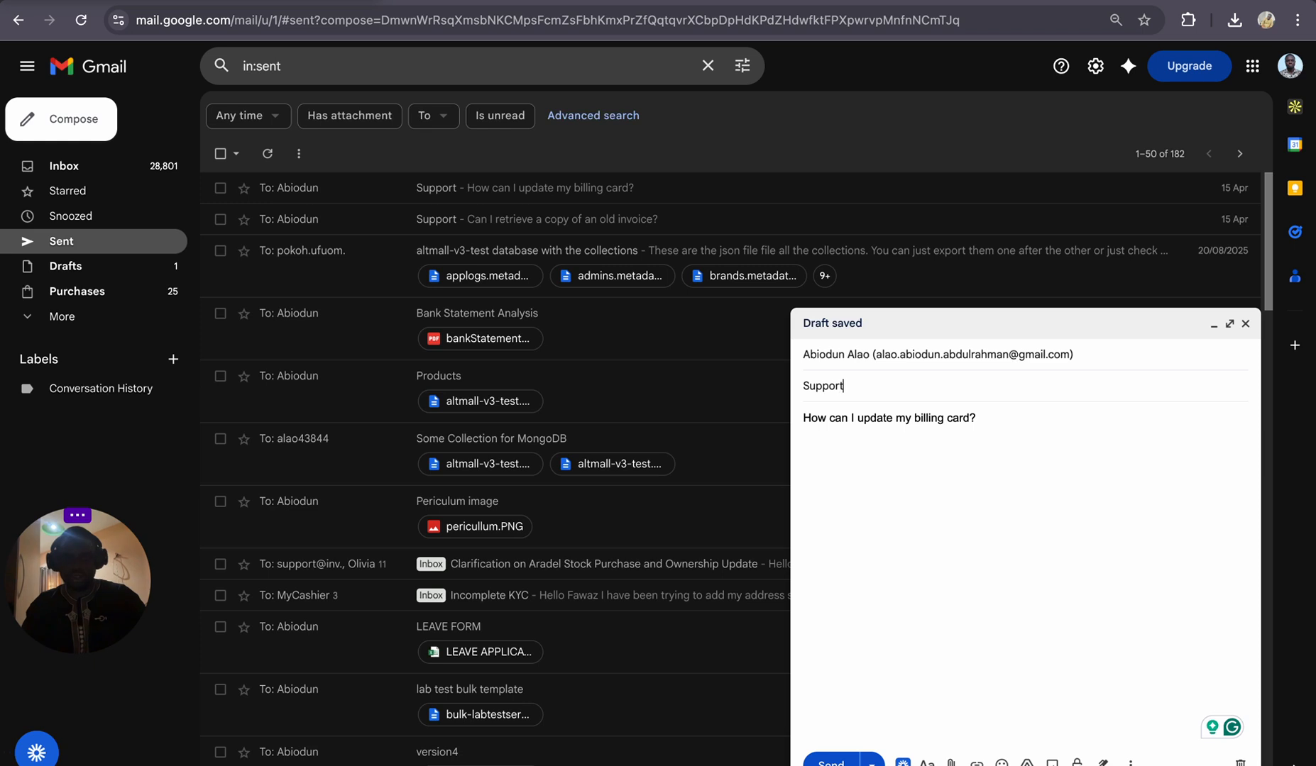
left_click(830, 761)
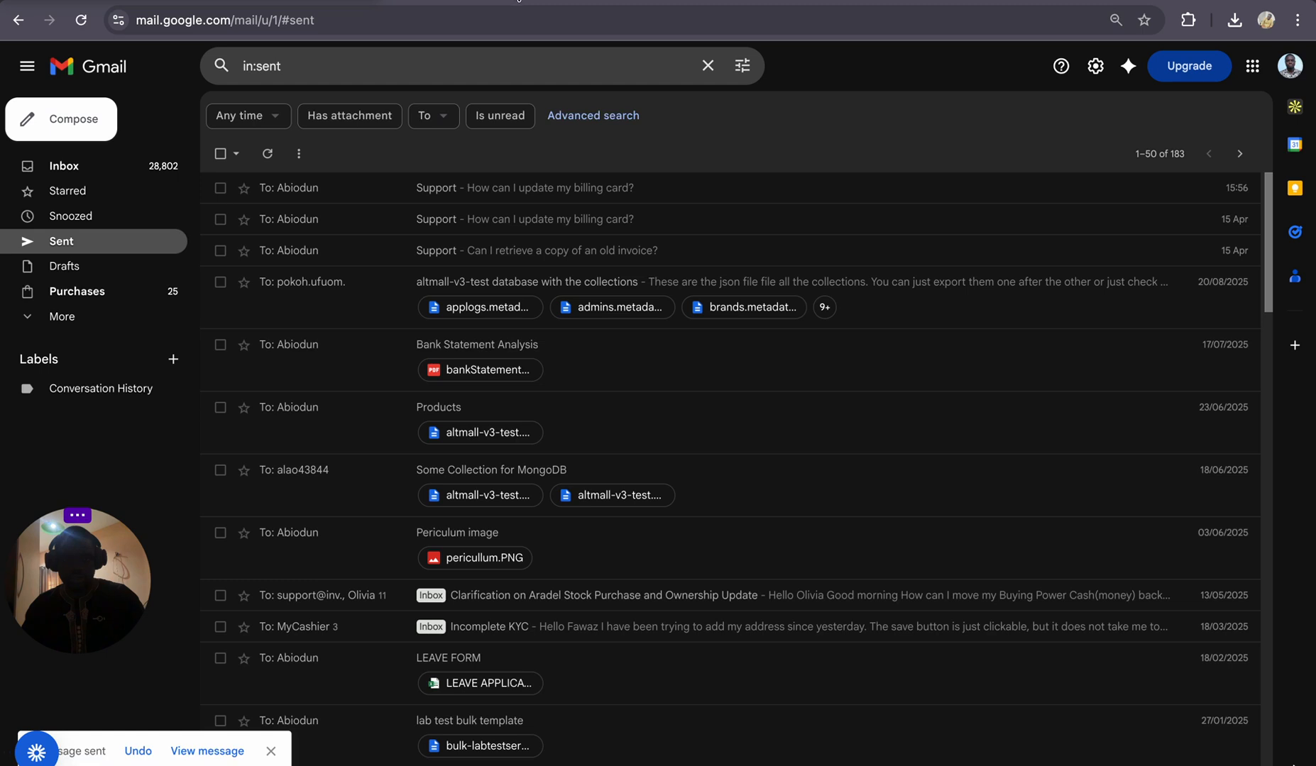
Step: Switch back to the n8n email drafting workflow, deactivate the Phase 1 manual trigger and activate the Phase 2 Gmail Trigger
left_click(539, 2)
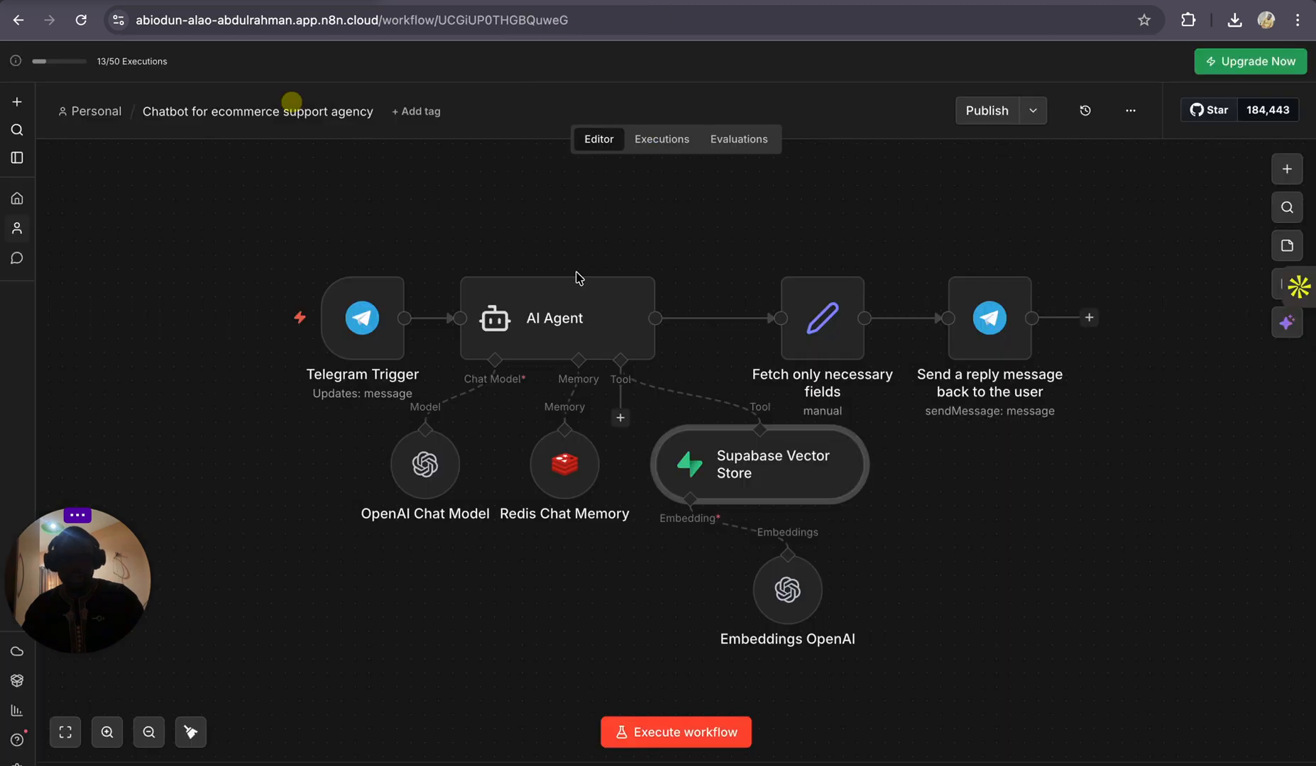
left_click(614, 3)
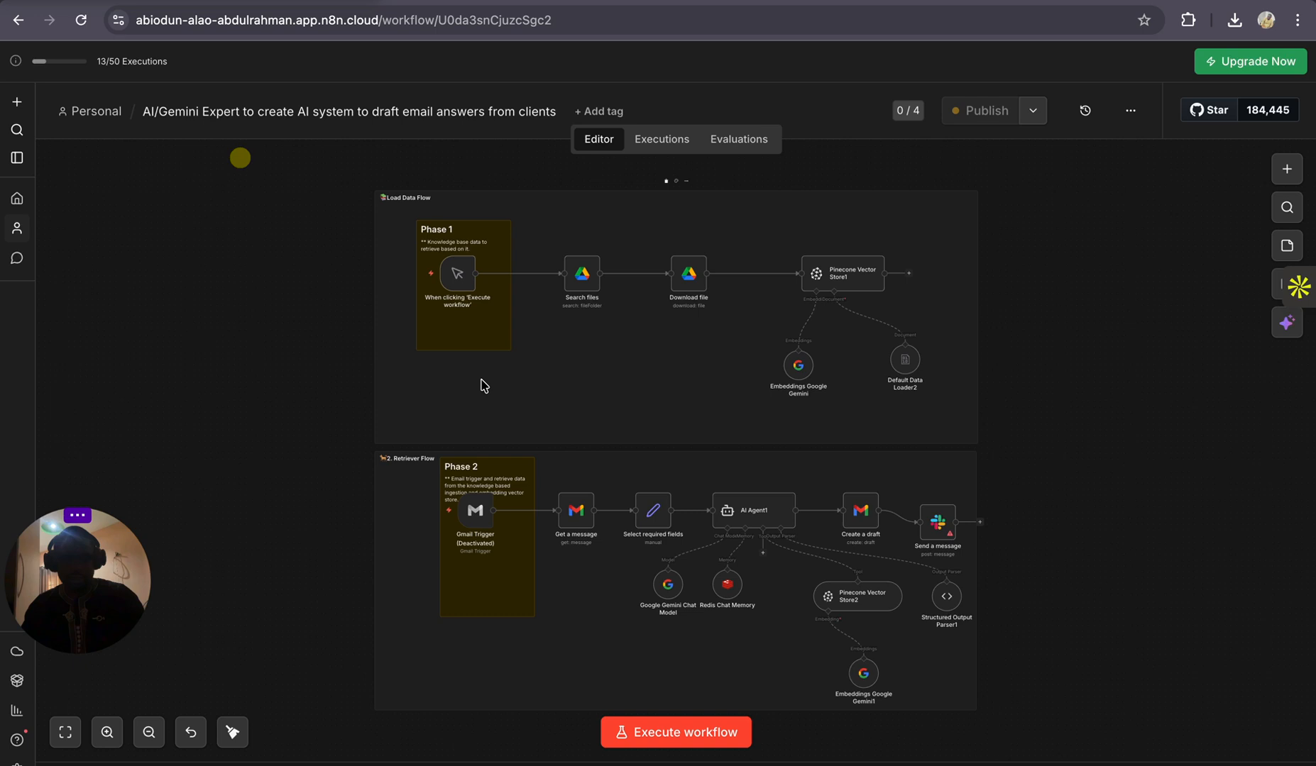
scroll(481, 386, "up", 6)
scroll(481, 385, "down", 5)
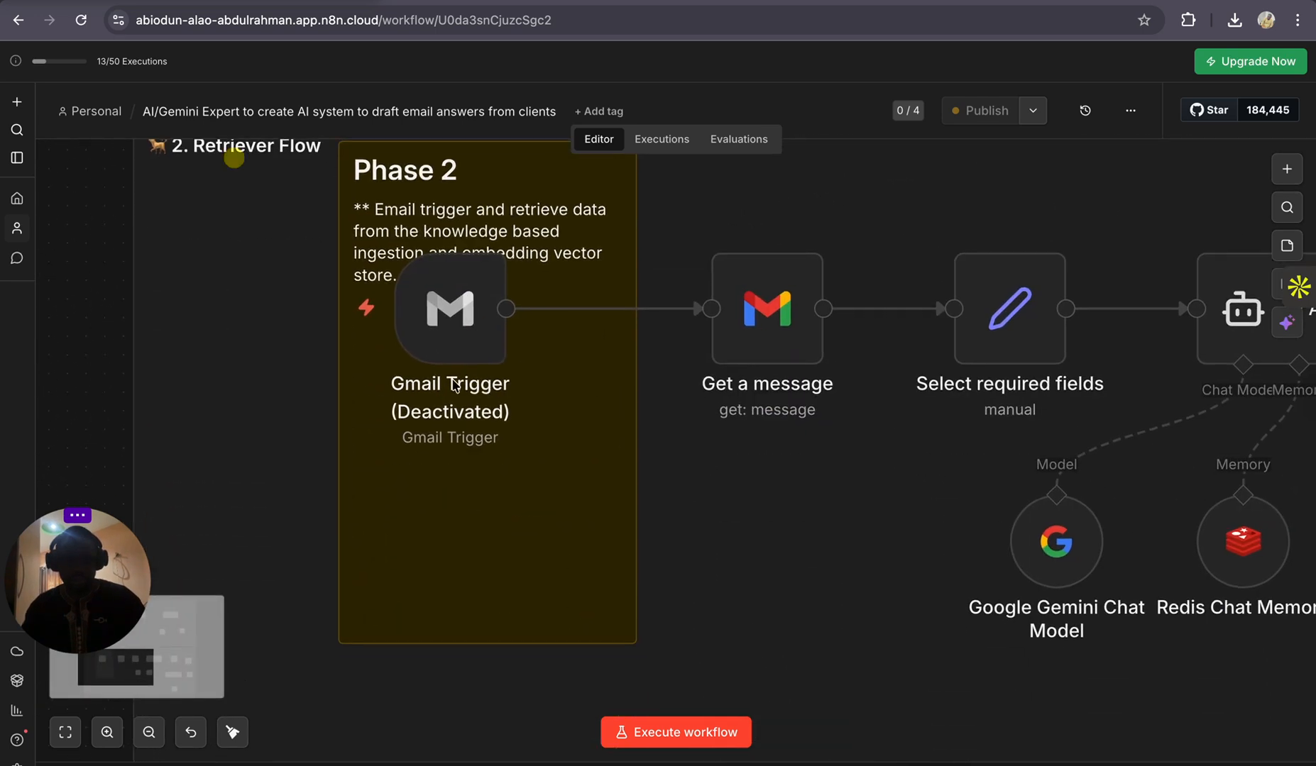
scroll(417, 385, "down", 5)
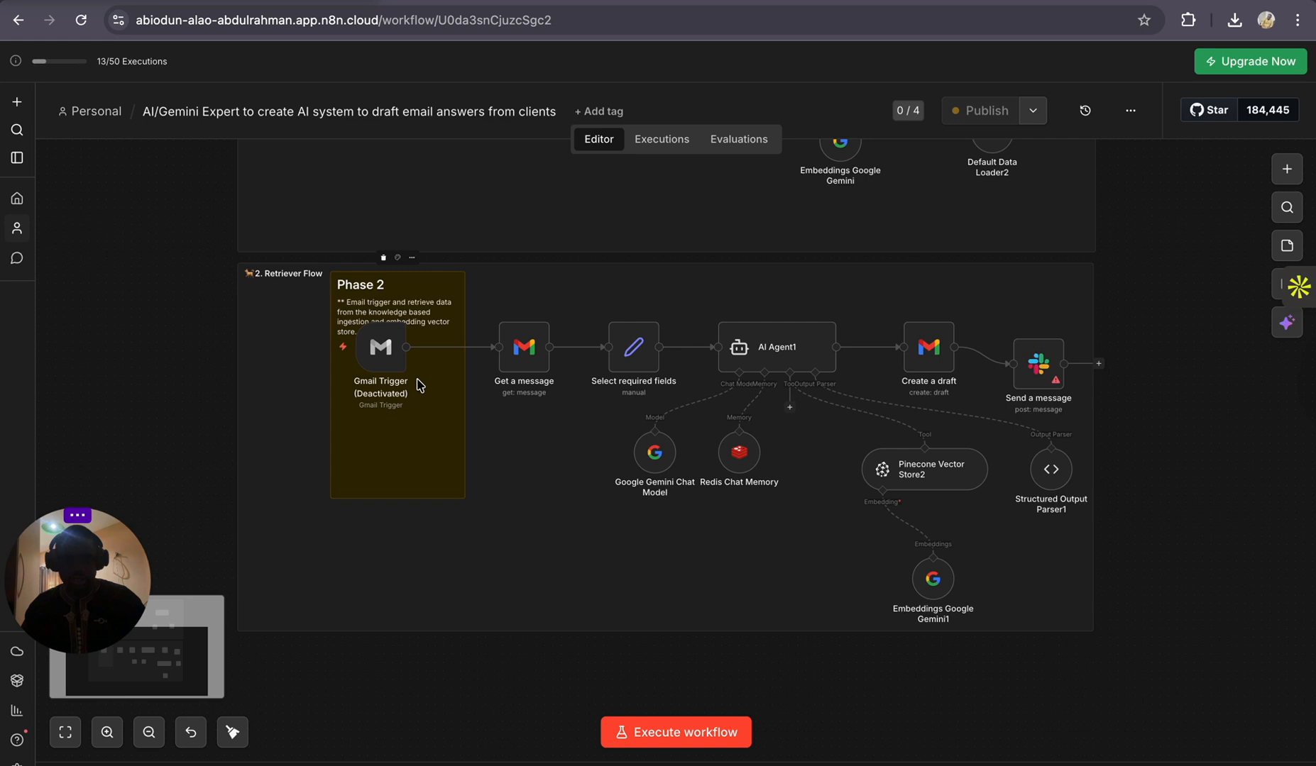
scroll(440, 264, "up", 6)
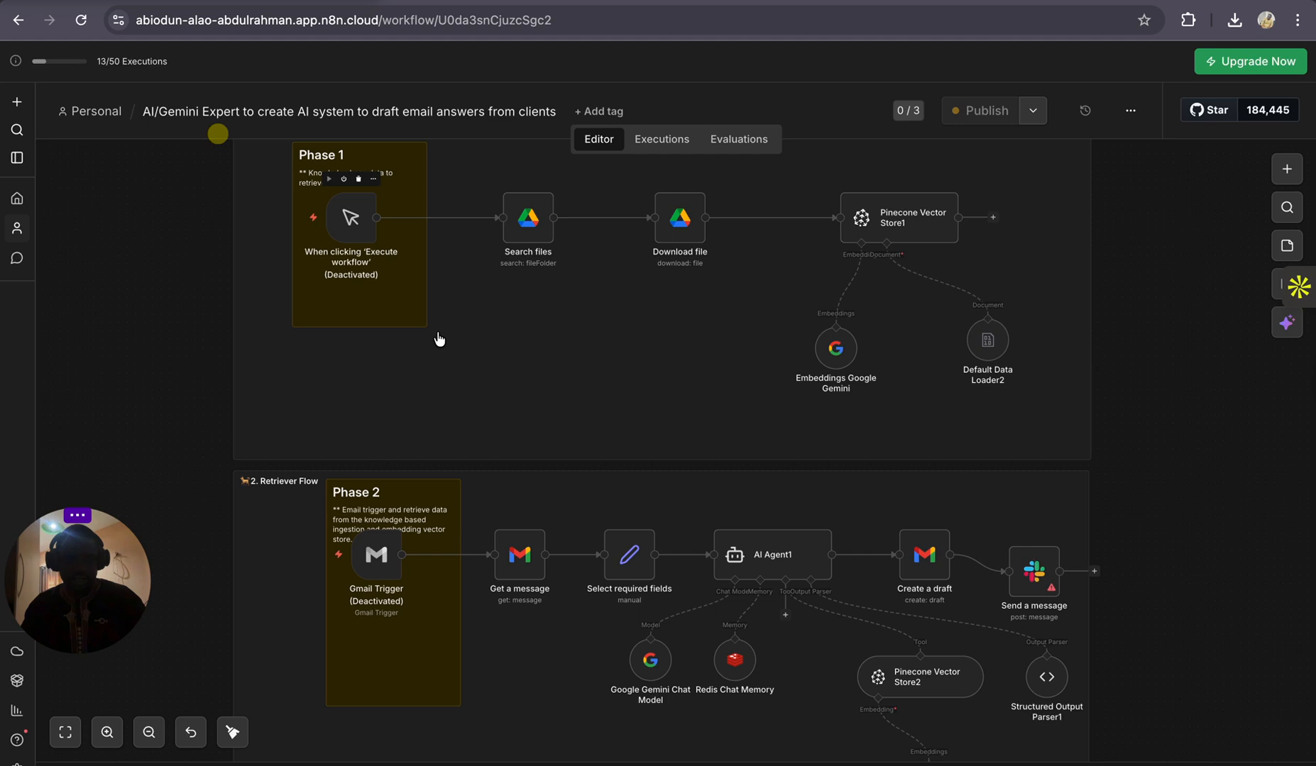
scroll(438, 338, "down", 4)
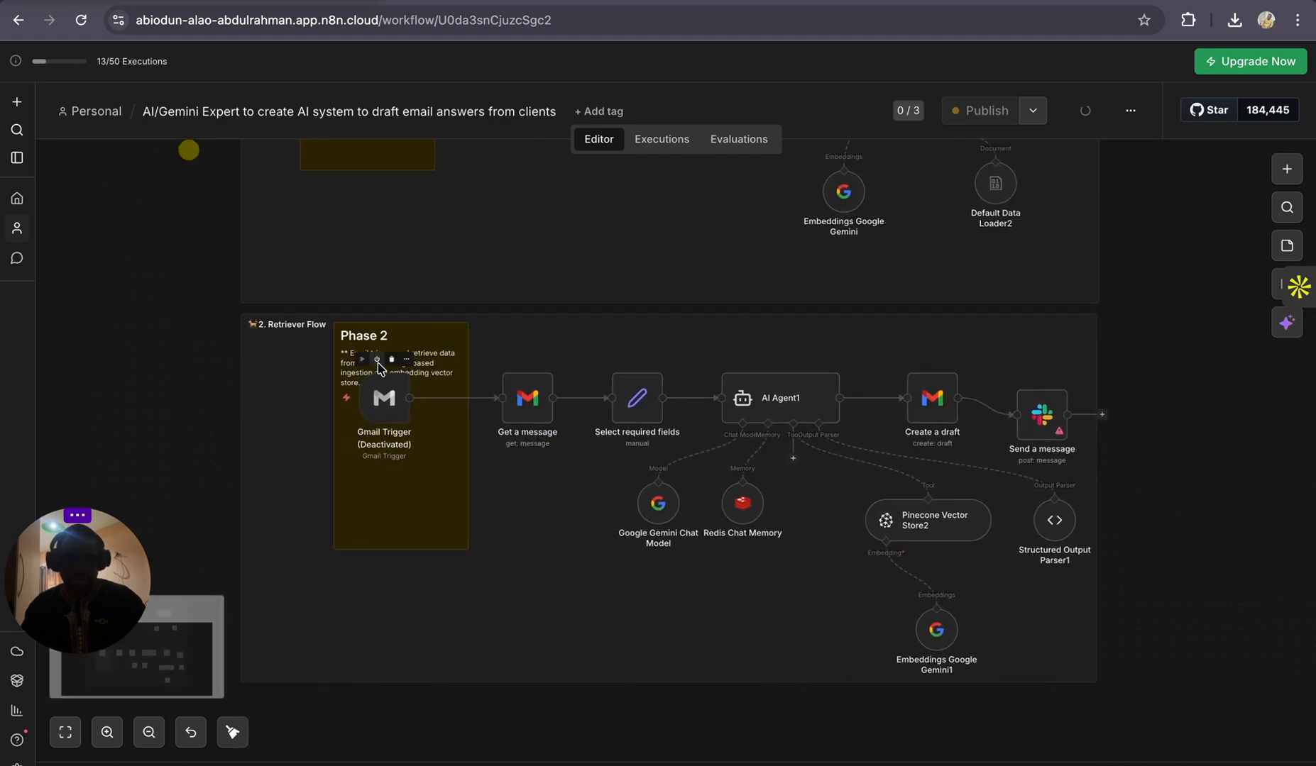
left_click(377, 359)
scroll(475, 490, "down", 1)
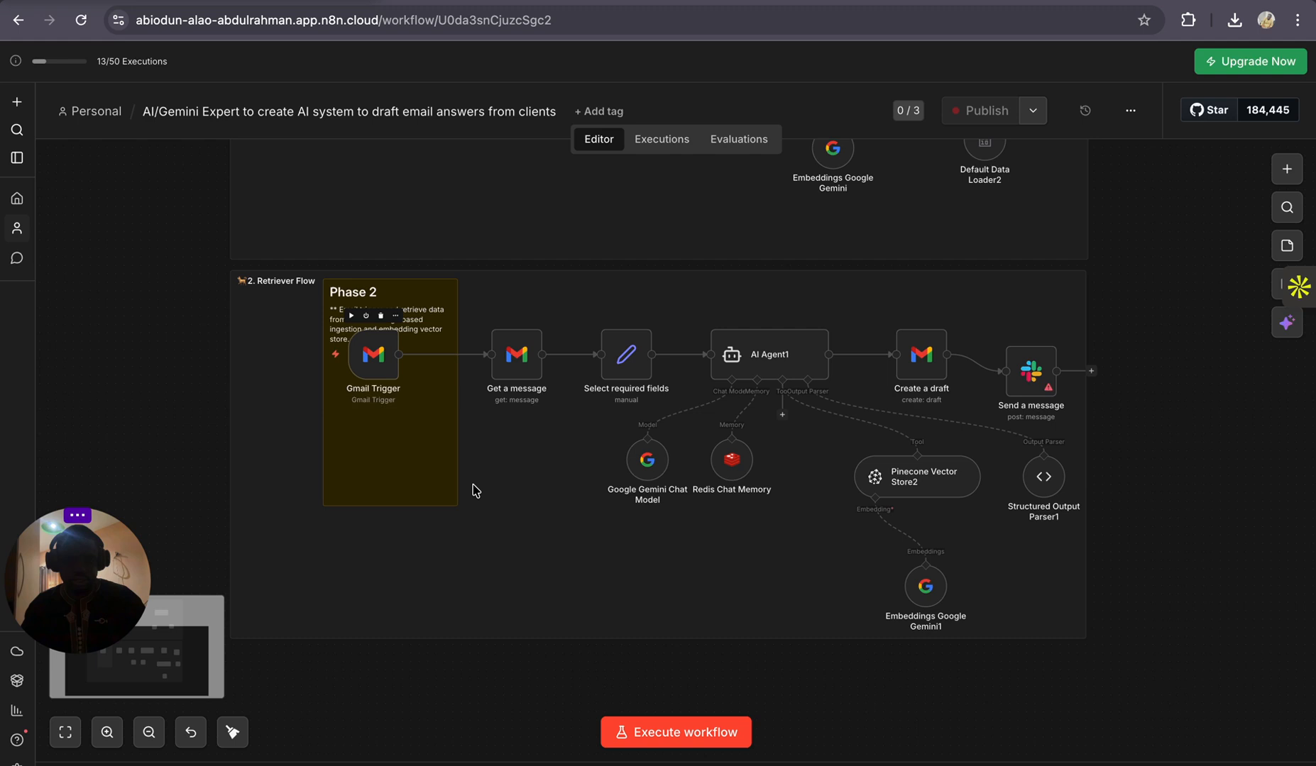
Step: Try to execute the workflow from the Gmail Trigger and inspect the Retriever Flow nodes for issues
left_click(678, 734)
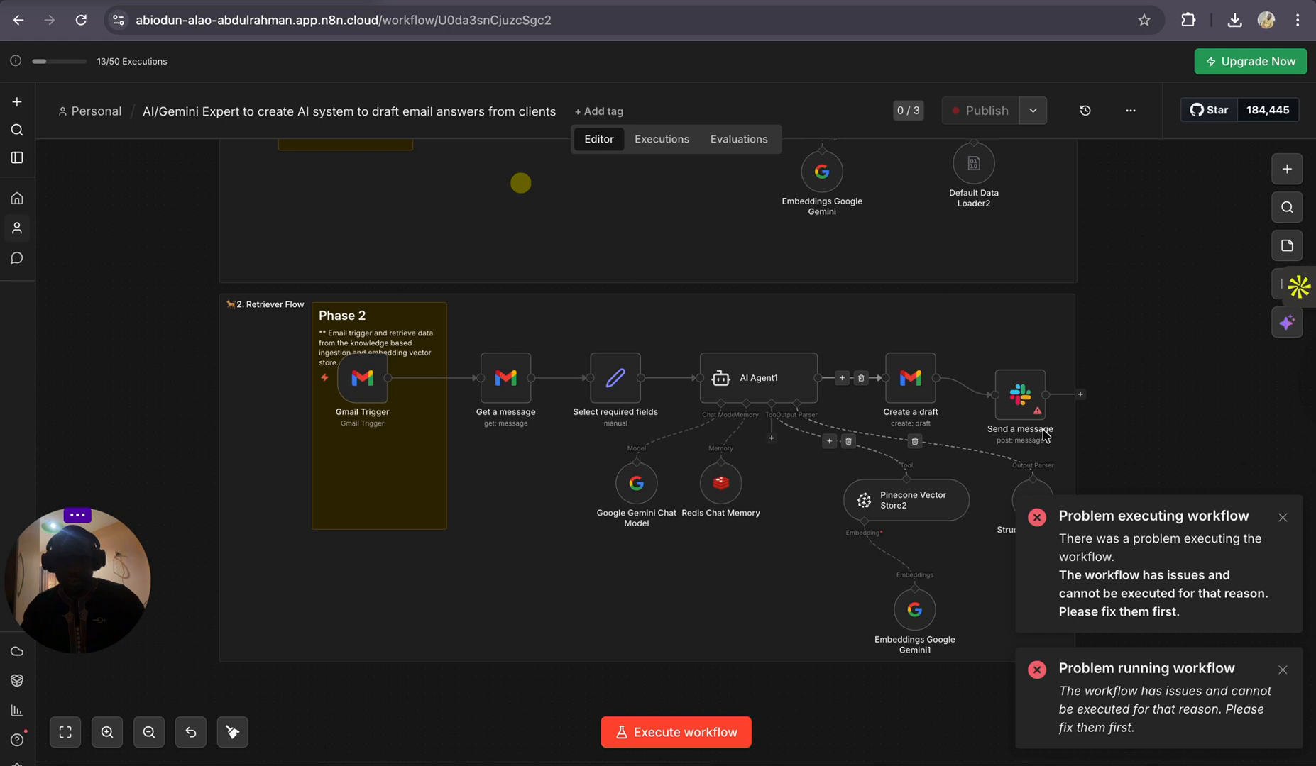
scroll(965, 412, "right", 3)
scroll(958, 422, "up", 2)
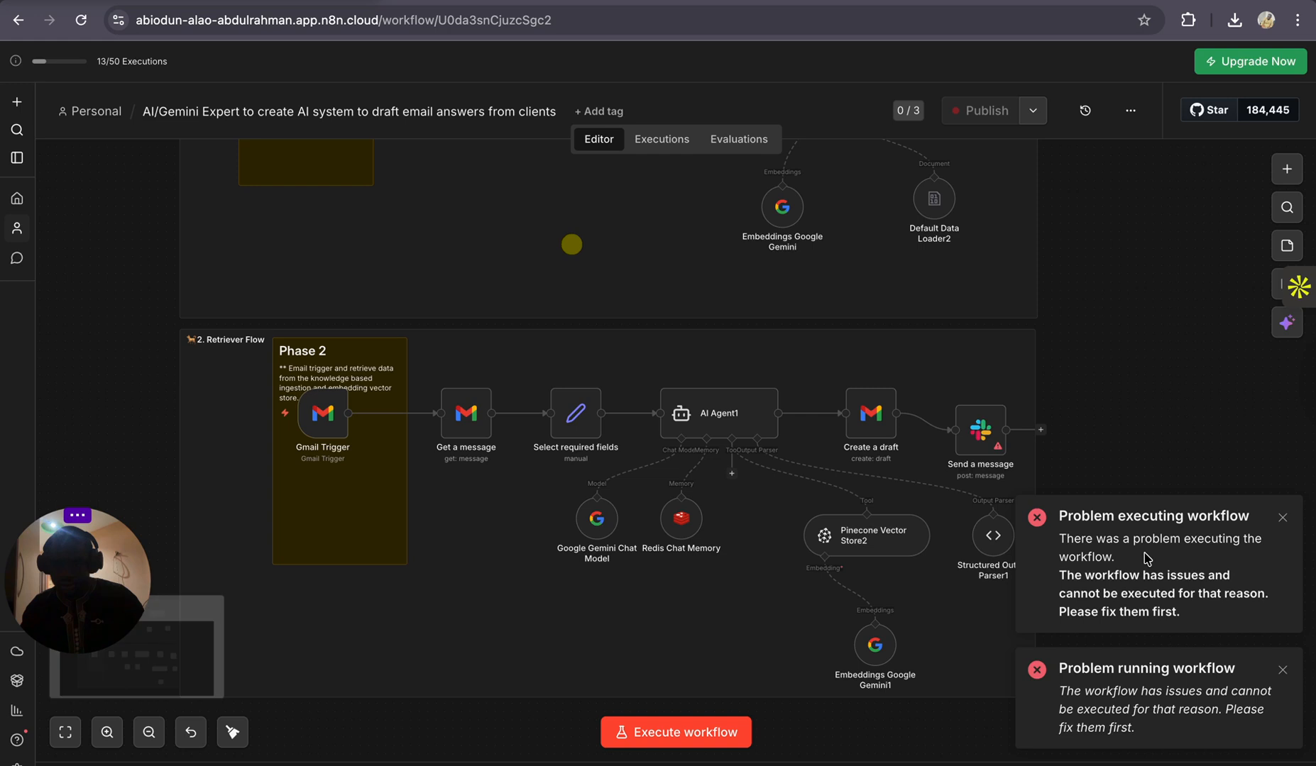
Step: Set the Slack node's message text to "Hello, You have a drafting email for a review." and execute the workflow
double_click(980, 429)
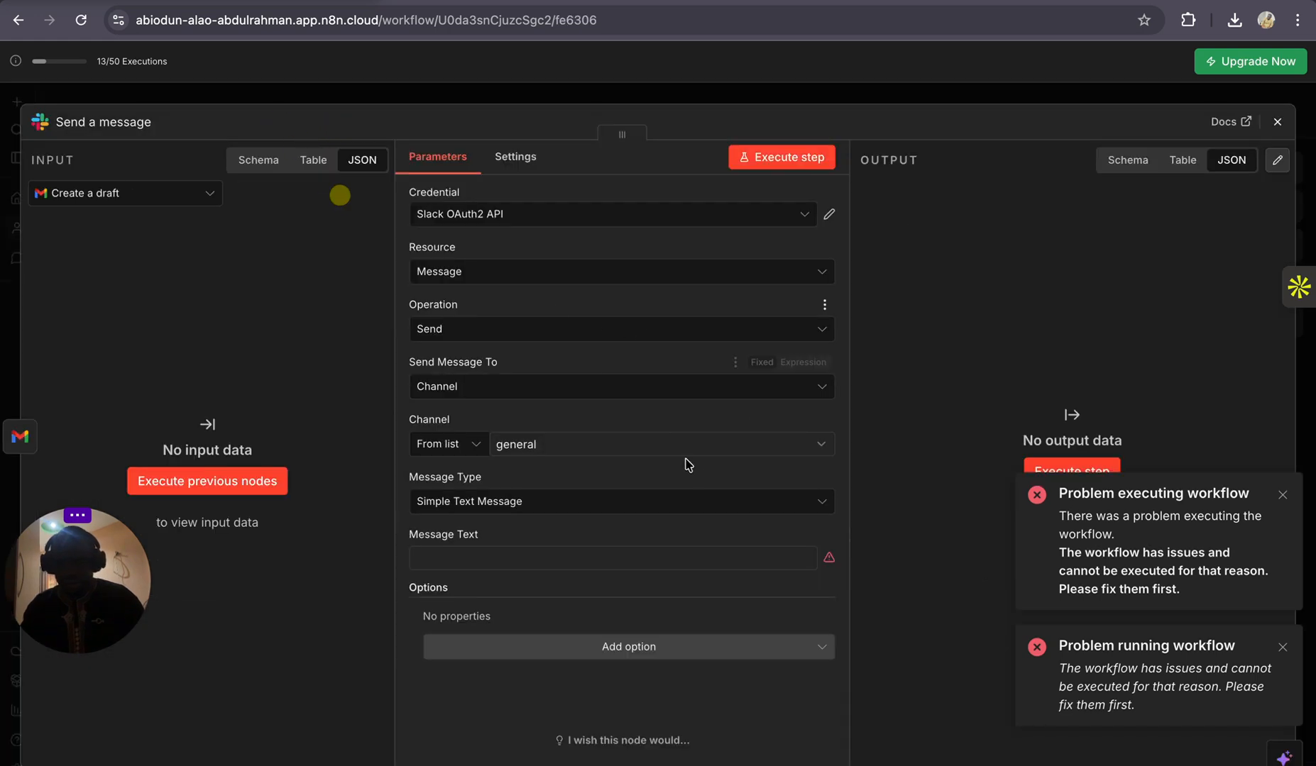
left_click(626, 561)
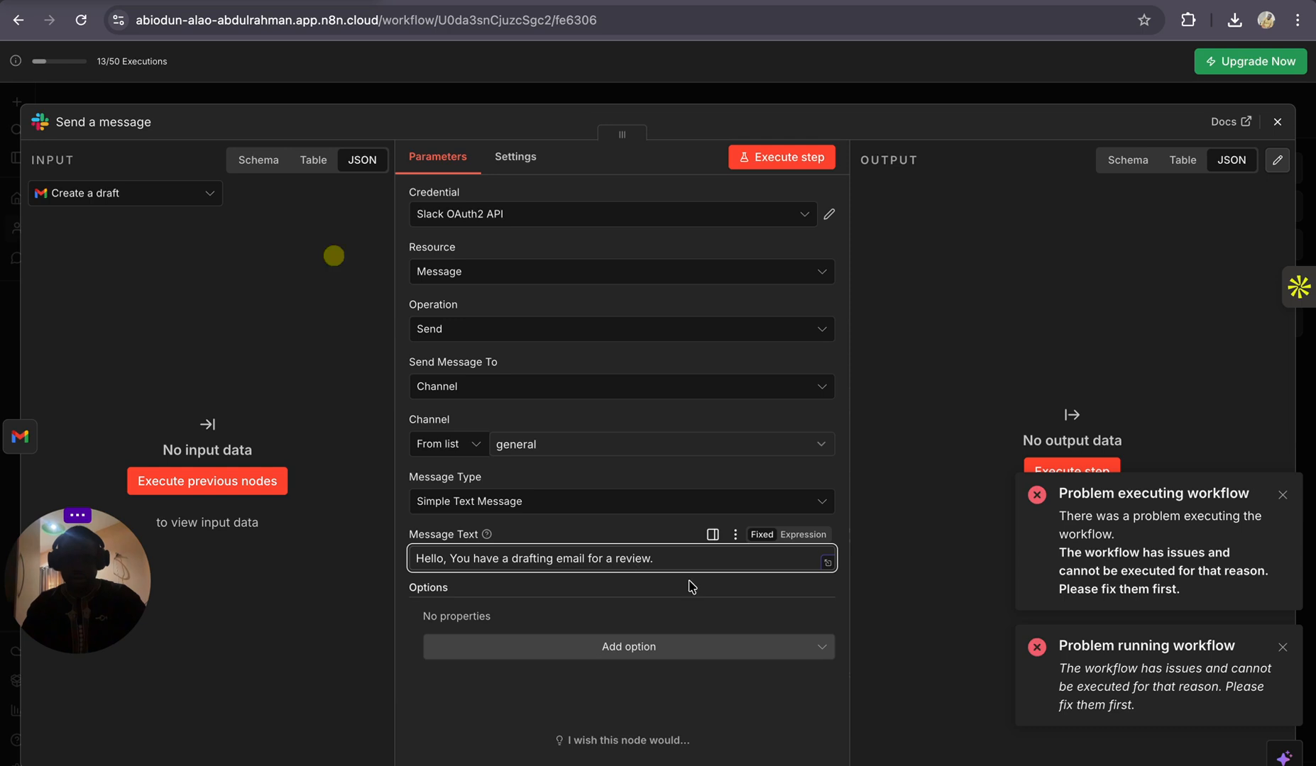
left_click(1277, 121)
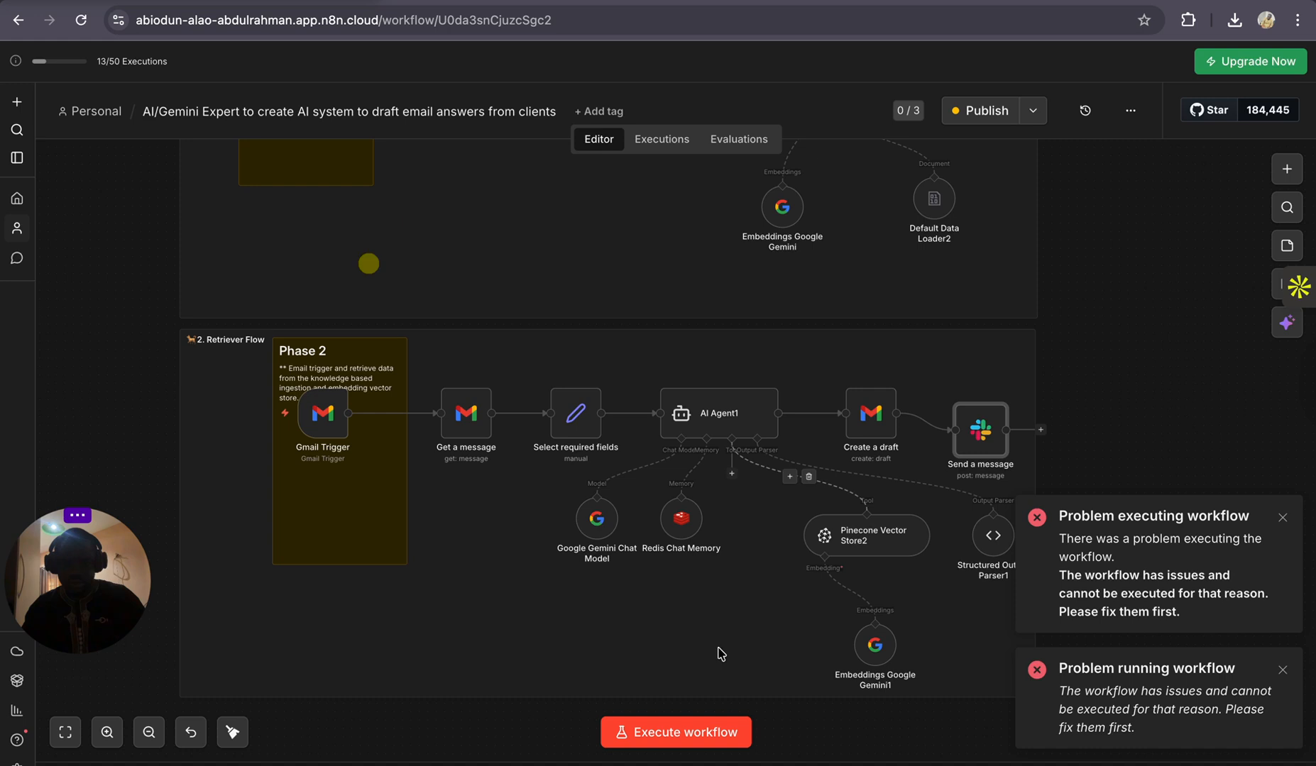
left_click(688, 732)
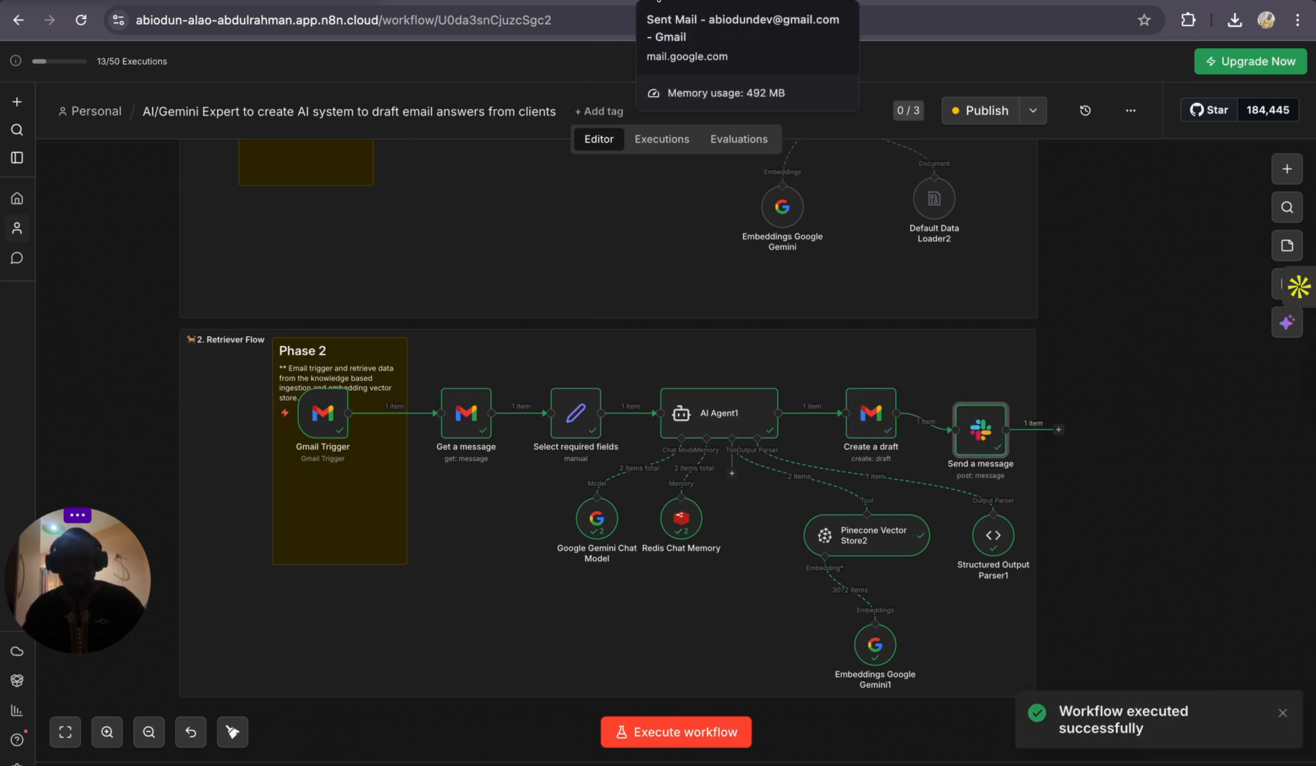
Step: Switch to Gmail and open the receiving account's inbox in a new browser tab
right_click(654, 2)
left_click(656, 1)
left_click(655, 1)
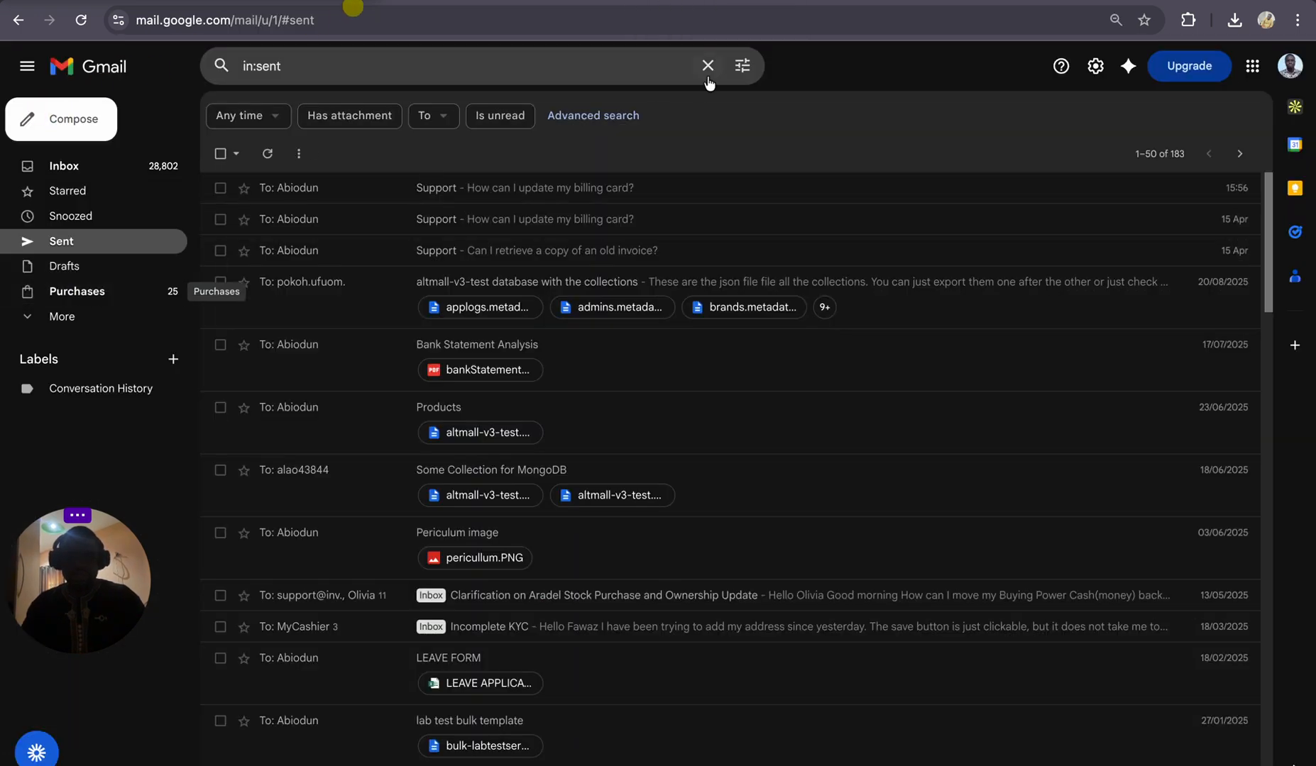
right_click(674, 3)
left_click(704, 4)
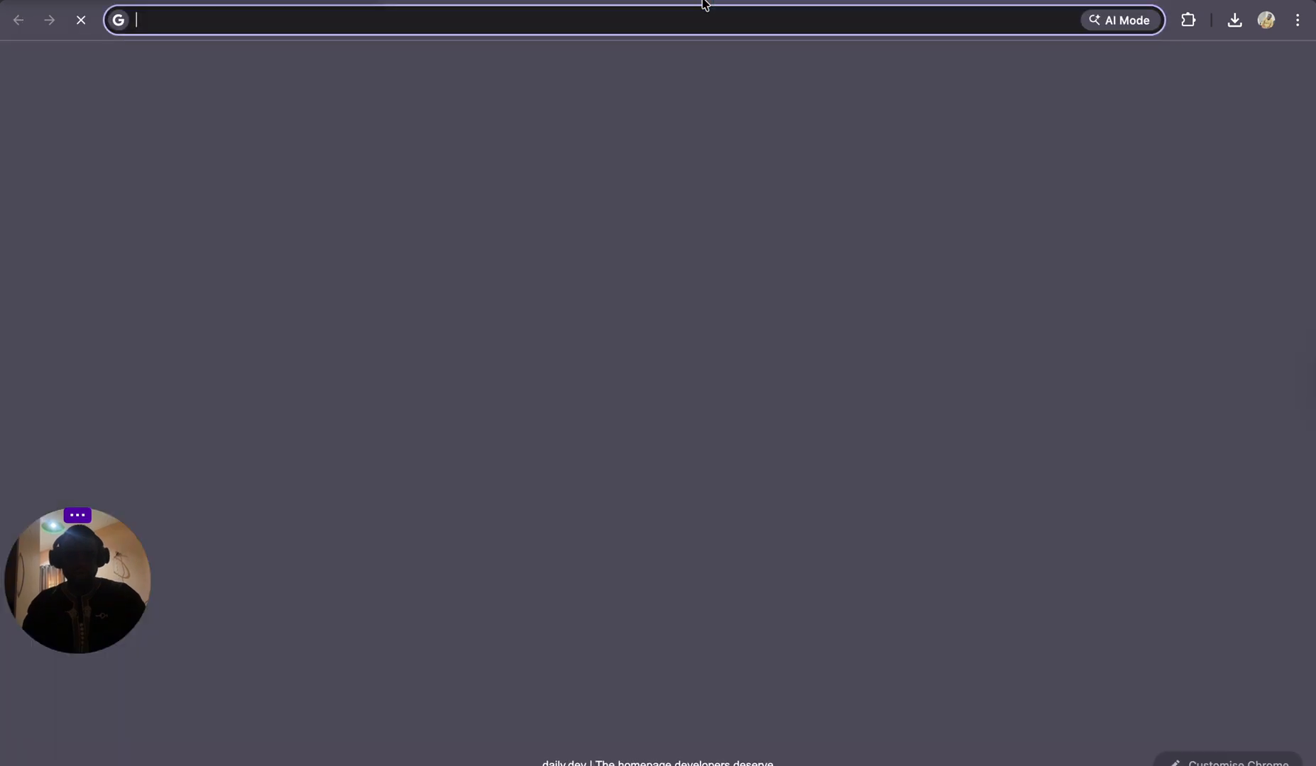
type("alao")
key("ctrl+Right")
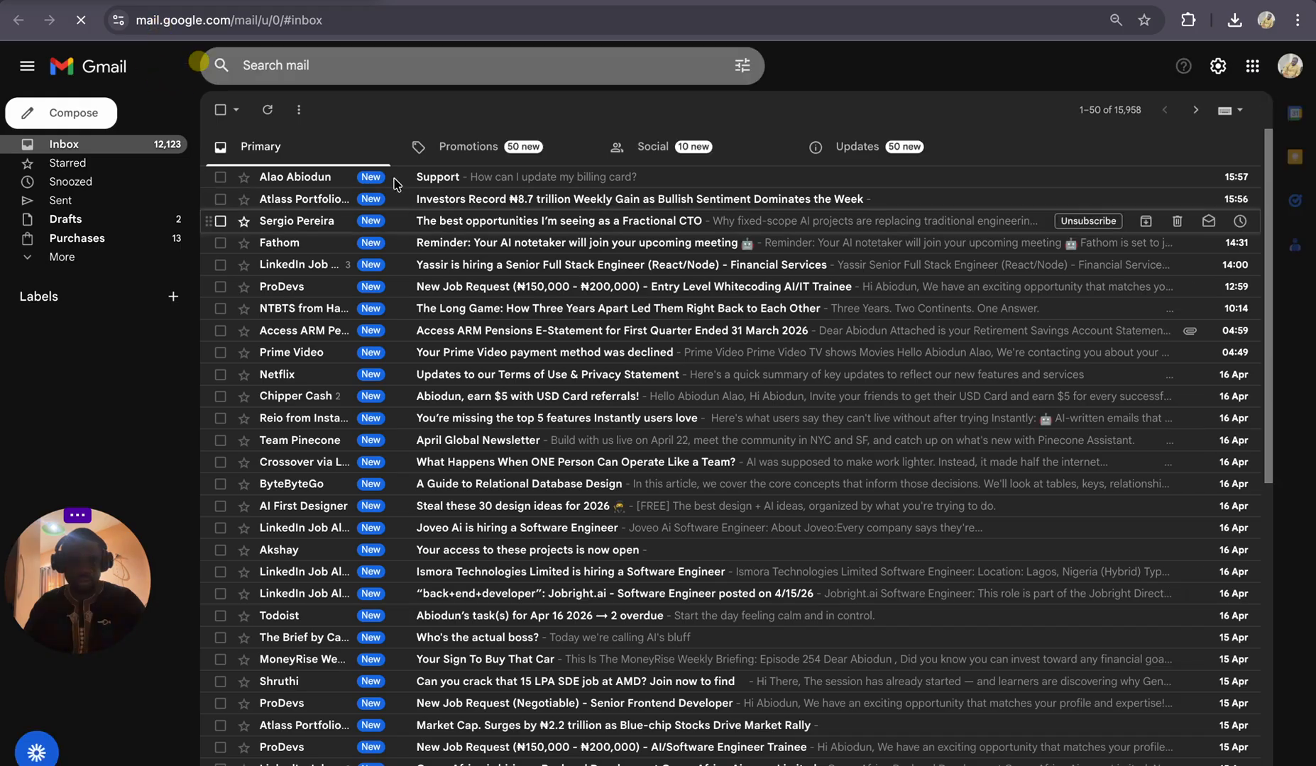
Step: Open the newly received Support email and highlight its question about updating the billing card
left_click(401, 177)
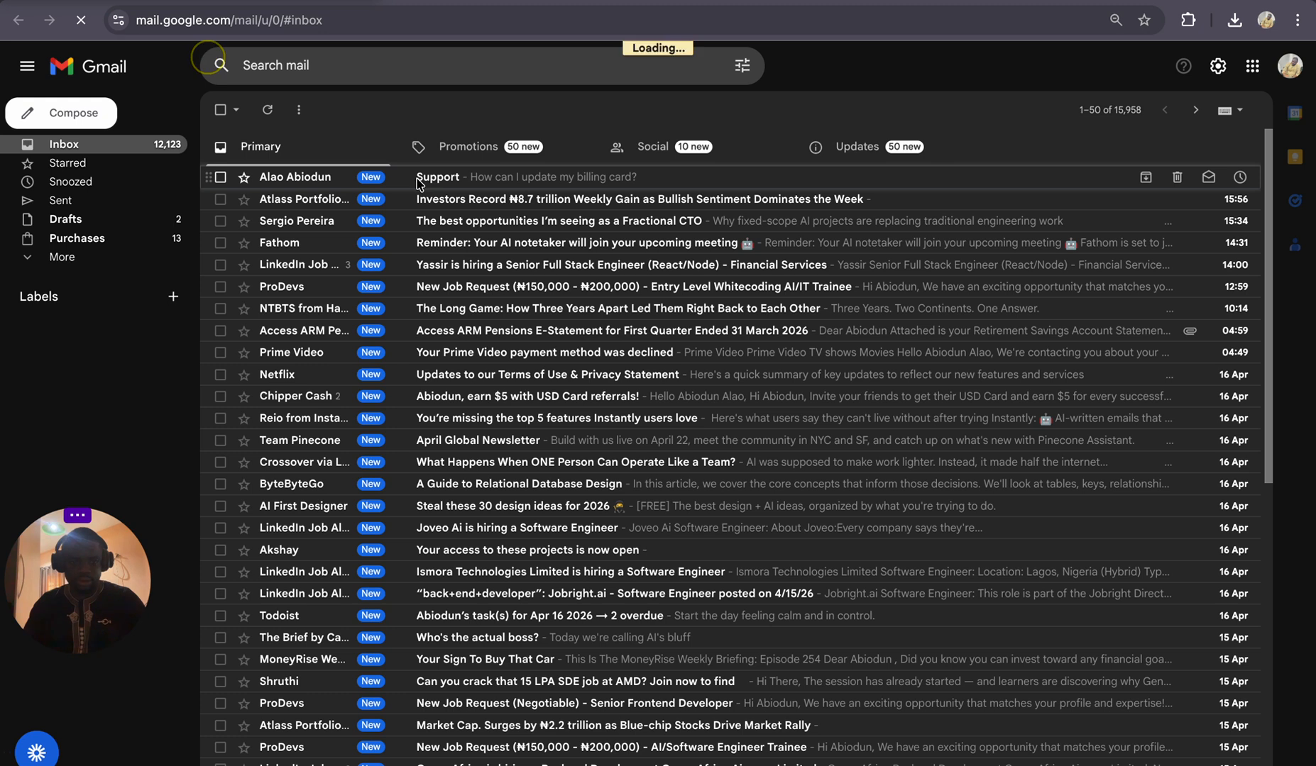
left_click(221, 111)
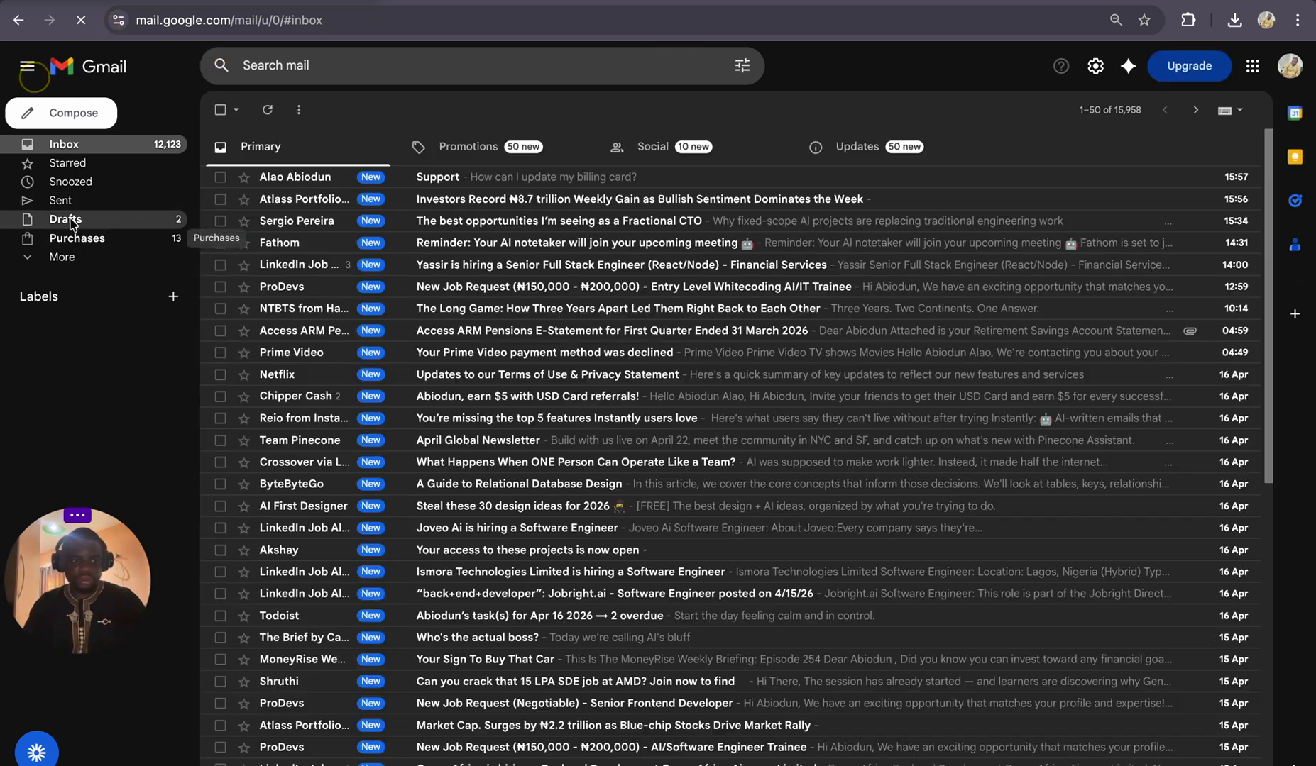
left_click(445, 178)
left_click_drag(447, 233, 249, 213)
left_click(428, 240)
left_click_drag(441, 234, 254, 233)
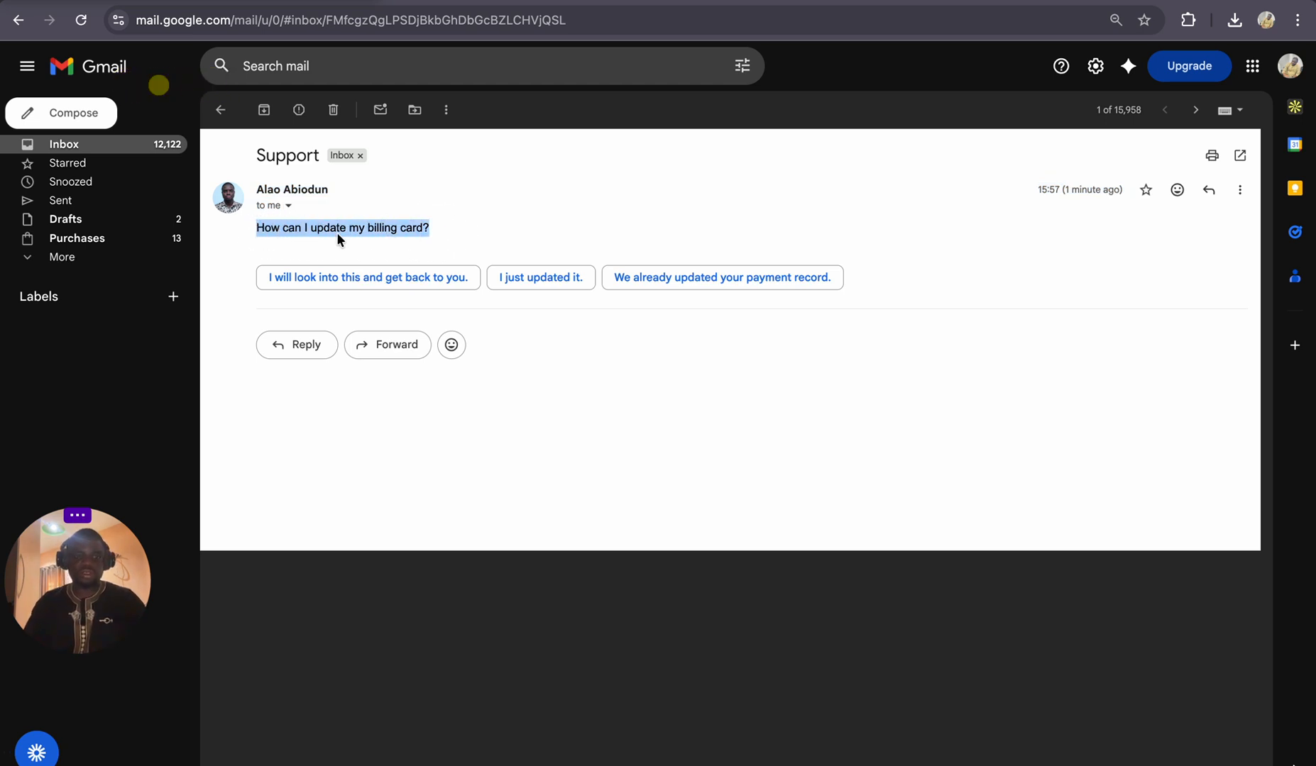
left_click_drag(434, 235, 257, 240)
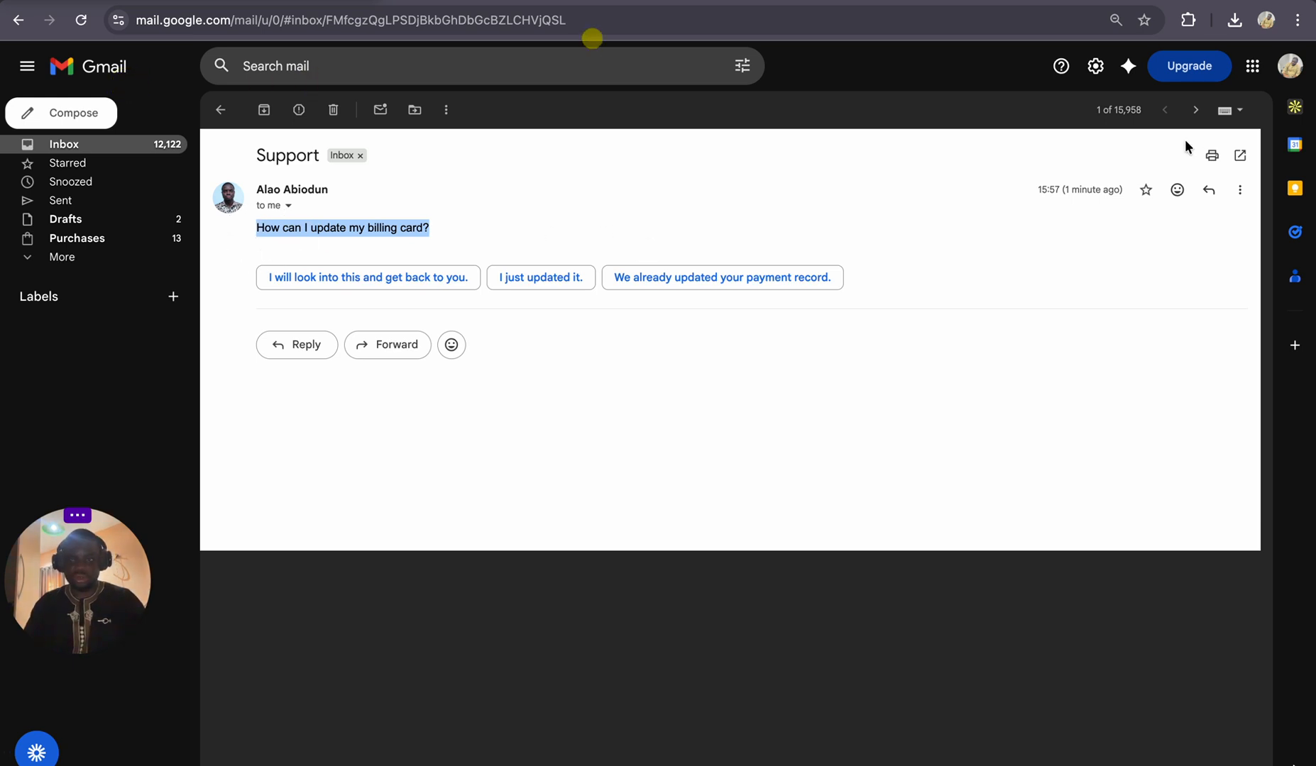
Step: Reopen the Support email from the receiving account's inbox, and switch back to the n8n workflow
left_click(139, 151)
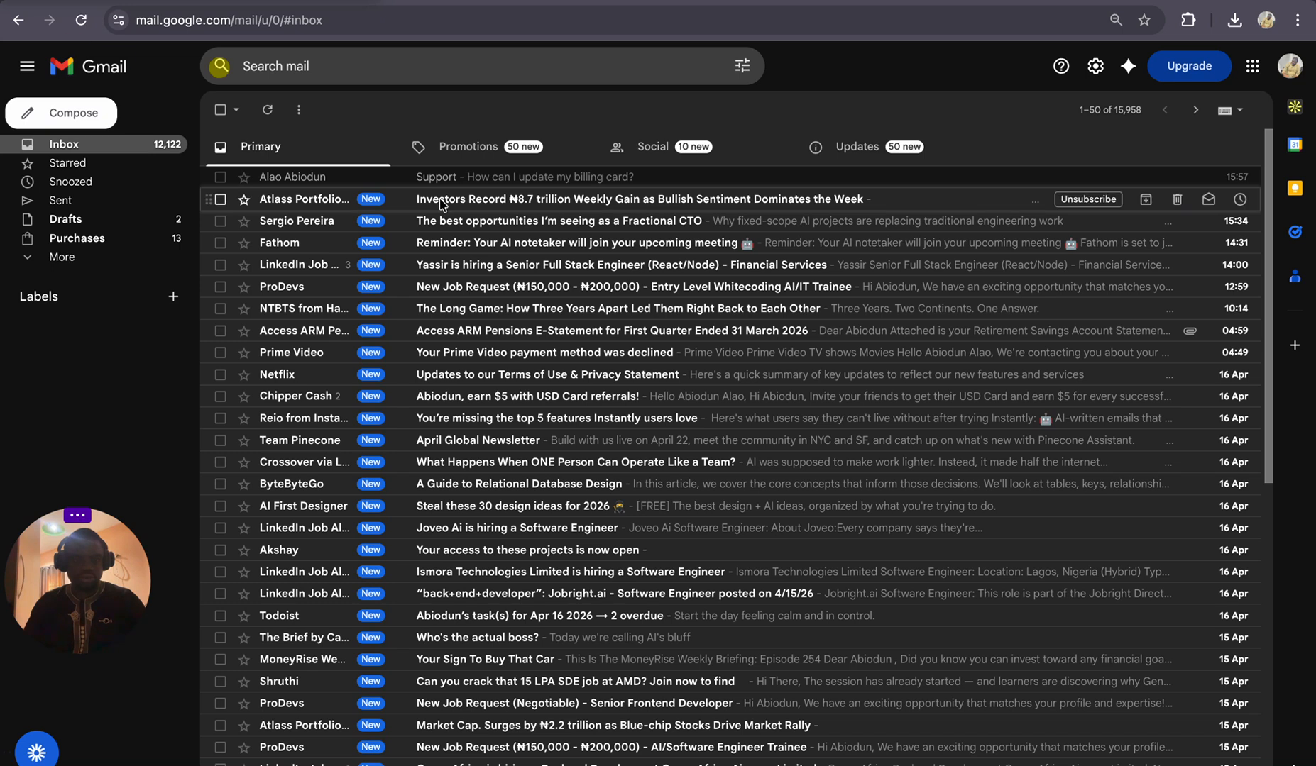
left_click(544, 183)
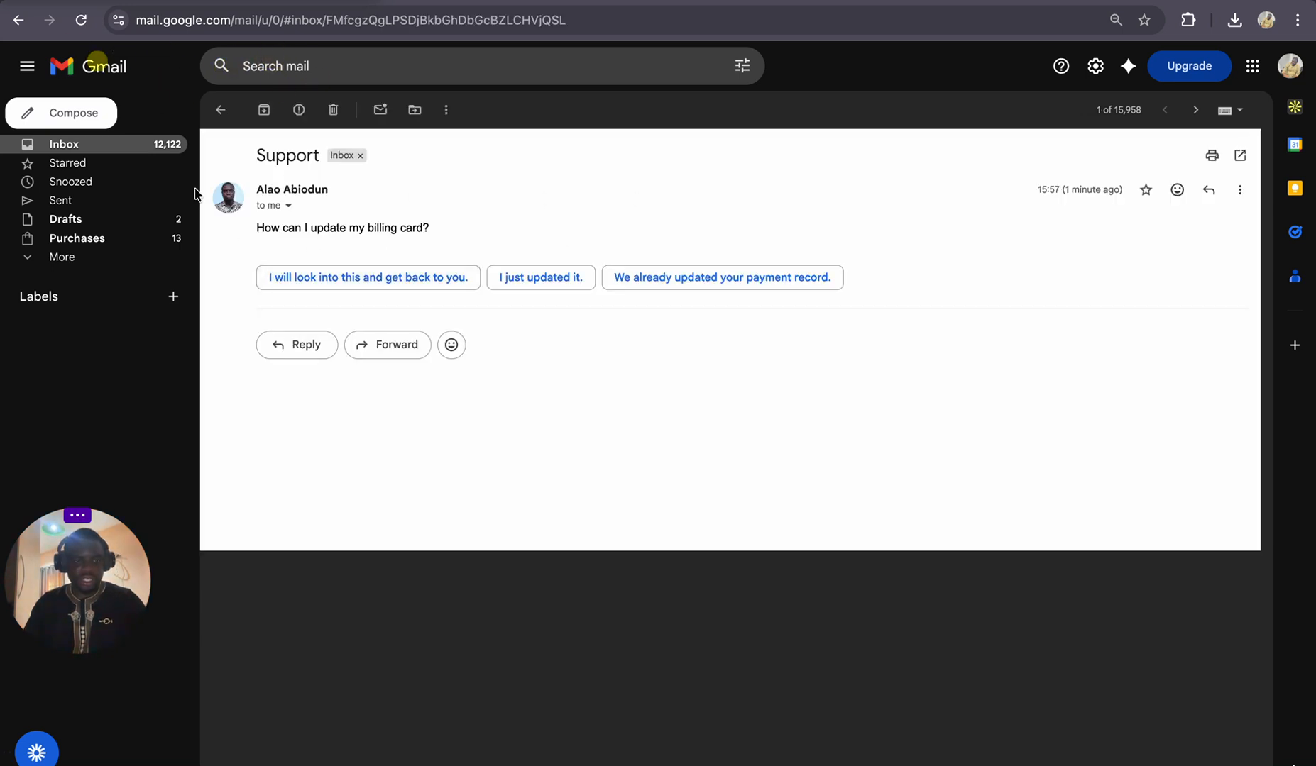
key("ctrl+Left")
key("ctrl+Right")
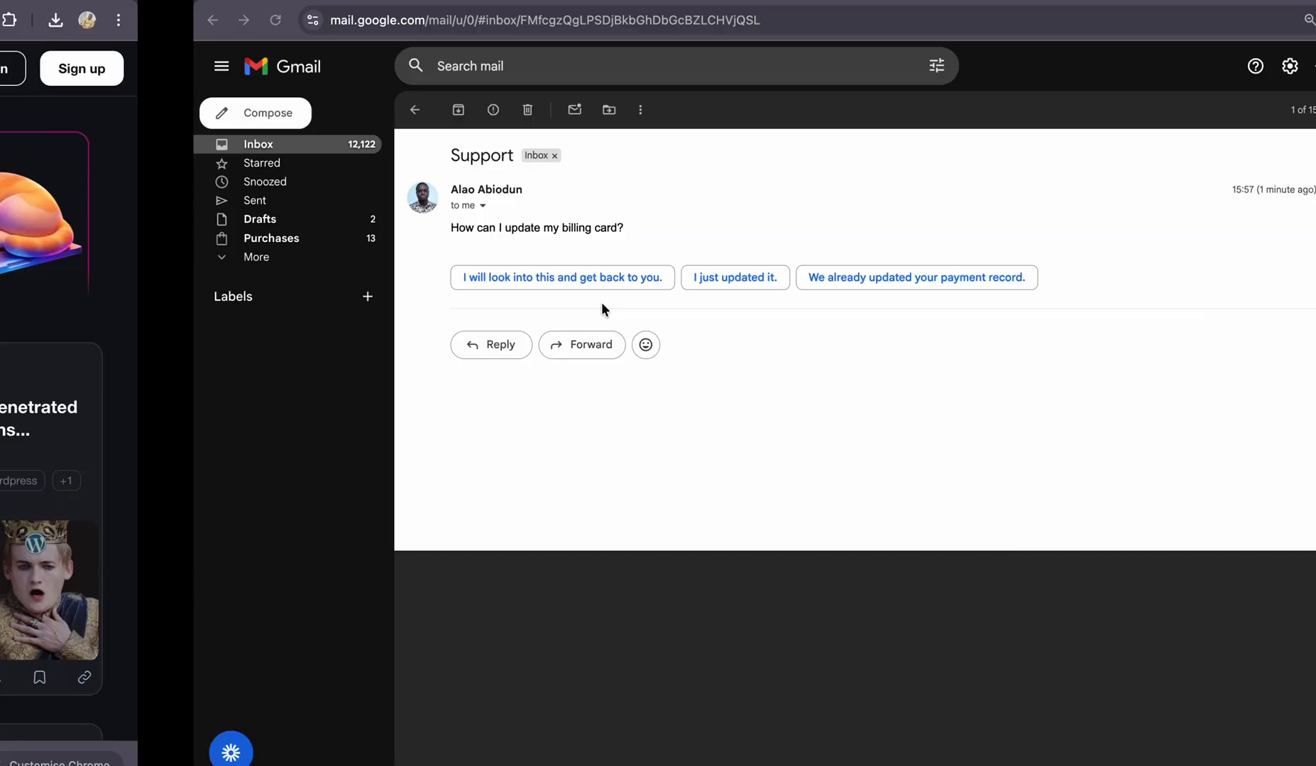
key("ctrl+Left")
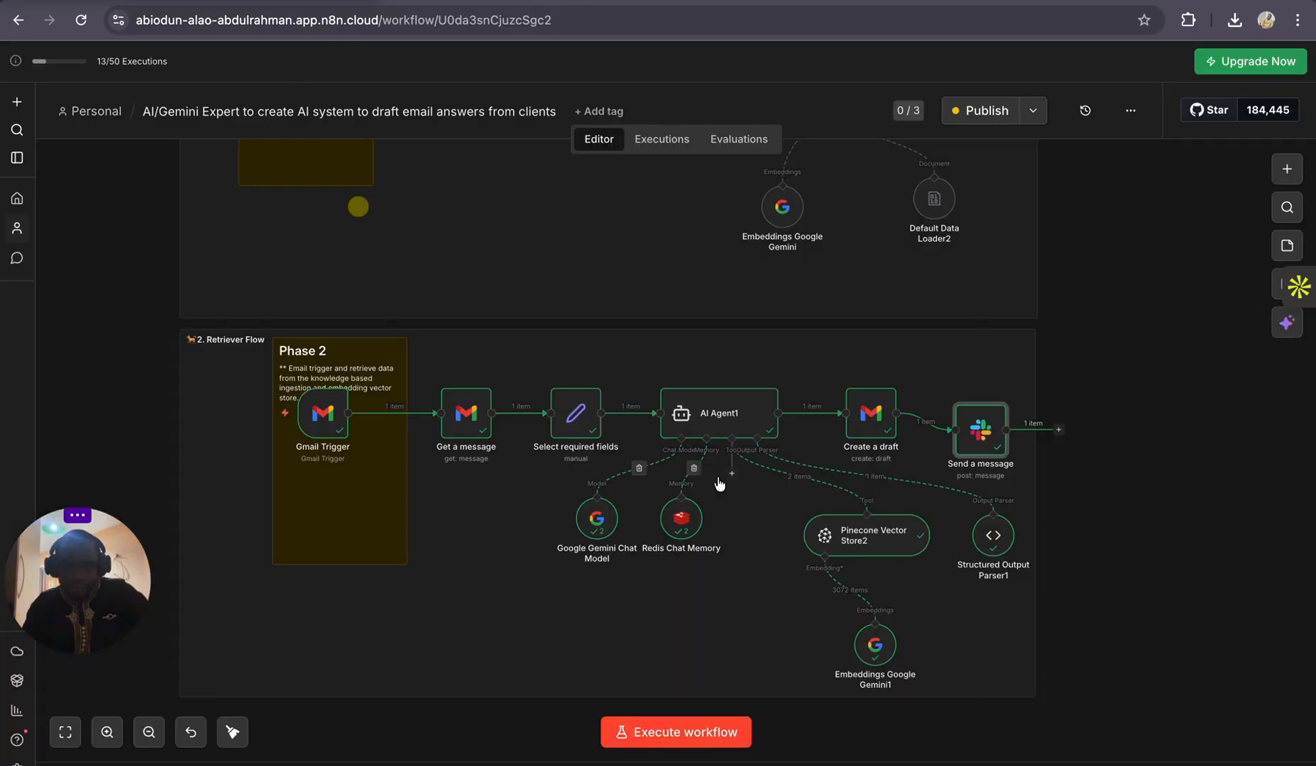
Step: Inspect the input and output data of the Create a draft and Structured Output Parser1 nodes in the Retriever Flow
scroll(718, 483, "down", 3)
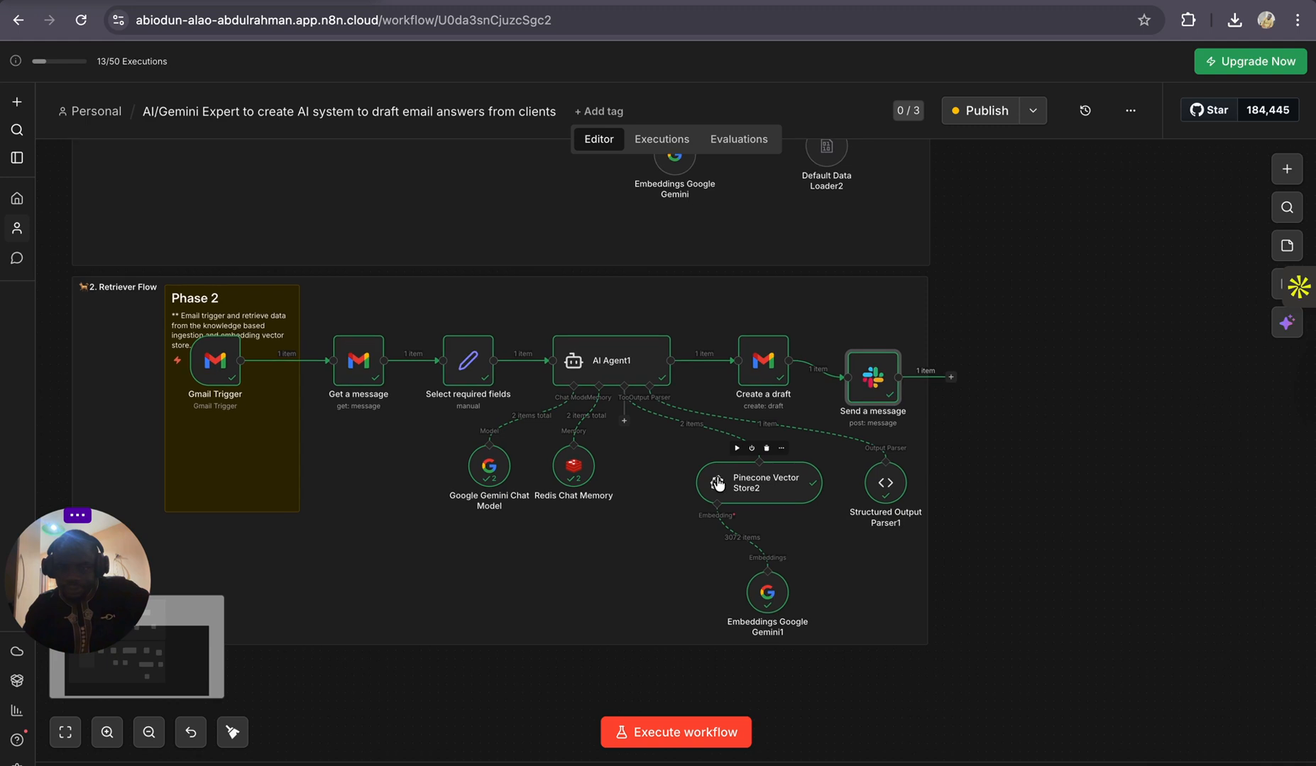
double_click(760, 362)
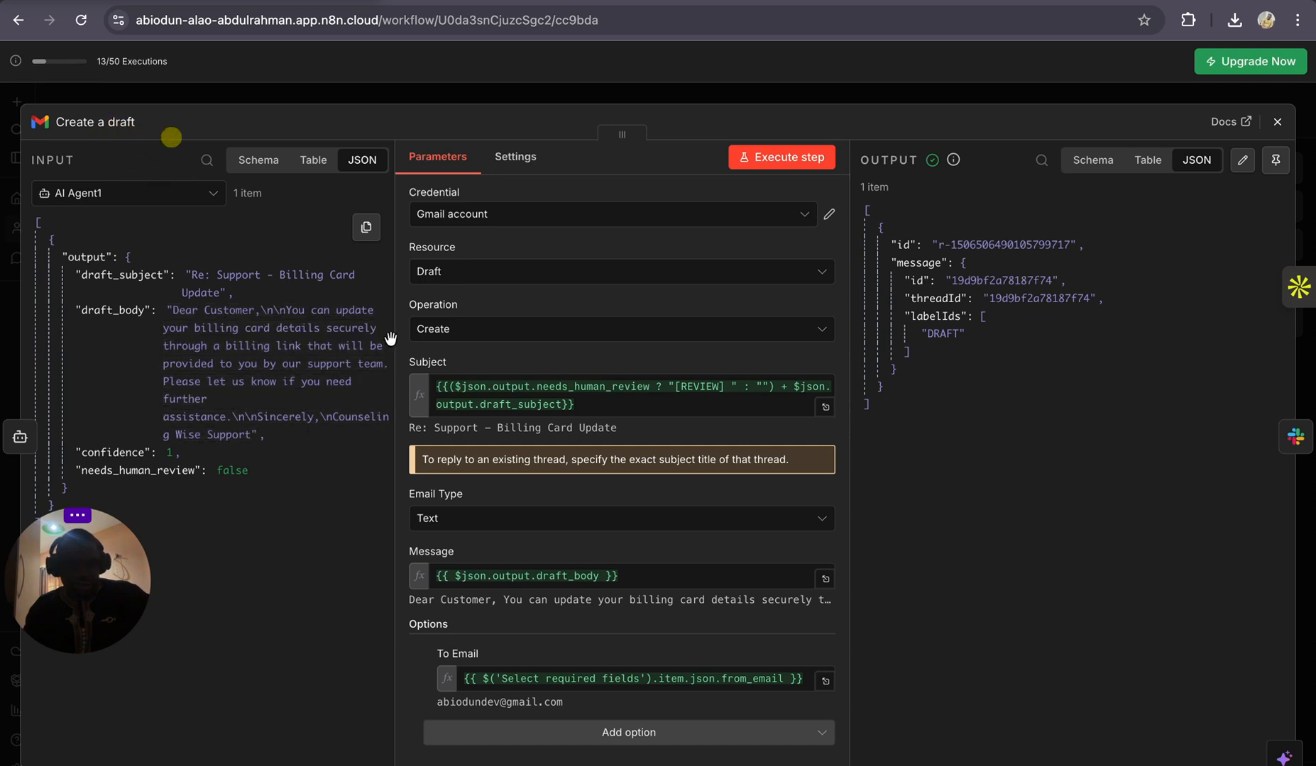
scroll(578, 558, "down", 1)
scroll(578, 558, "up", 1)
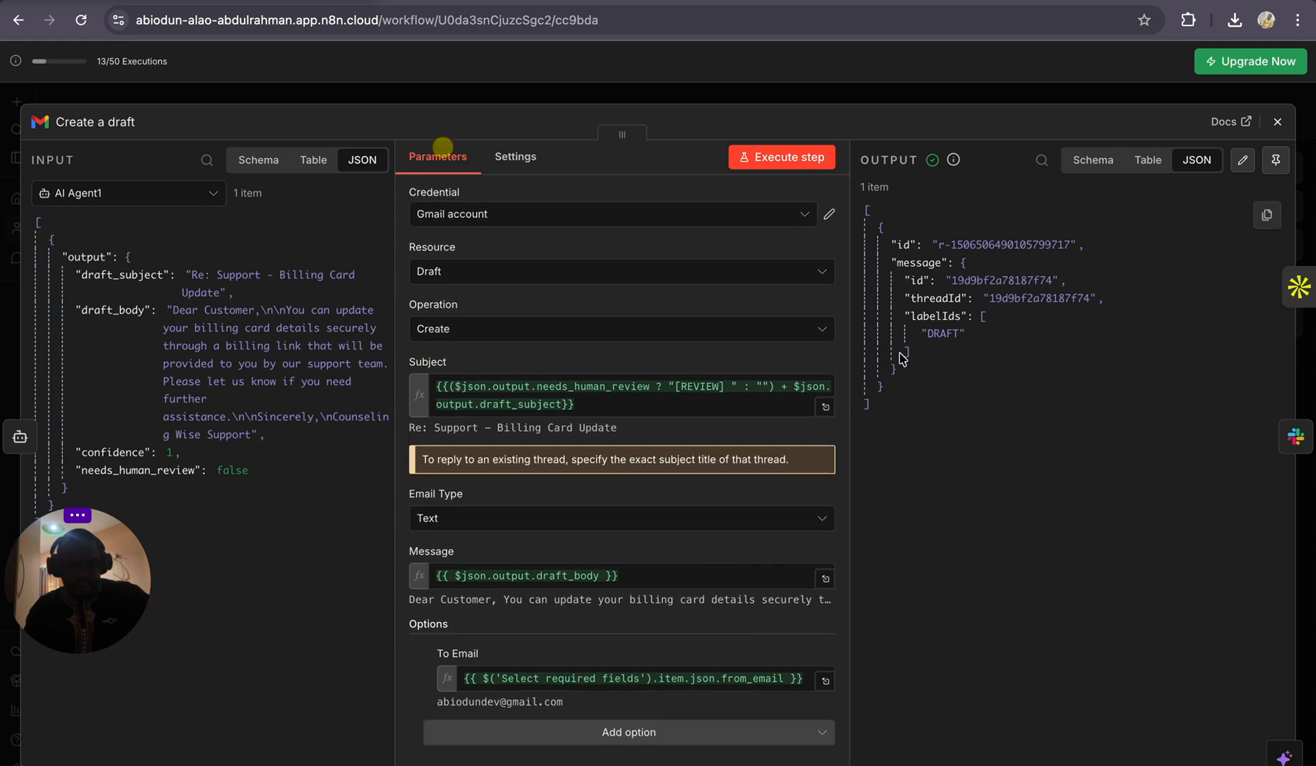
left_click(1278, 122)
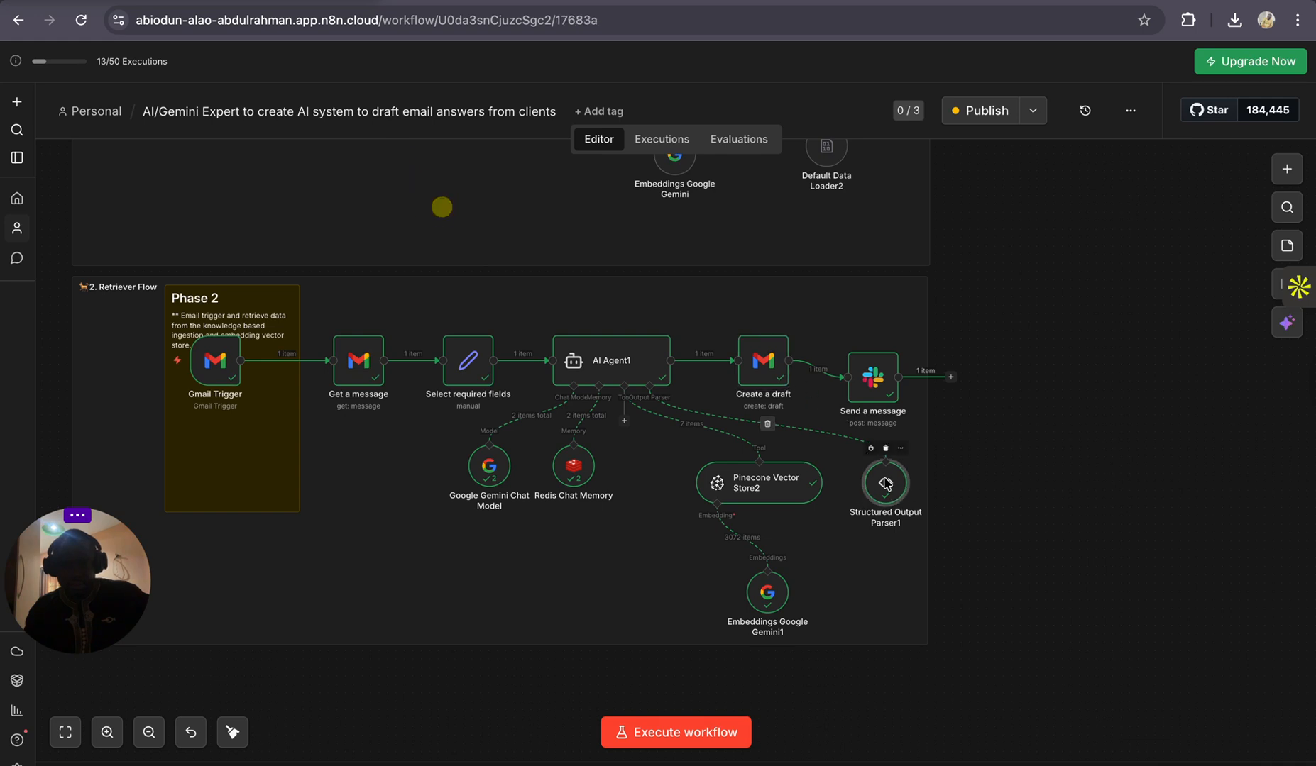
double_click(876, 489)
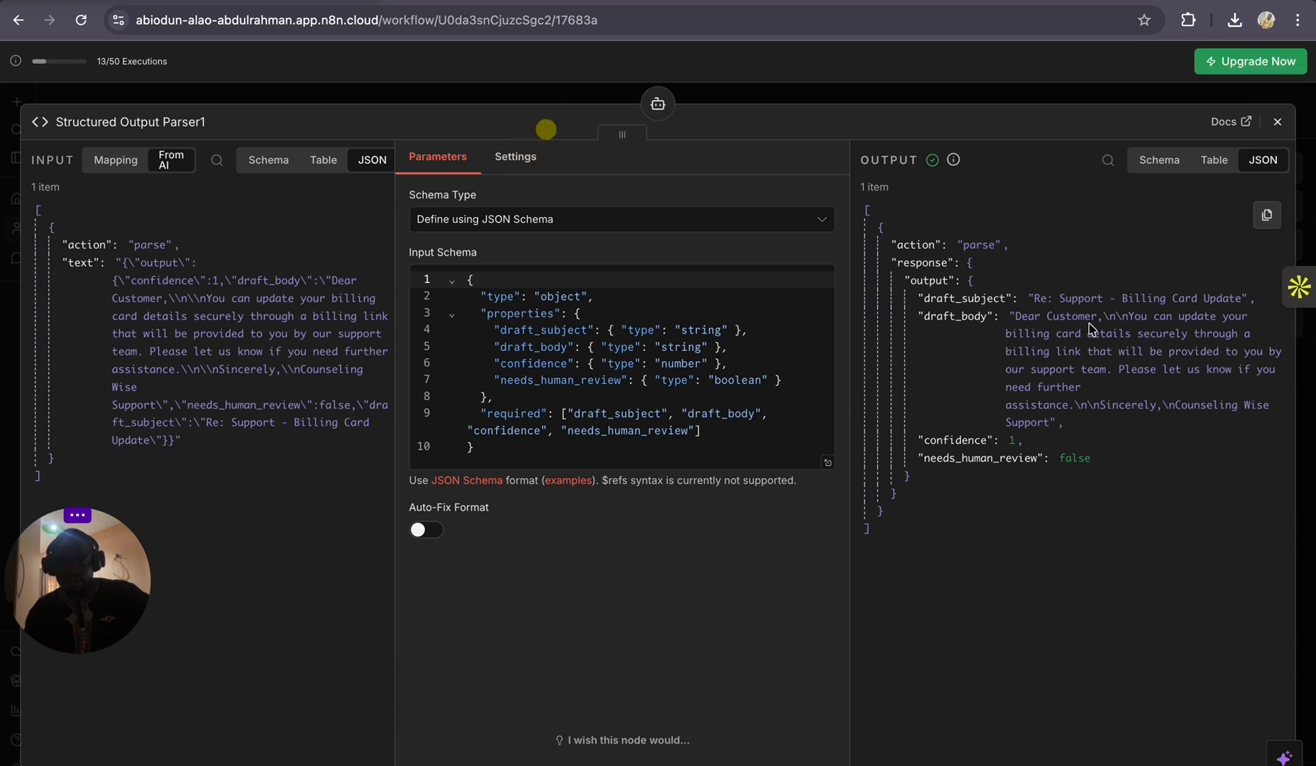
left_click(1274, 122)
Step: Switch to Gmail, view the sending account's inbox, and open the default receiving account in a separate tab
left_click(625, 1)
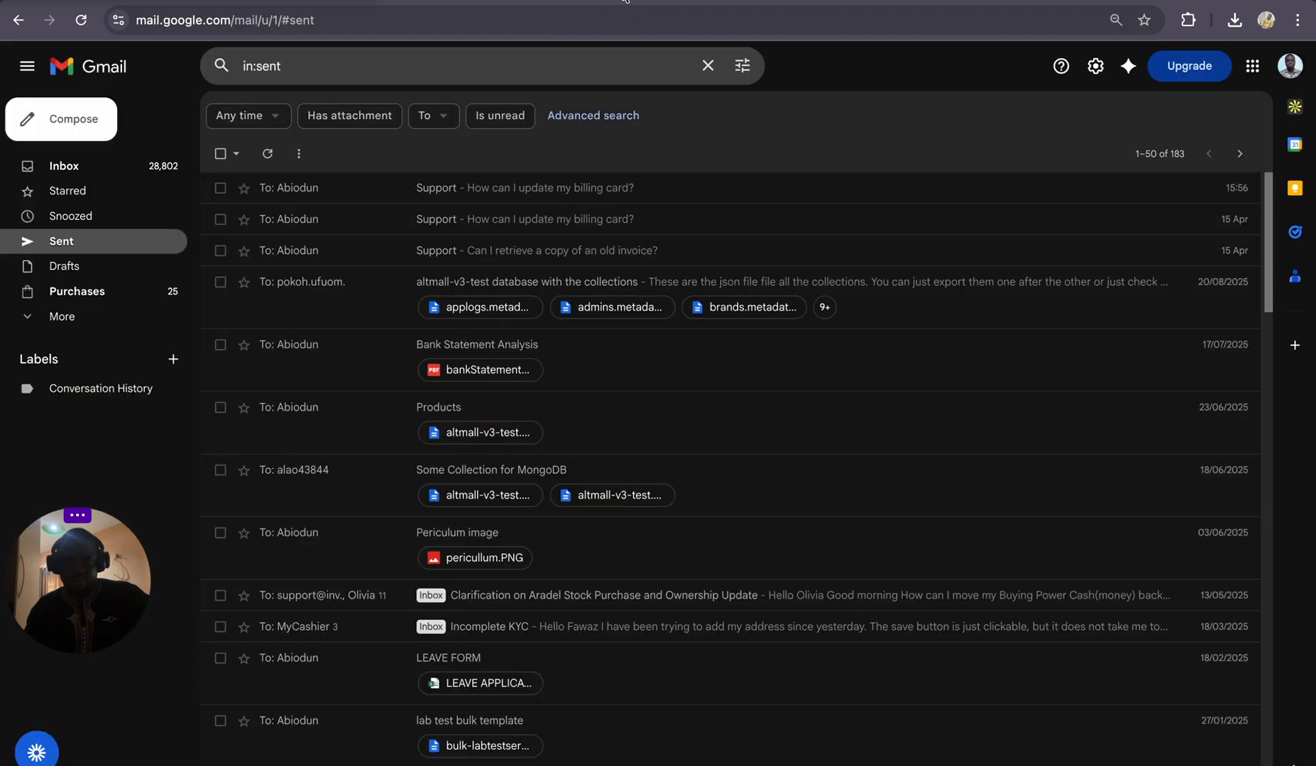
left_click(112, 167)
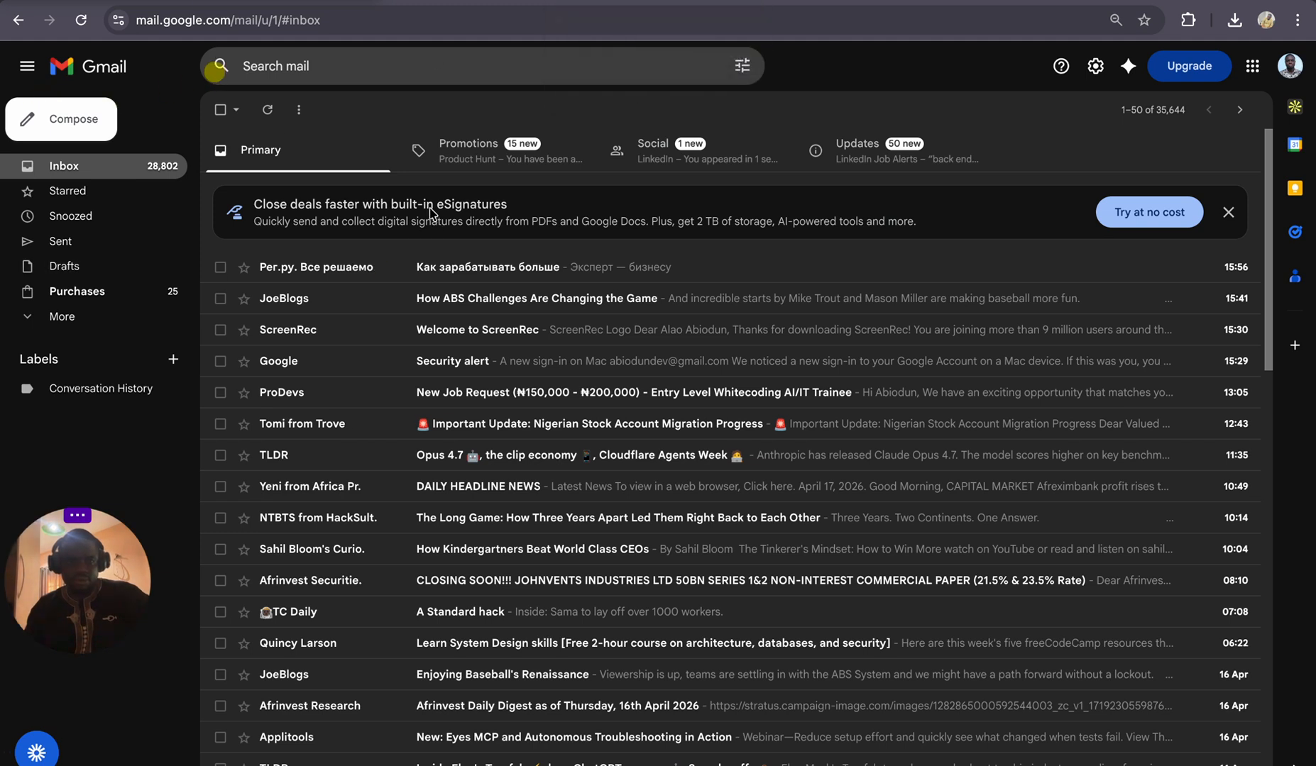
left_click(563, 2)
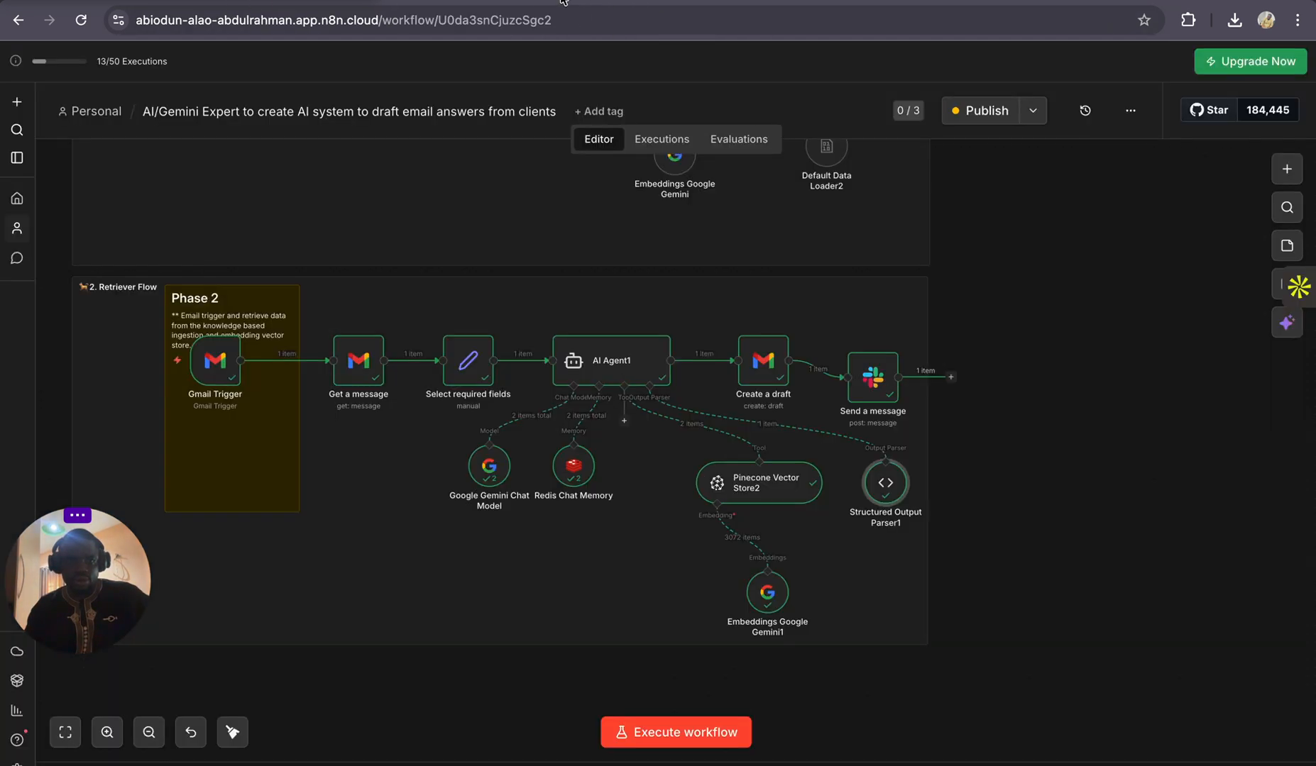
left_click(633, 2)
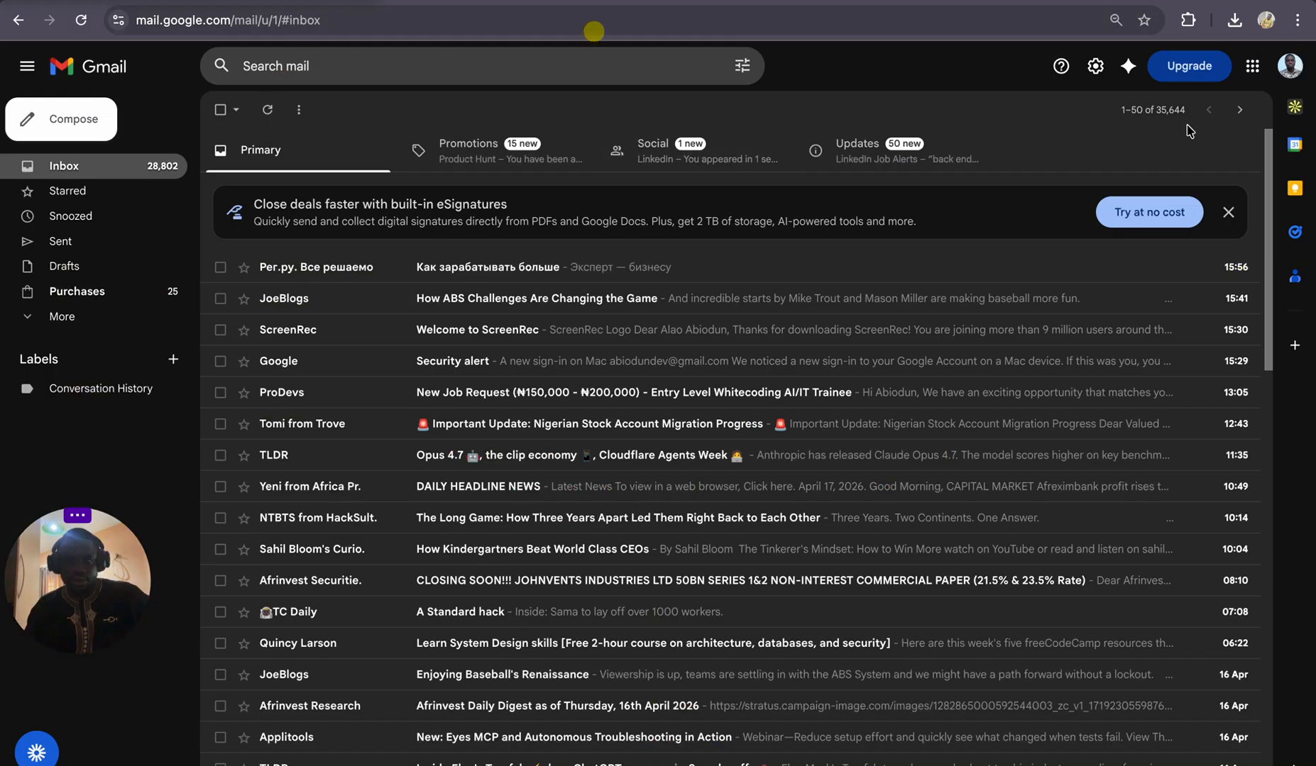
left_click(1289, 66)
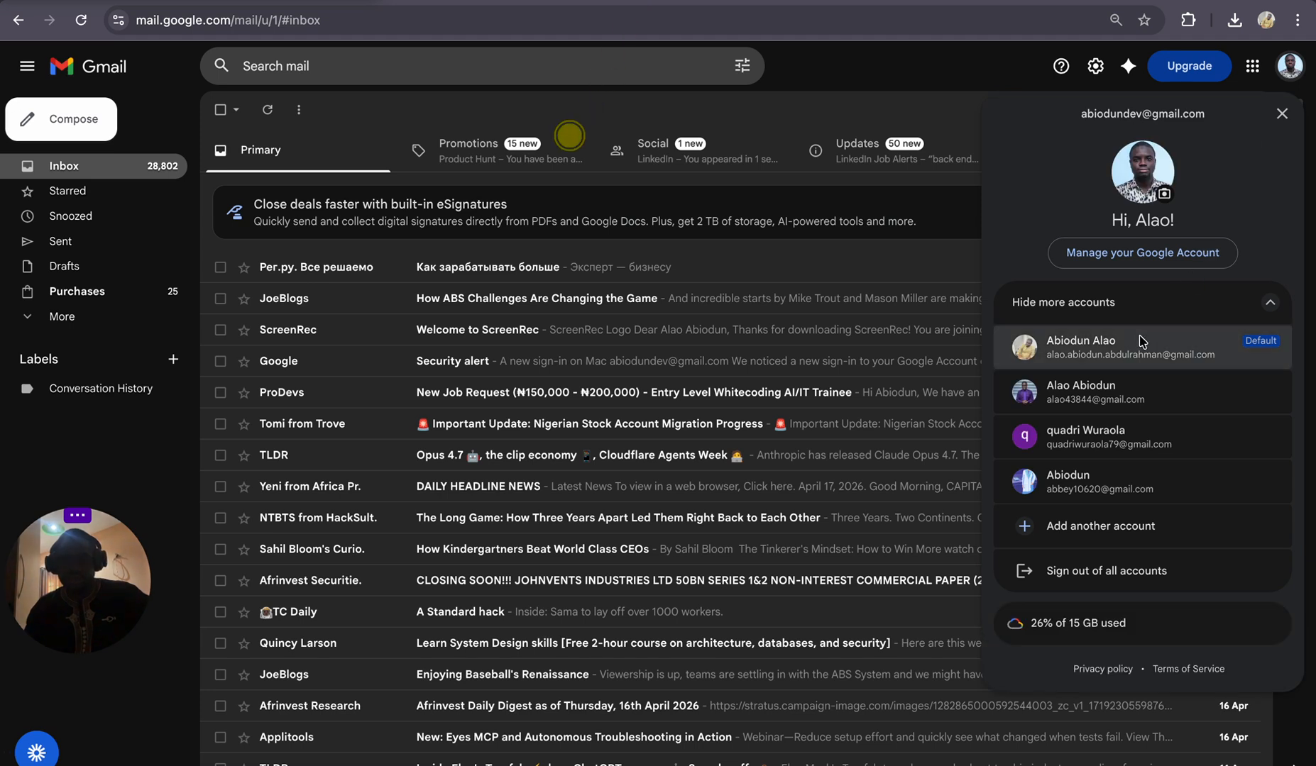
left_click(1139, 342)
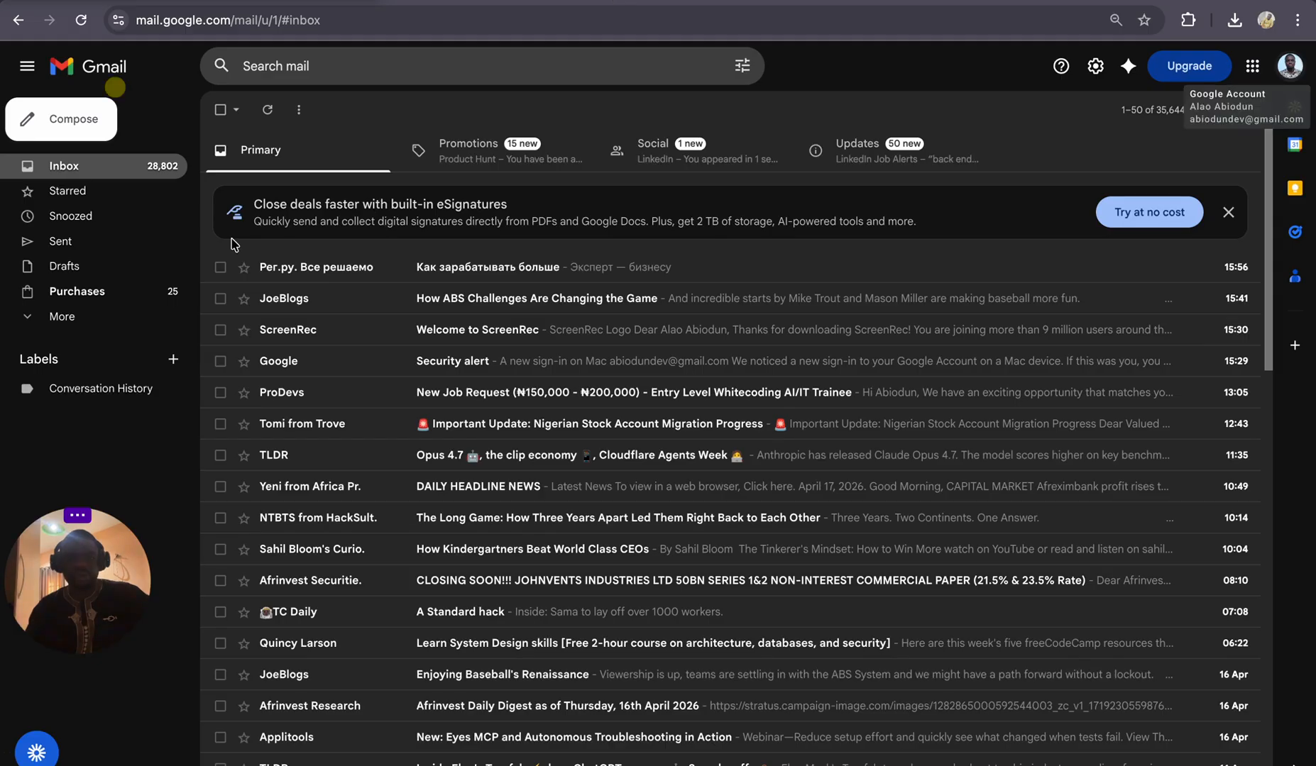
Step: View the latest sent Support email in the sending account, and open the "Re: Support - Billing Card Update" draft in the receiving account
left_click(88, 250)
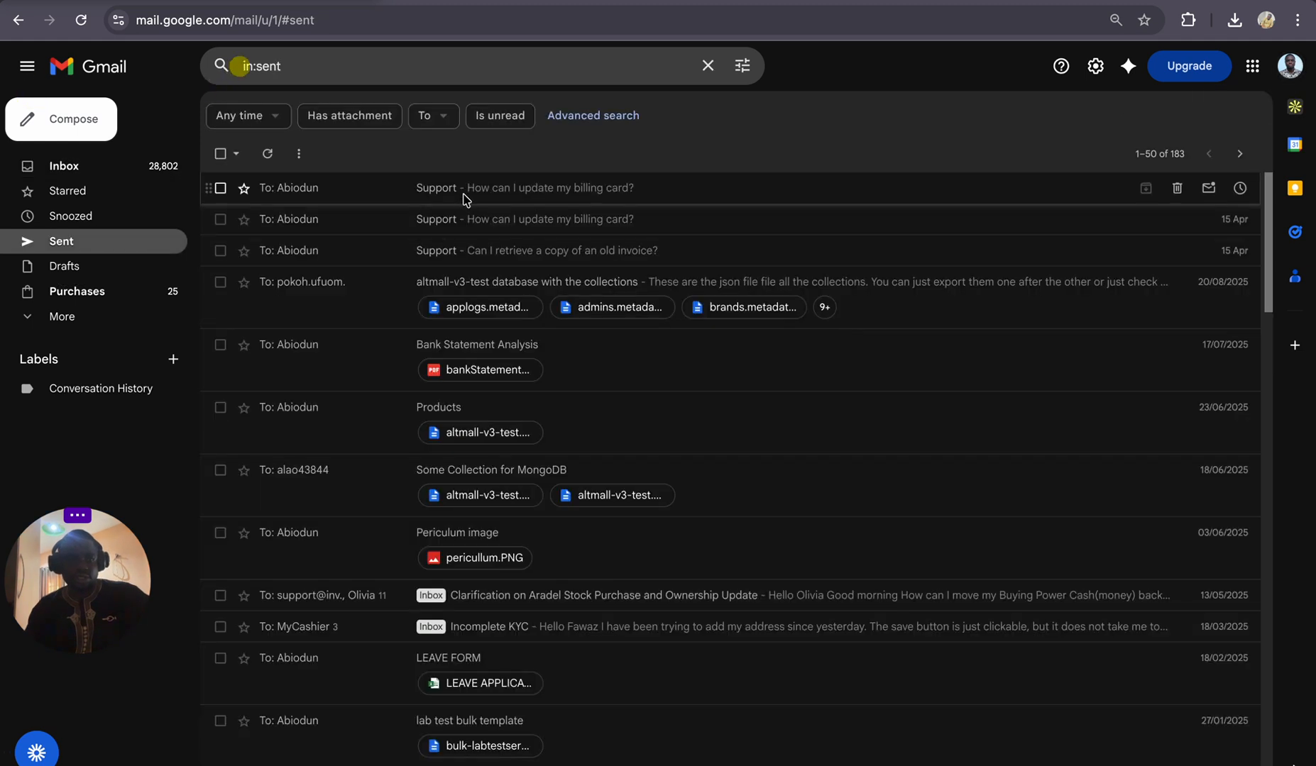
left_click(448, 189)
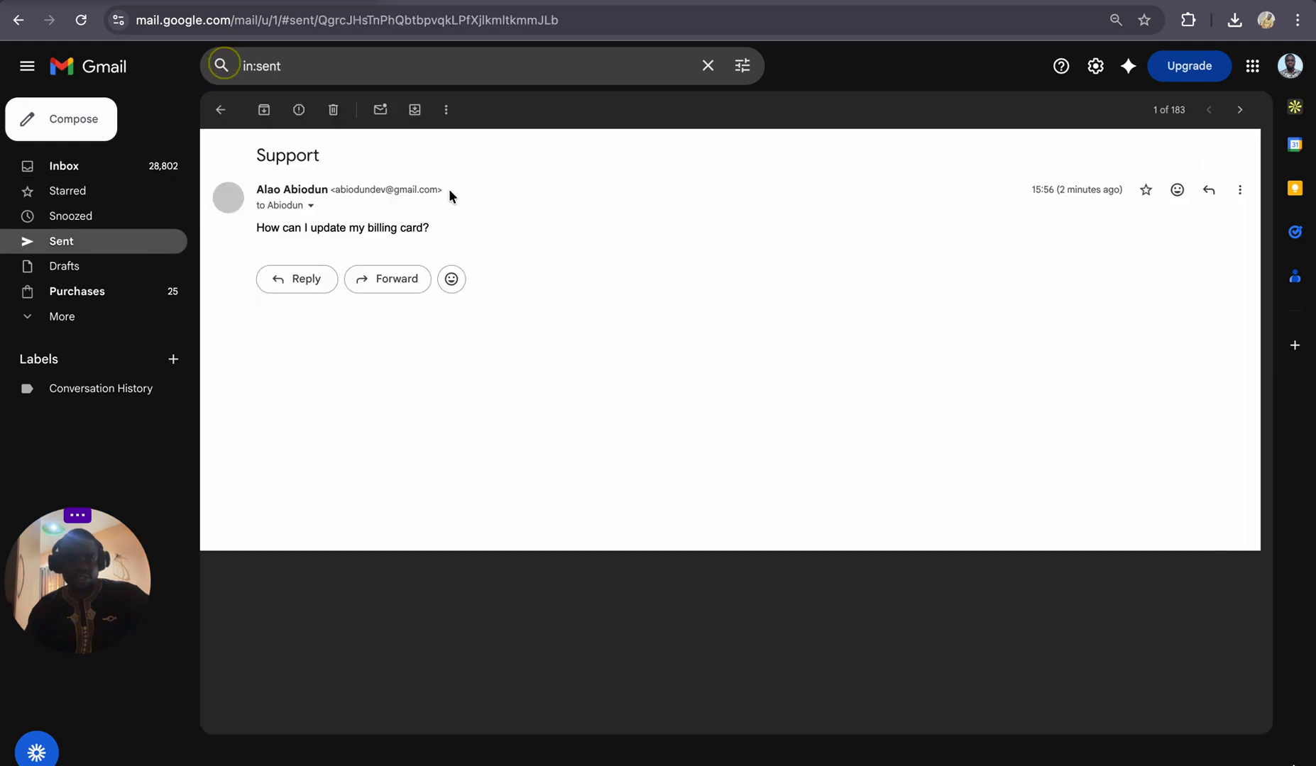
left_click(665, 2)
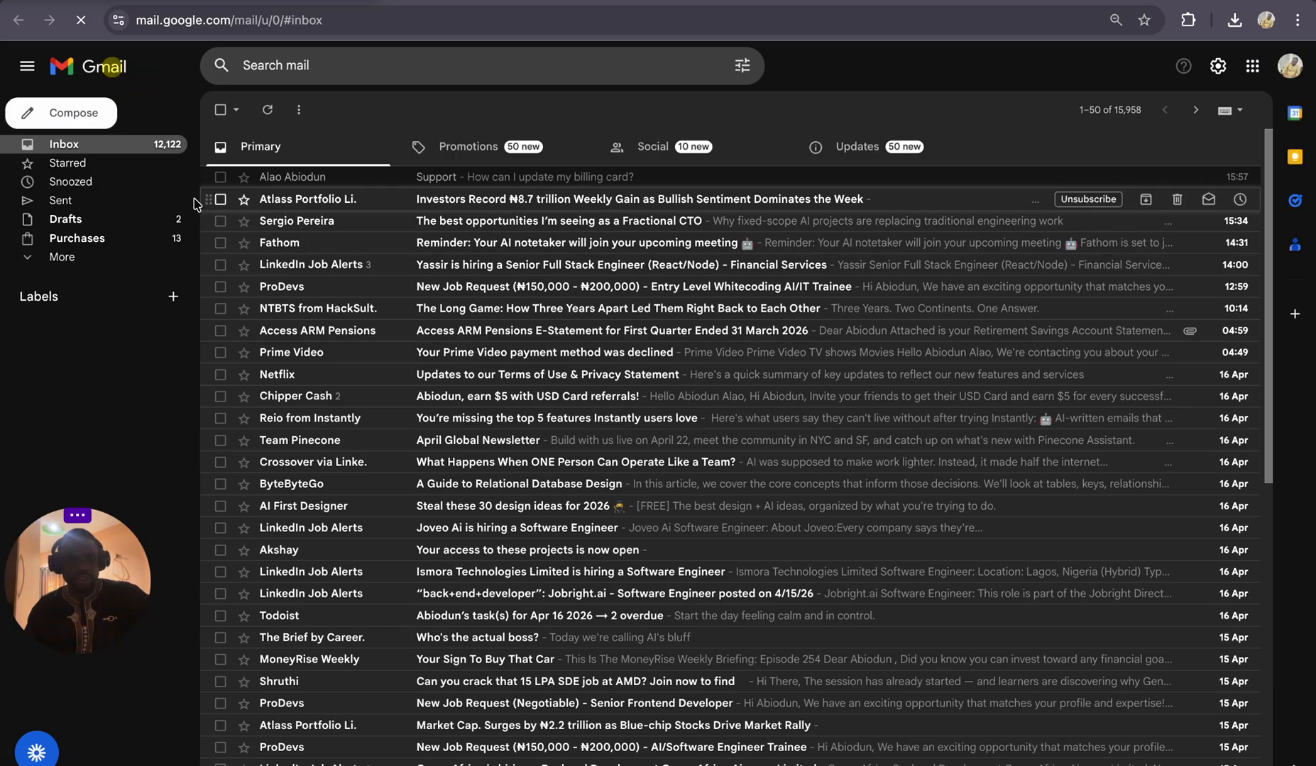
left_click(99, 224)
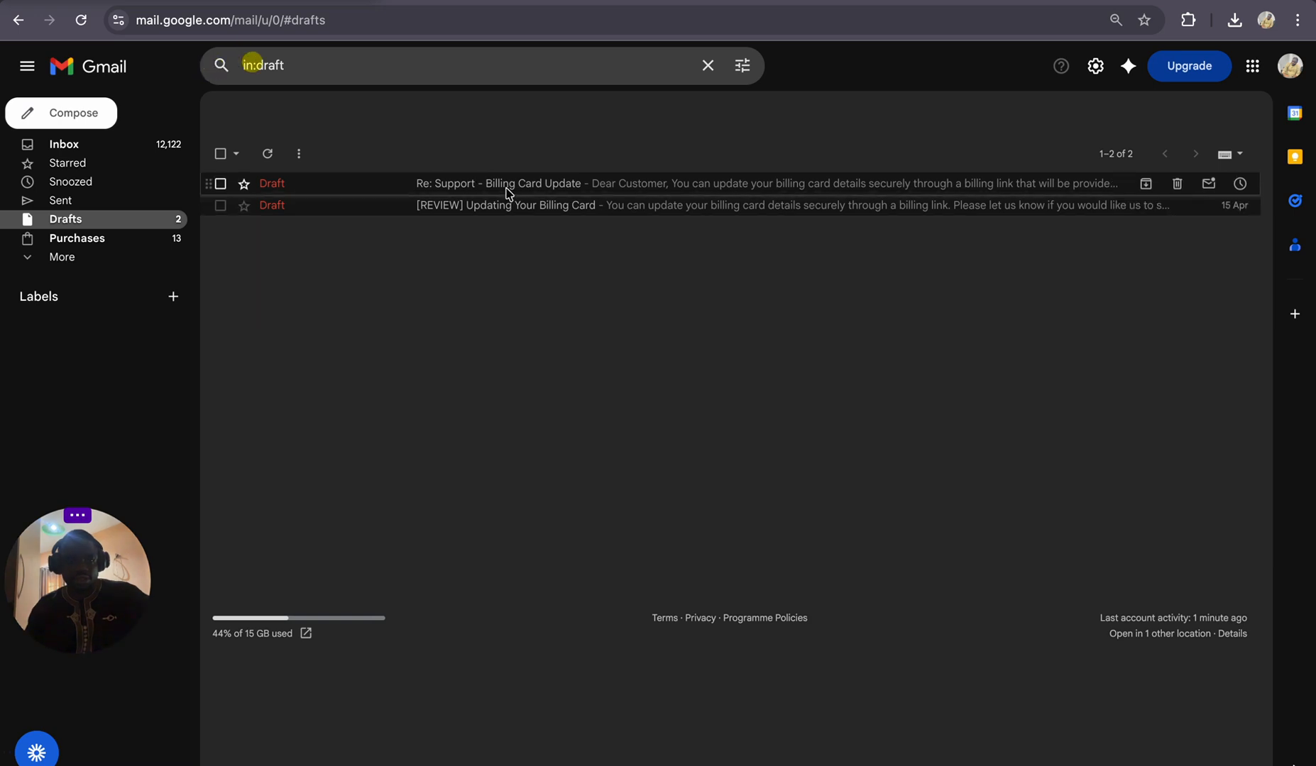
left_click(565, 189)
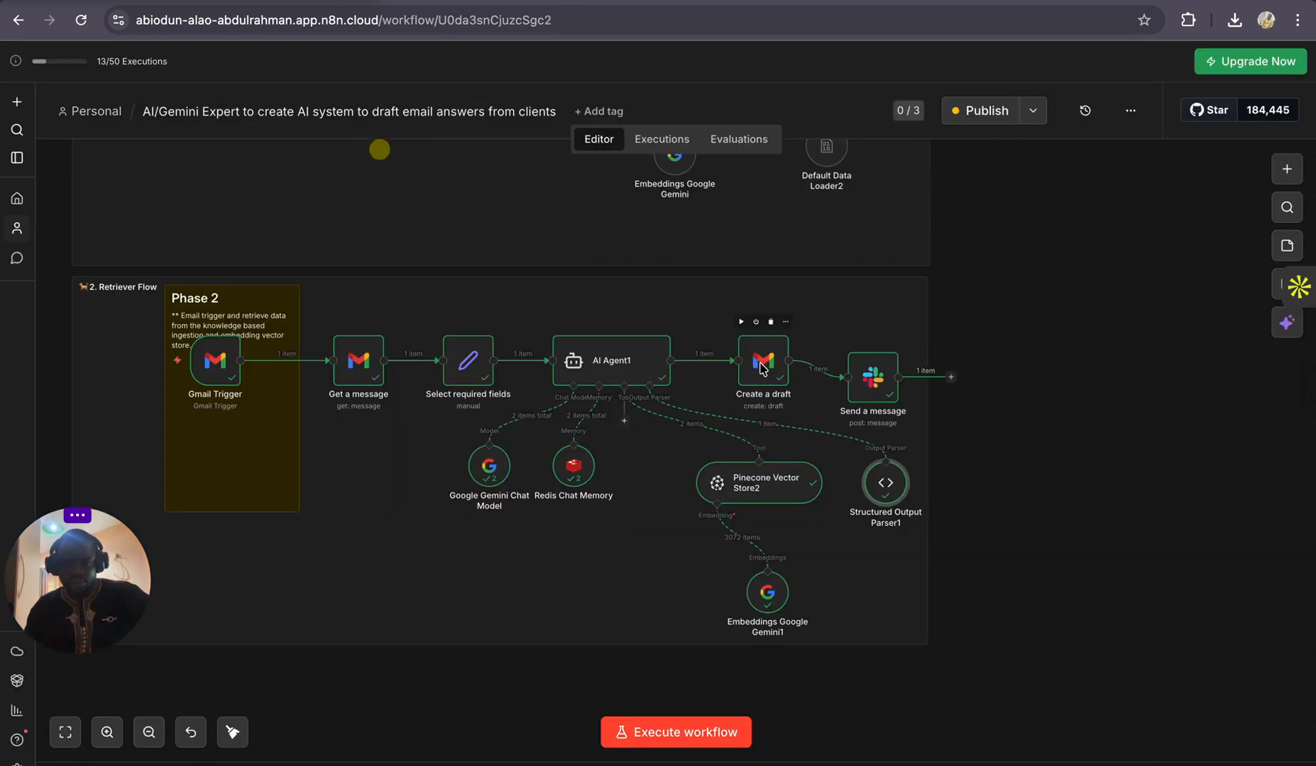
Step: Compare the n8n Create a draft node's data with the Gmail draft's highlighted reply body, and close the node
double_click(760, 367)
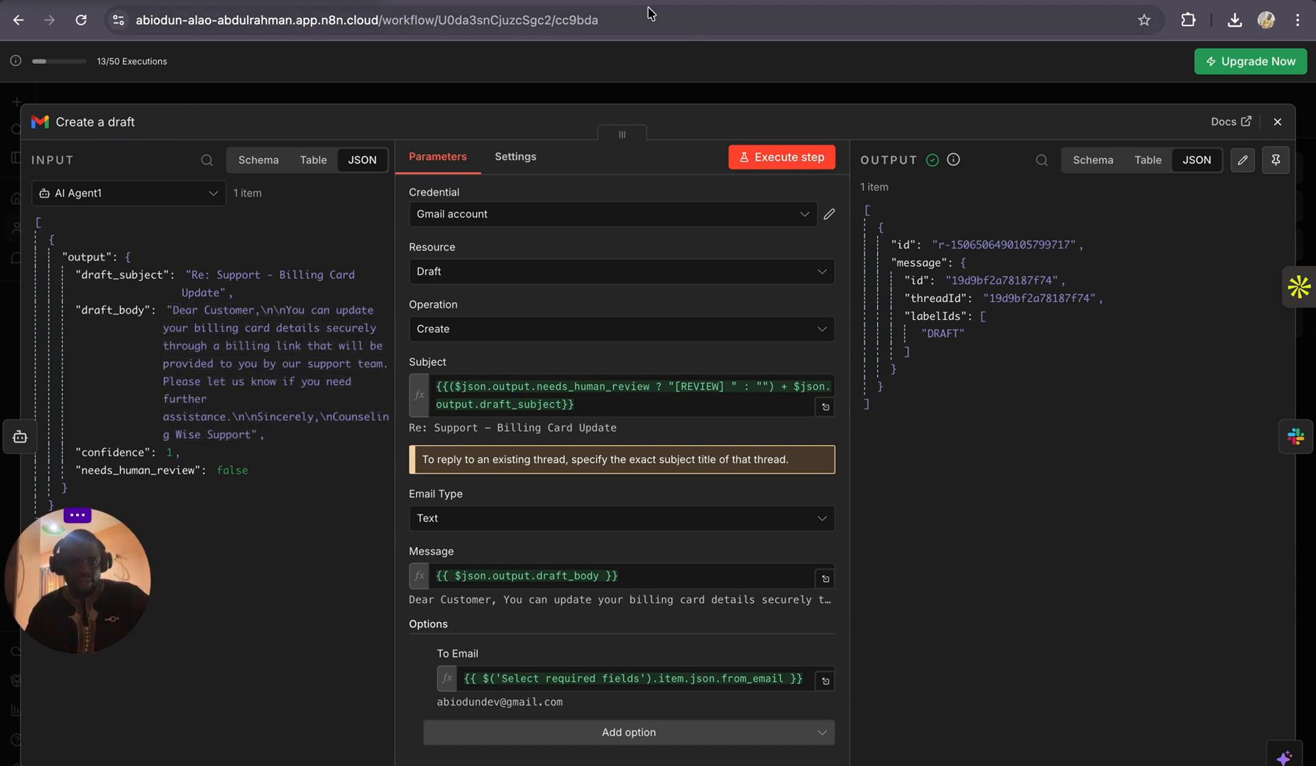
left_click(270, 27)
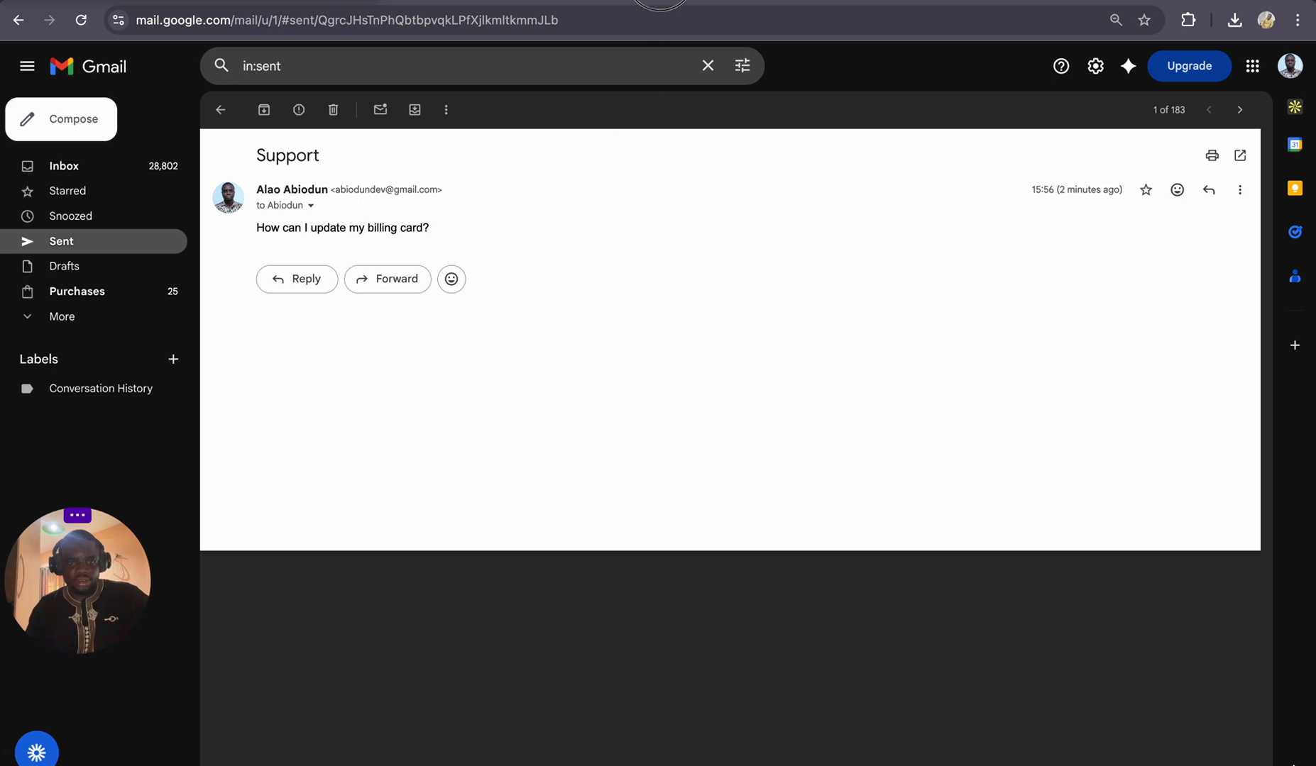
left_click(660, 1)
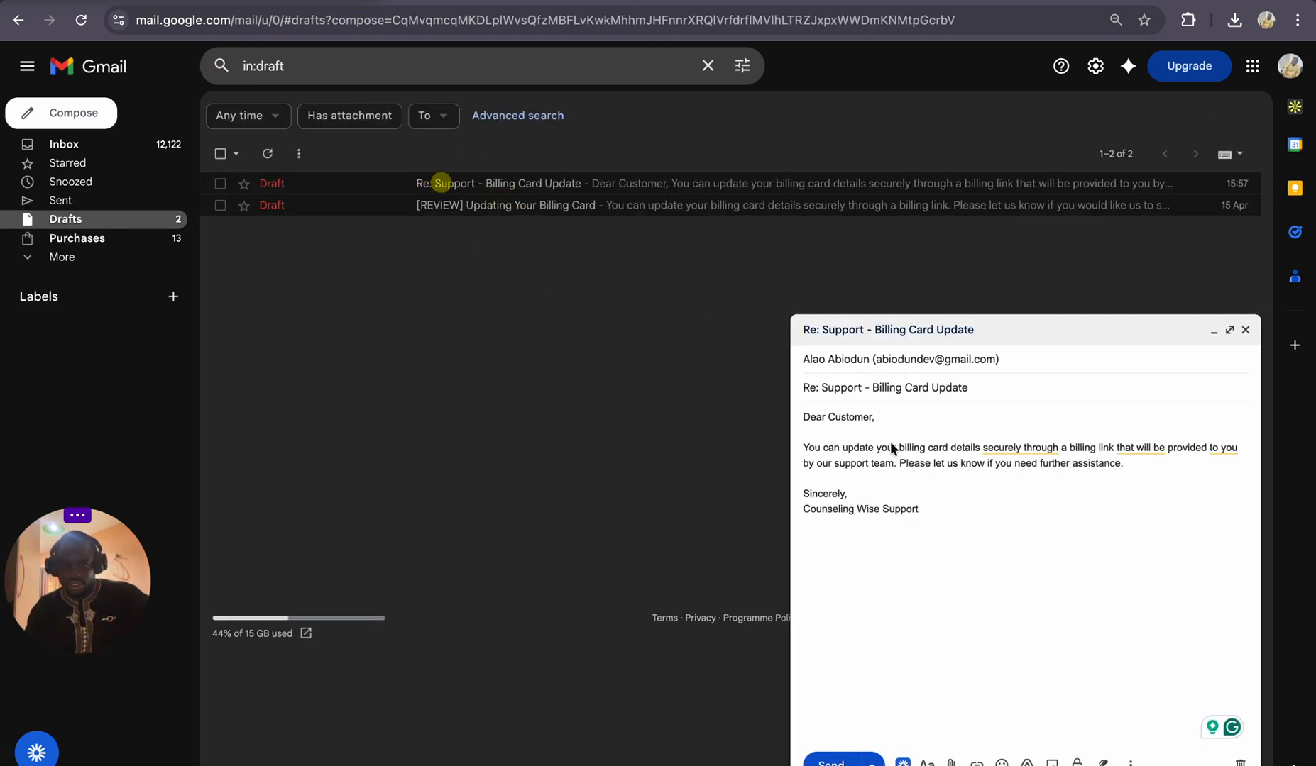
left_click_drag(922, 509, 802, 426)
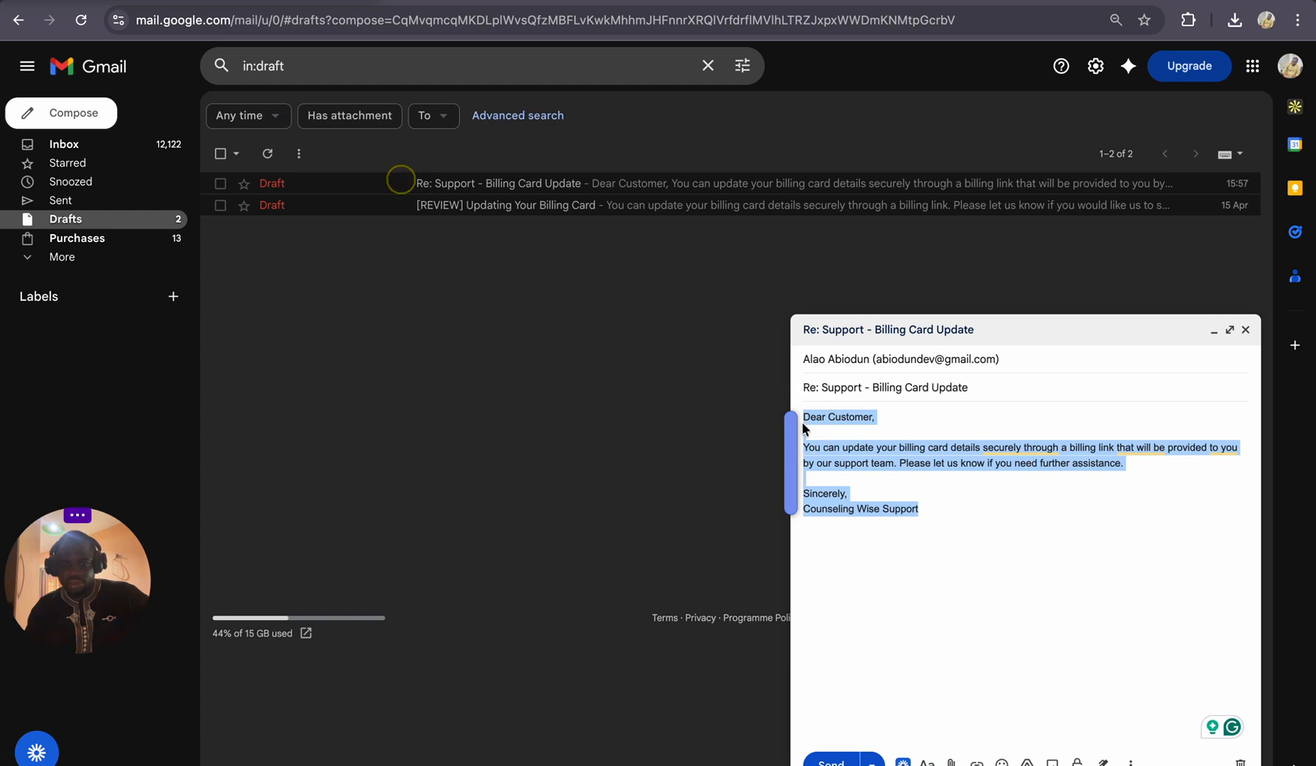
left_click(909, 478)
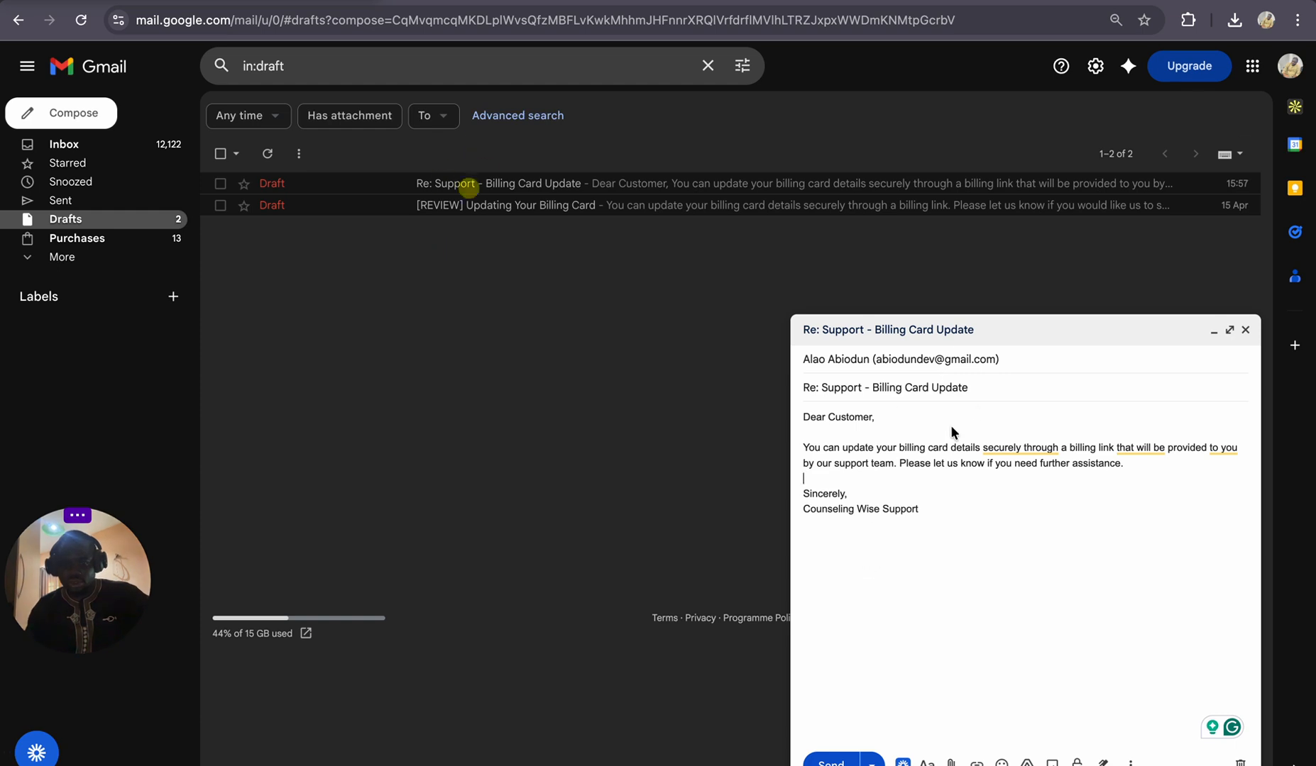
left_click(547, 6)
left_click(1278, 123)
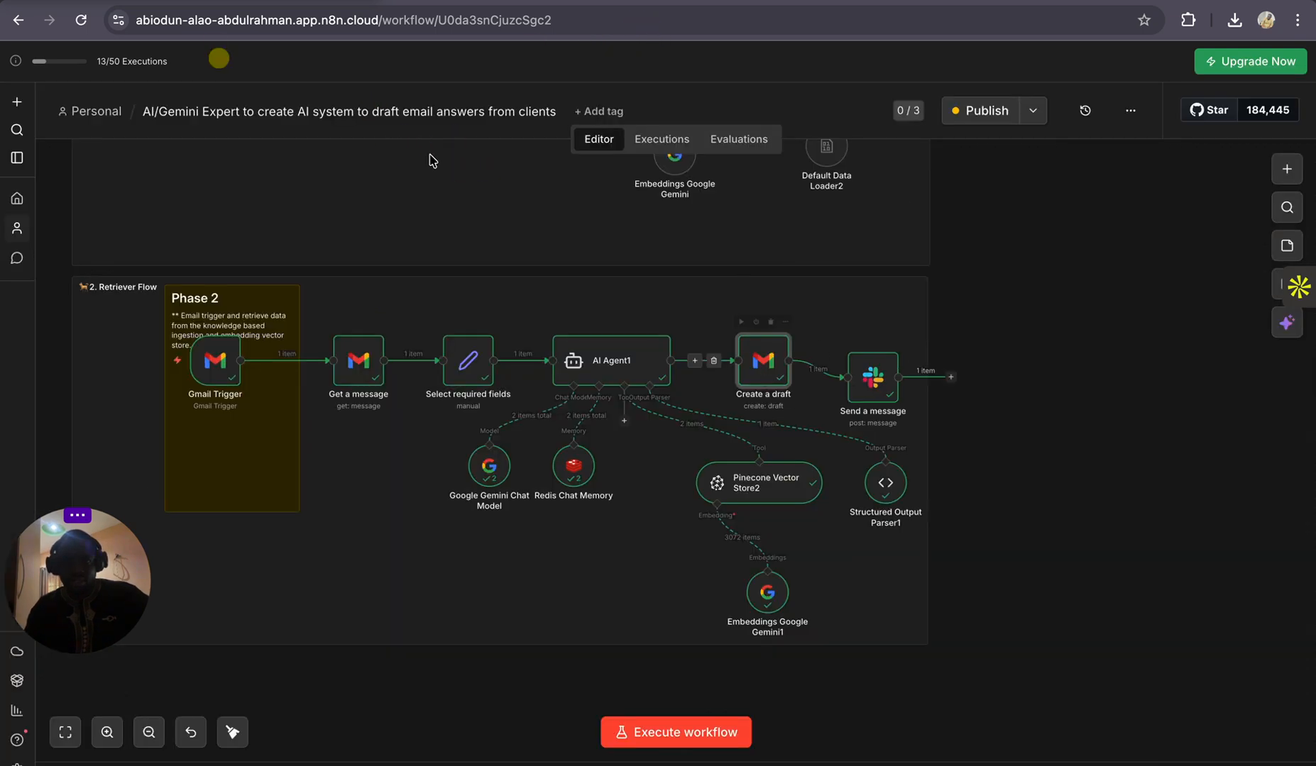